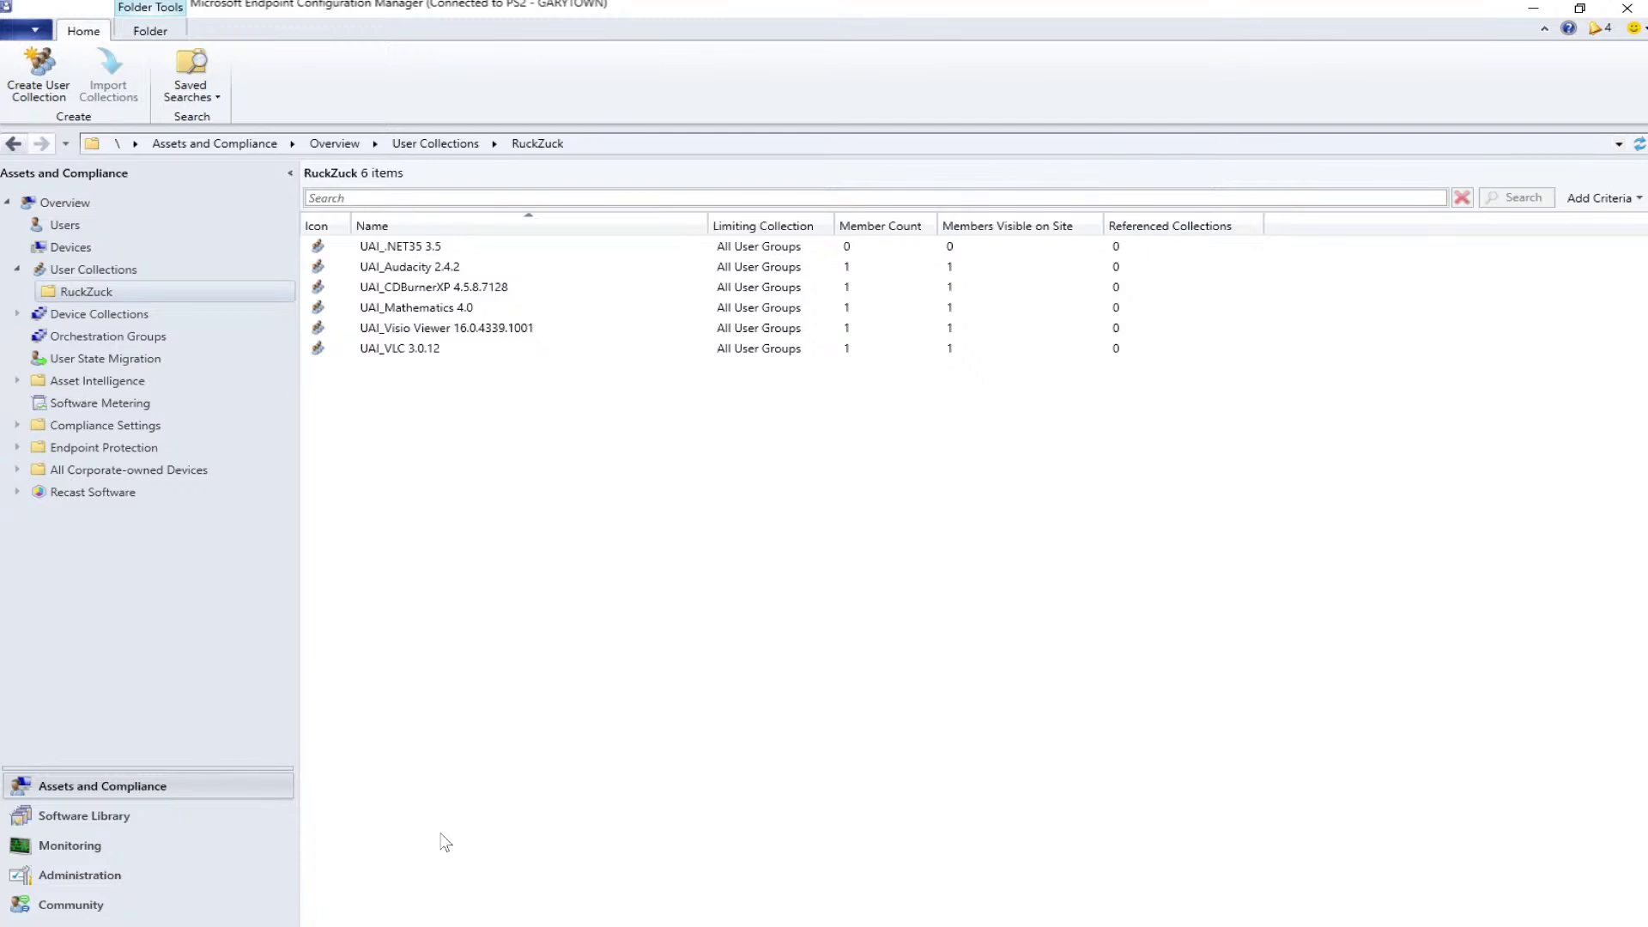
Switch to Microsoft Edge and show the RuckZuck website at ruckzuck.tools
mouse_move(225, 925)
mouse_move(443, 925)
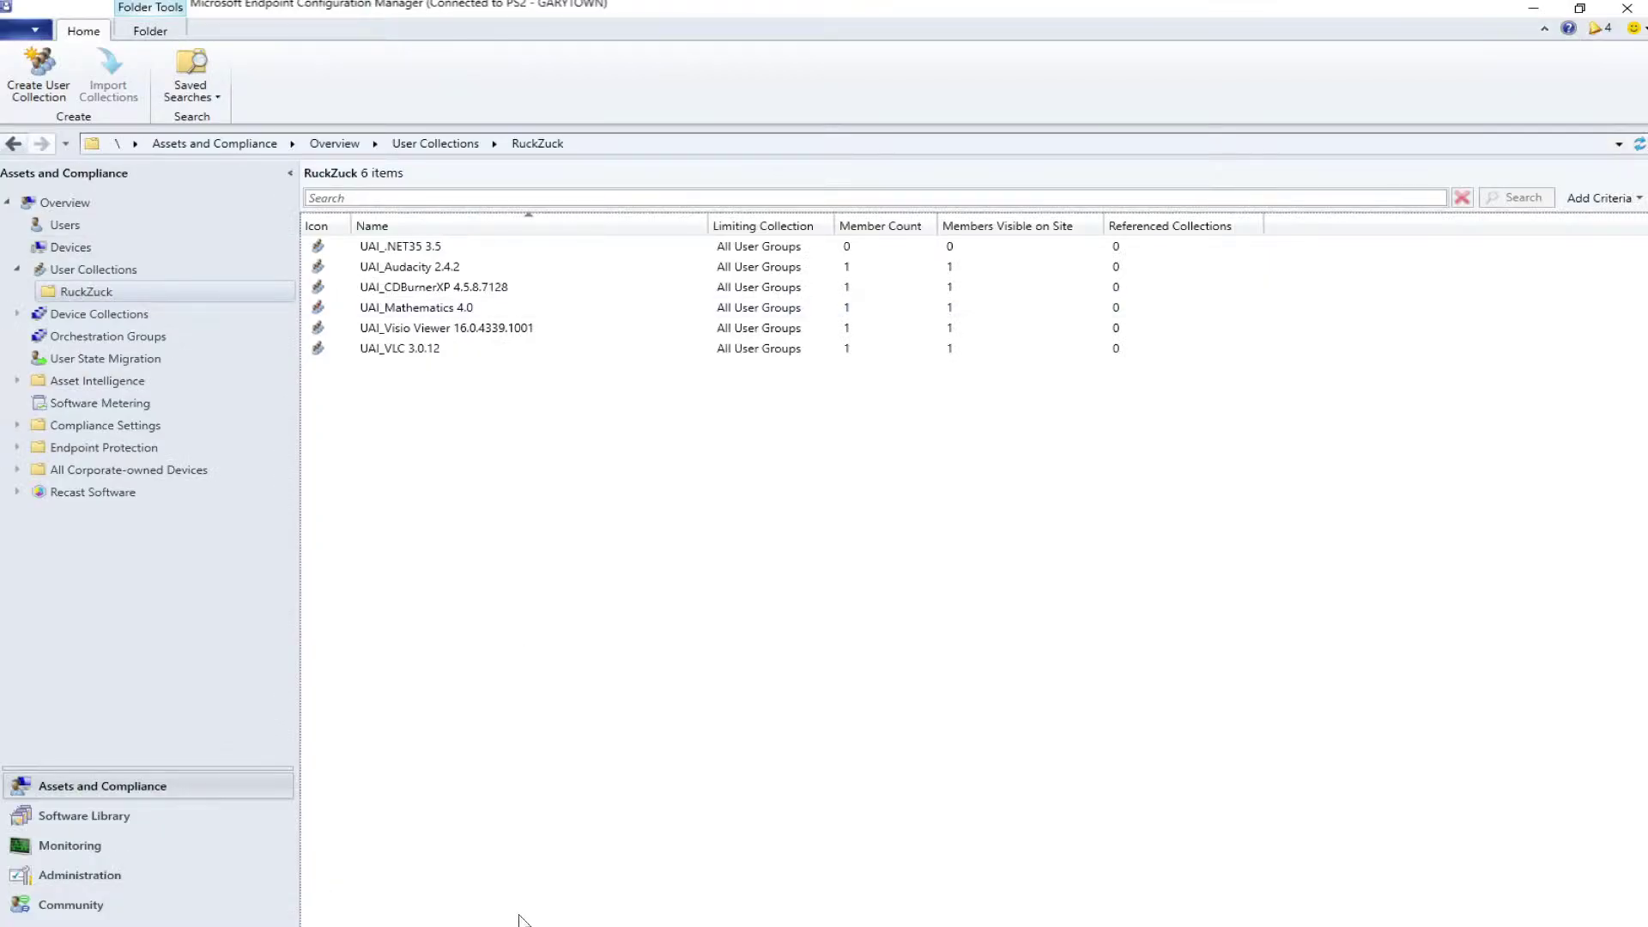
click(352, 925)
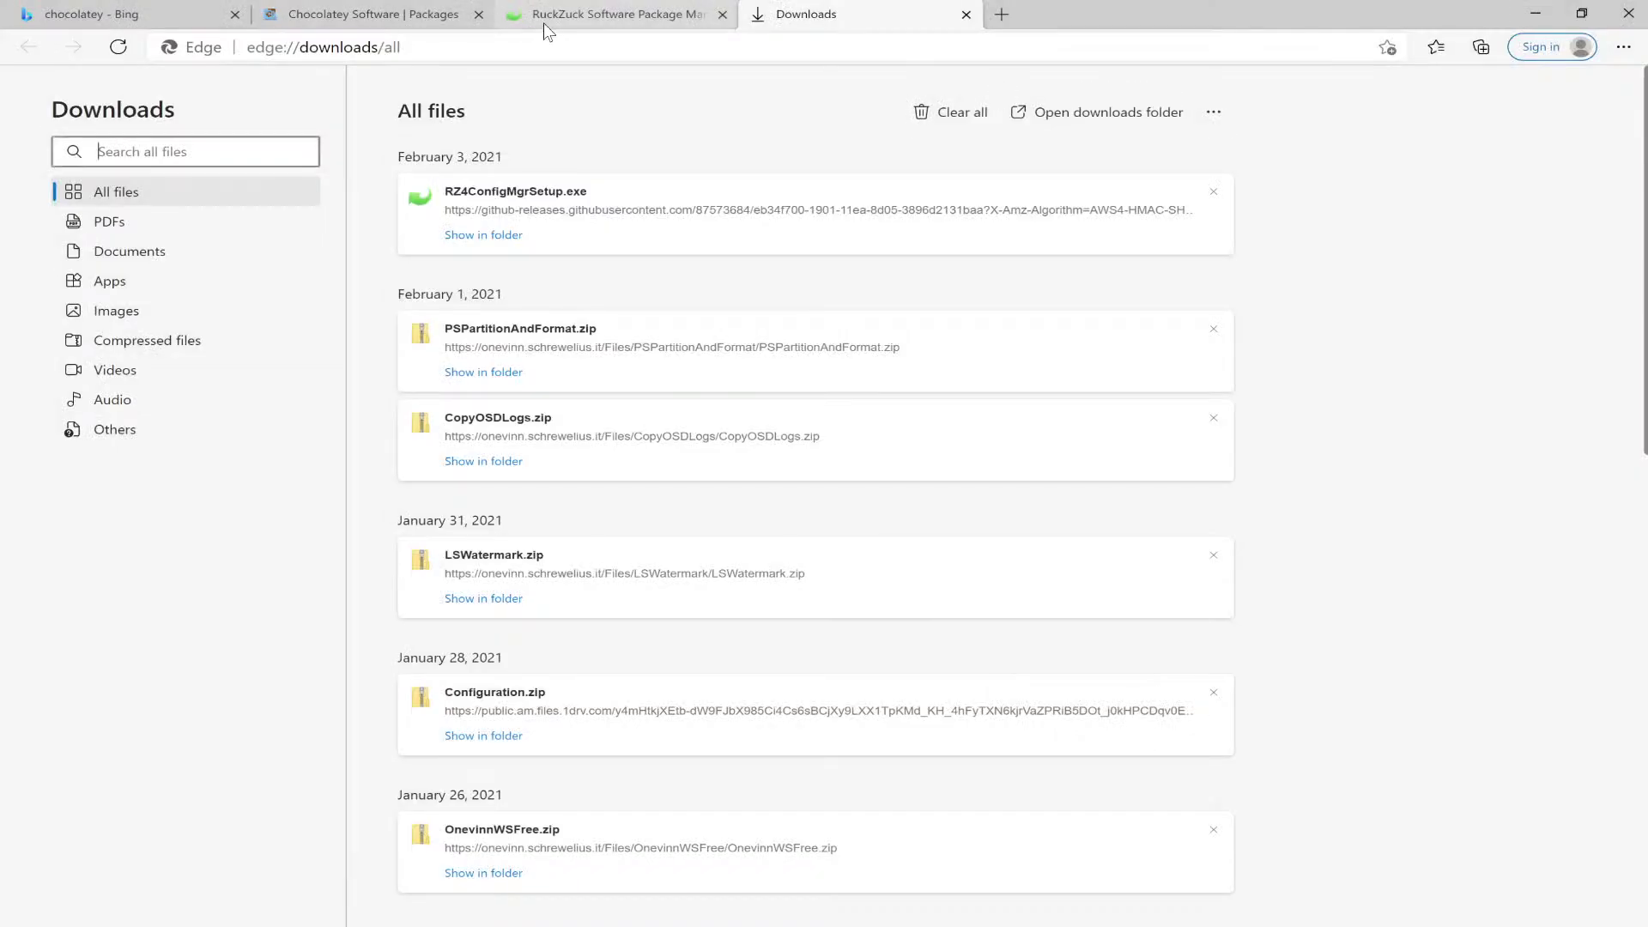
click(556, 26)
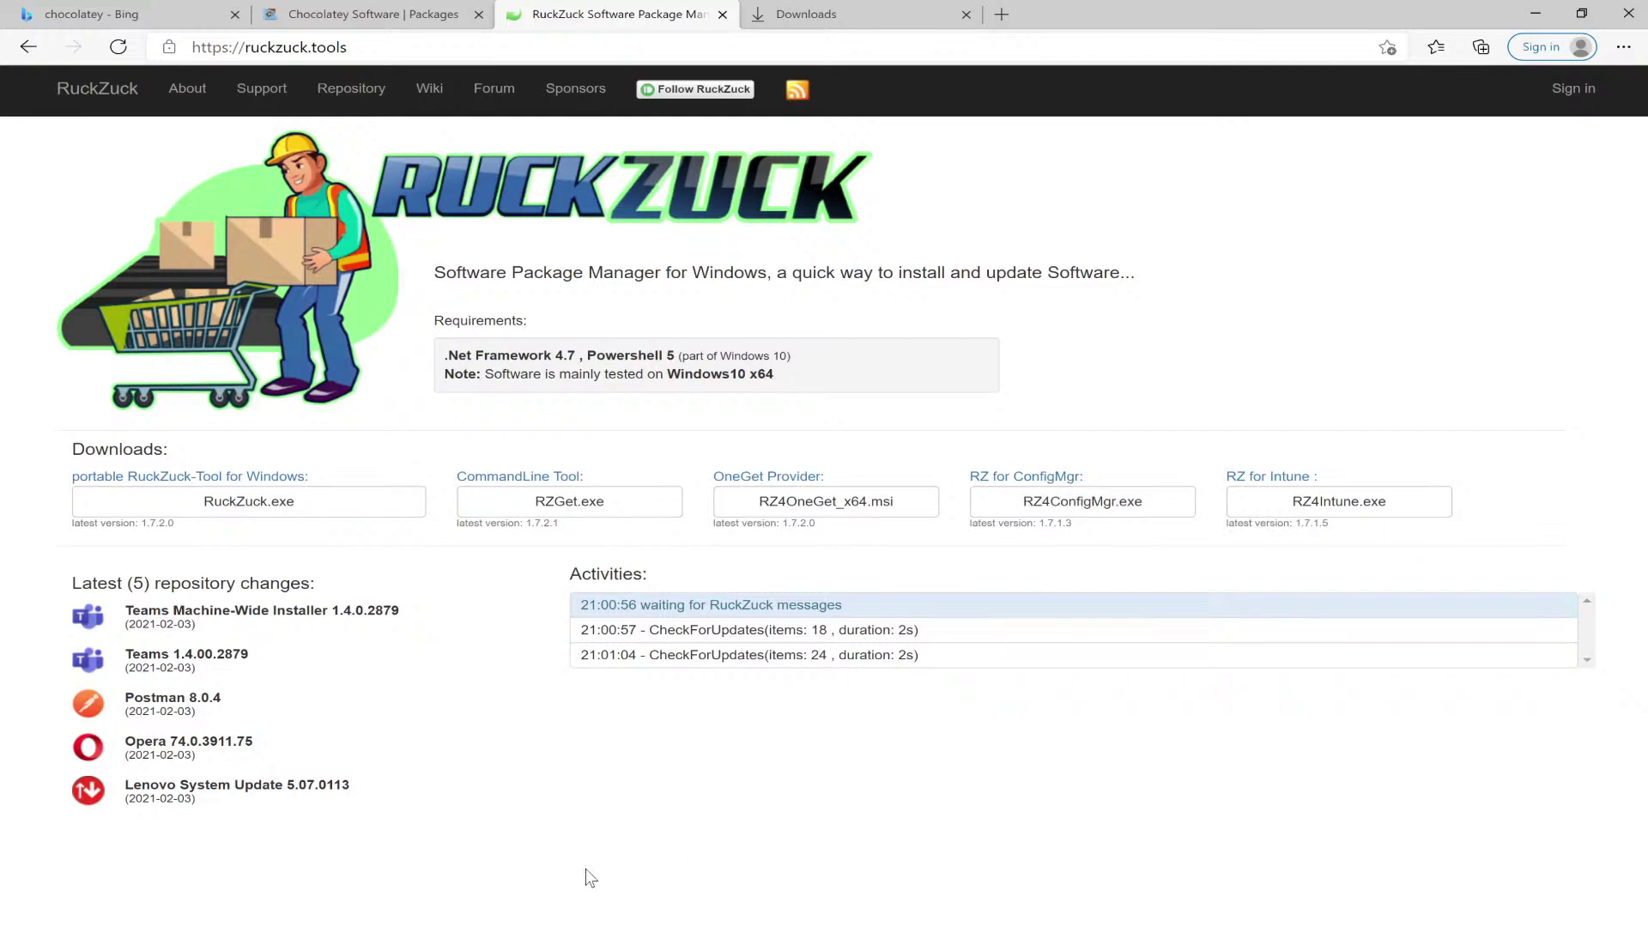
Open RZ4CM.exe.config from the Desktop folder in Notepad, and move and enlarge its window for reading
click(429, 926)
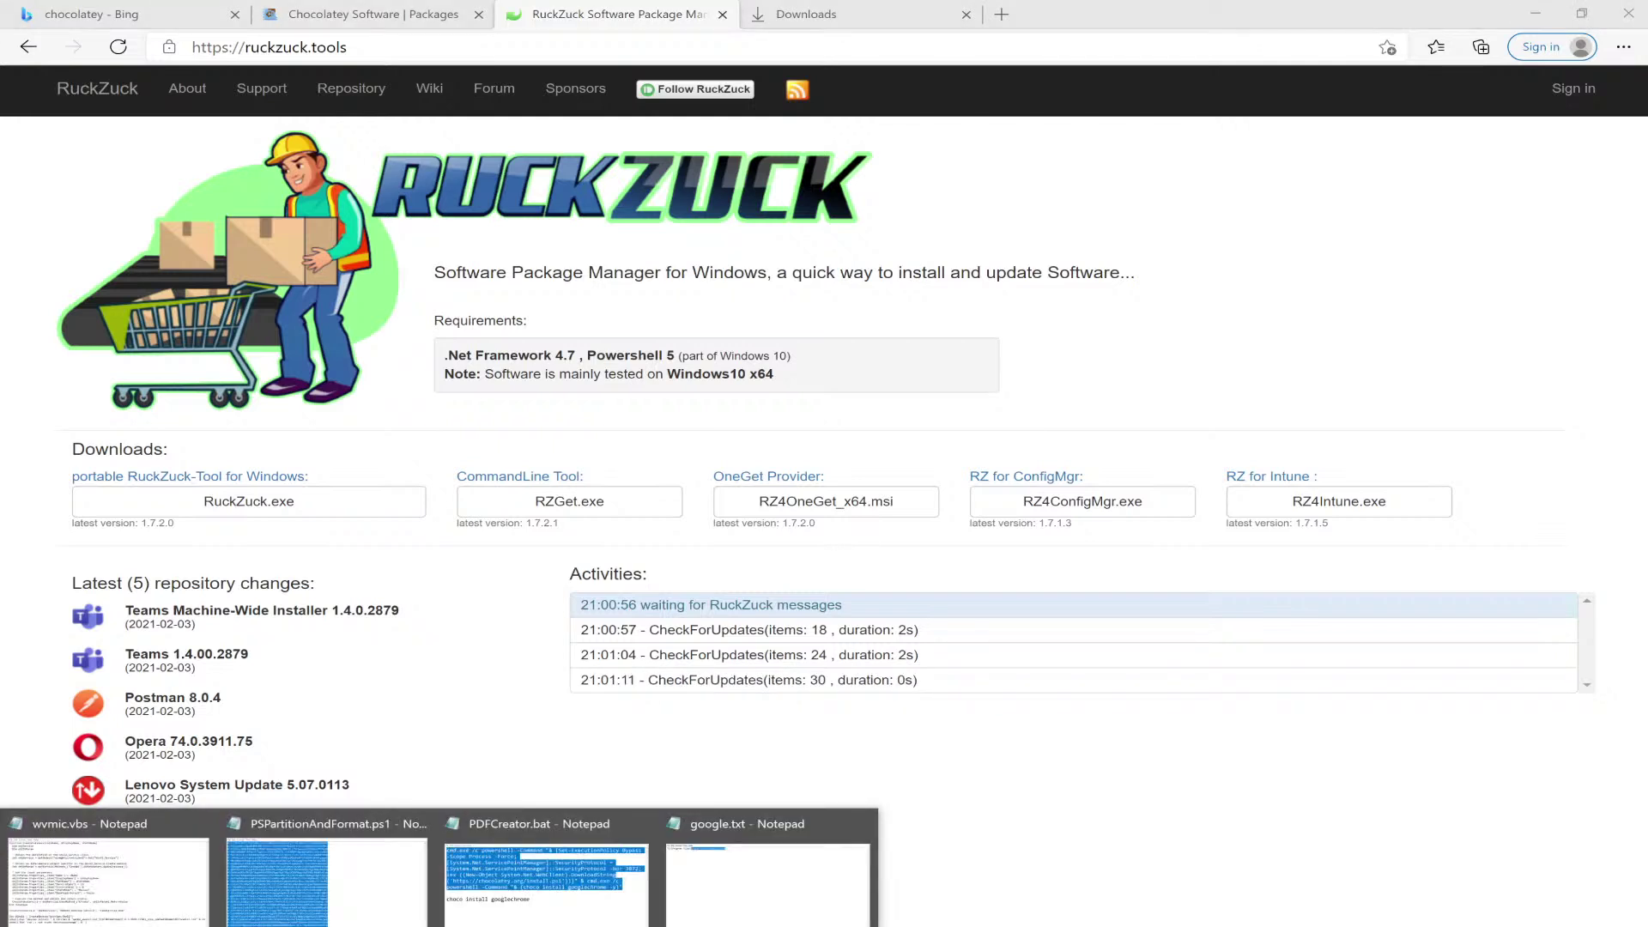
mouse_move(172, 925)
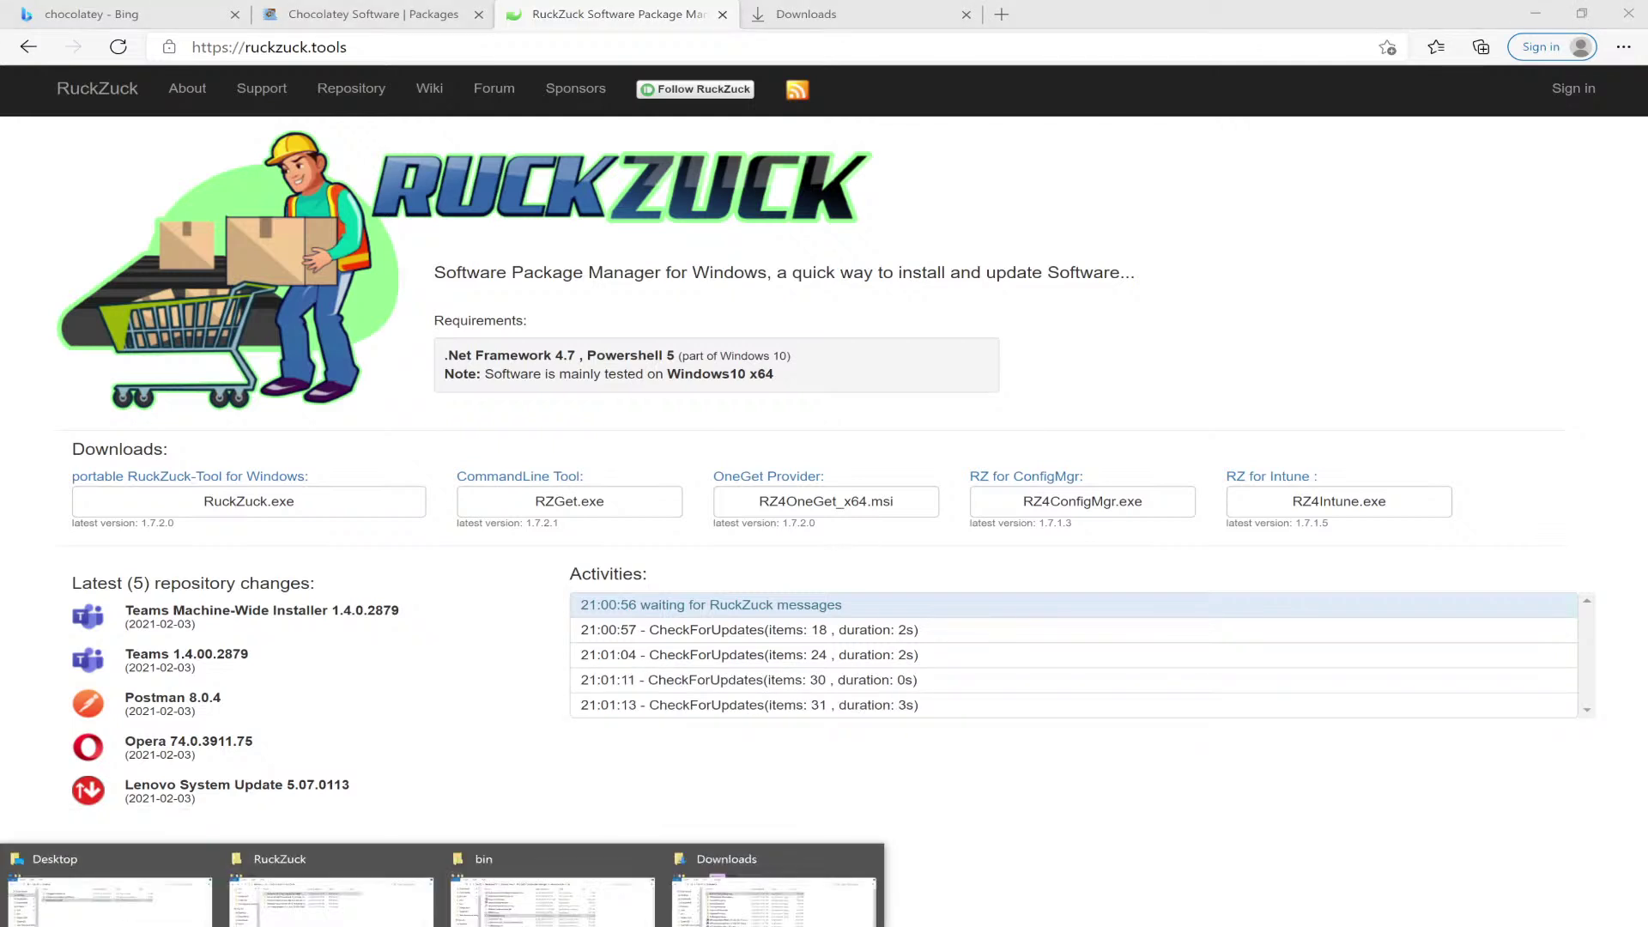
click(138, 902)
double_click(763, 519)
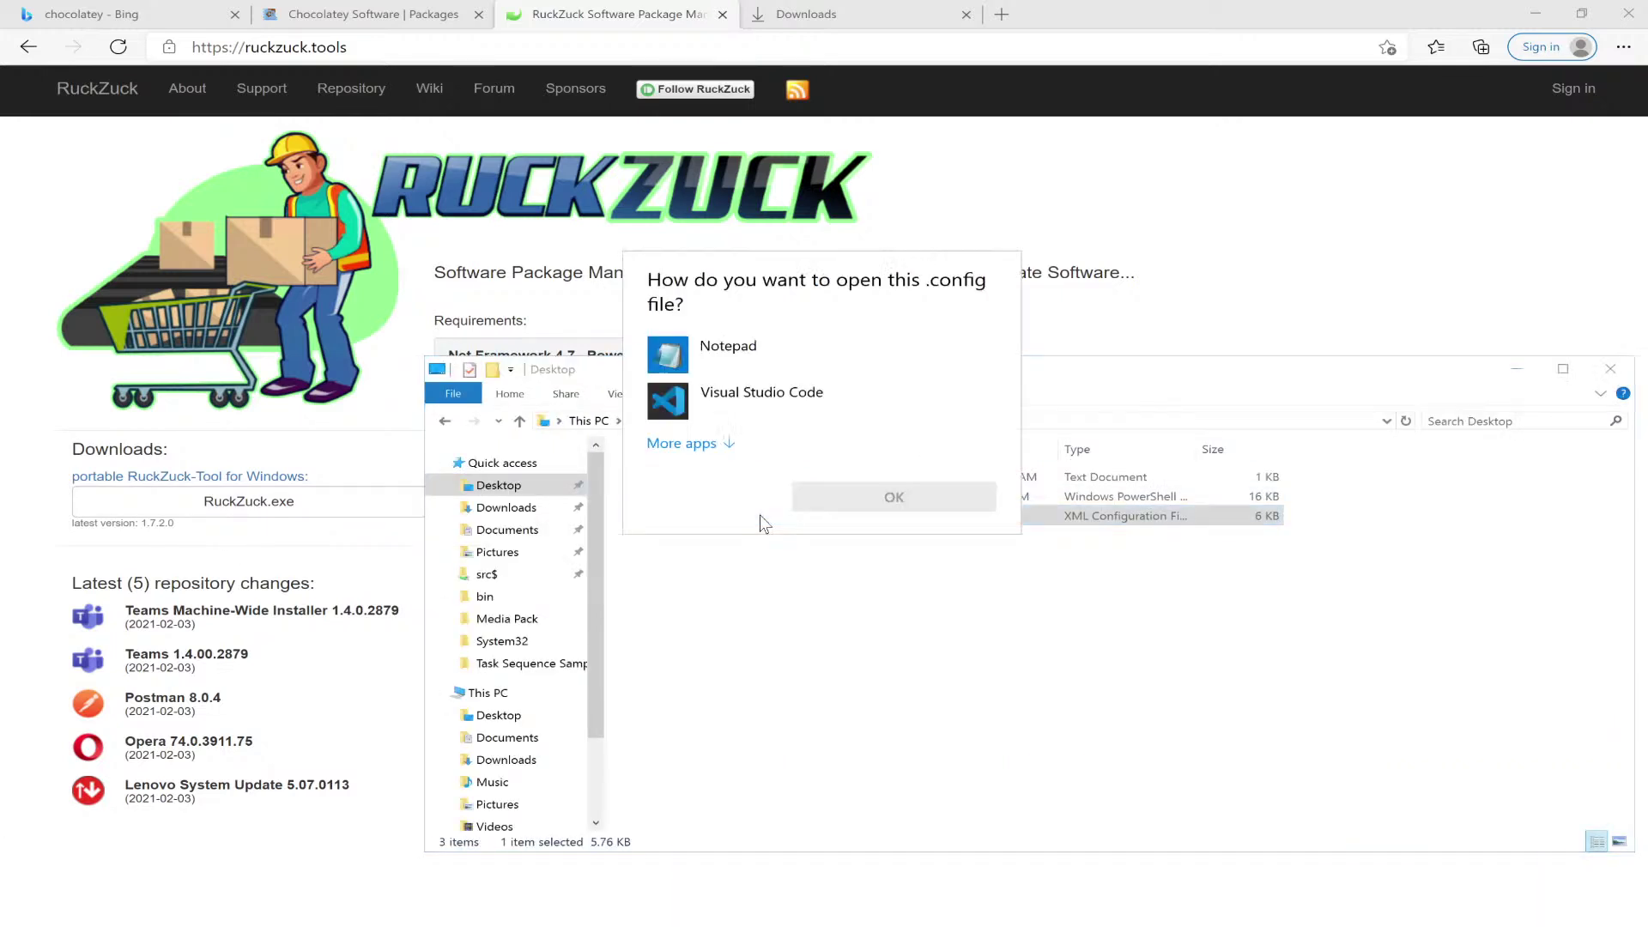
click(726, 352)
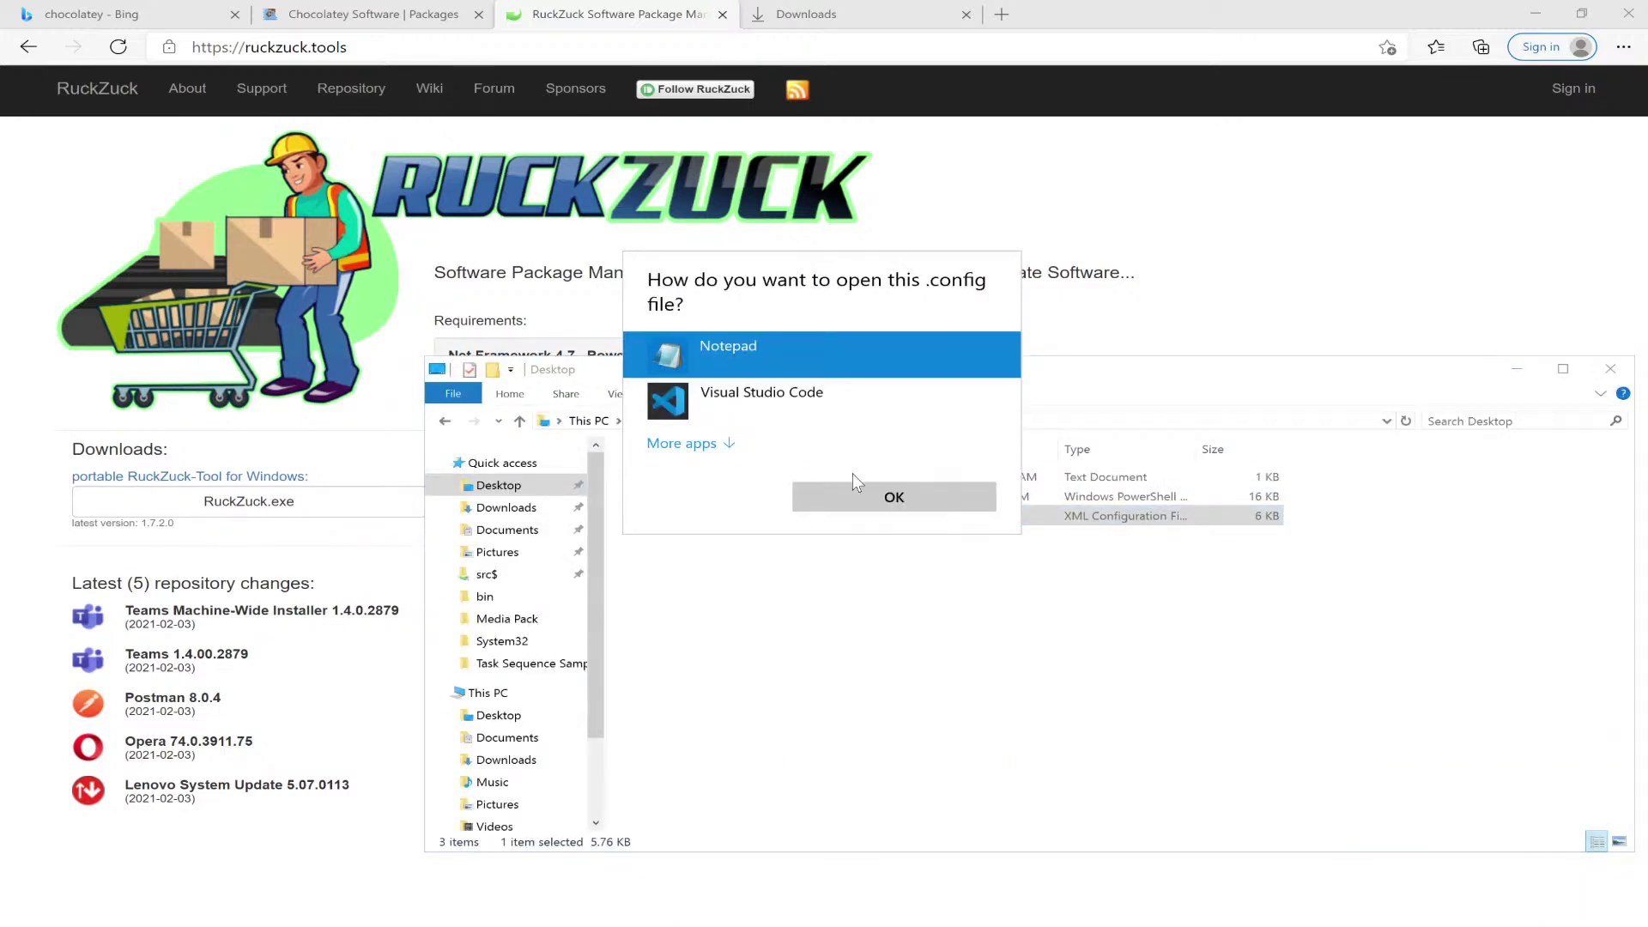
click(853, 502)
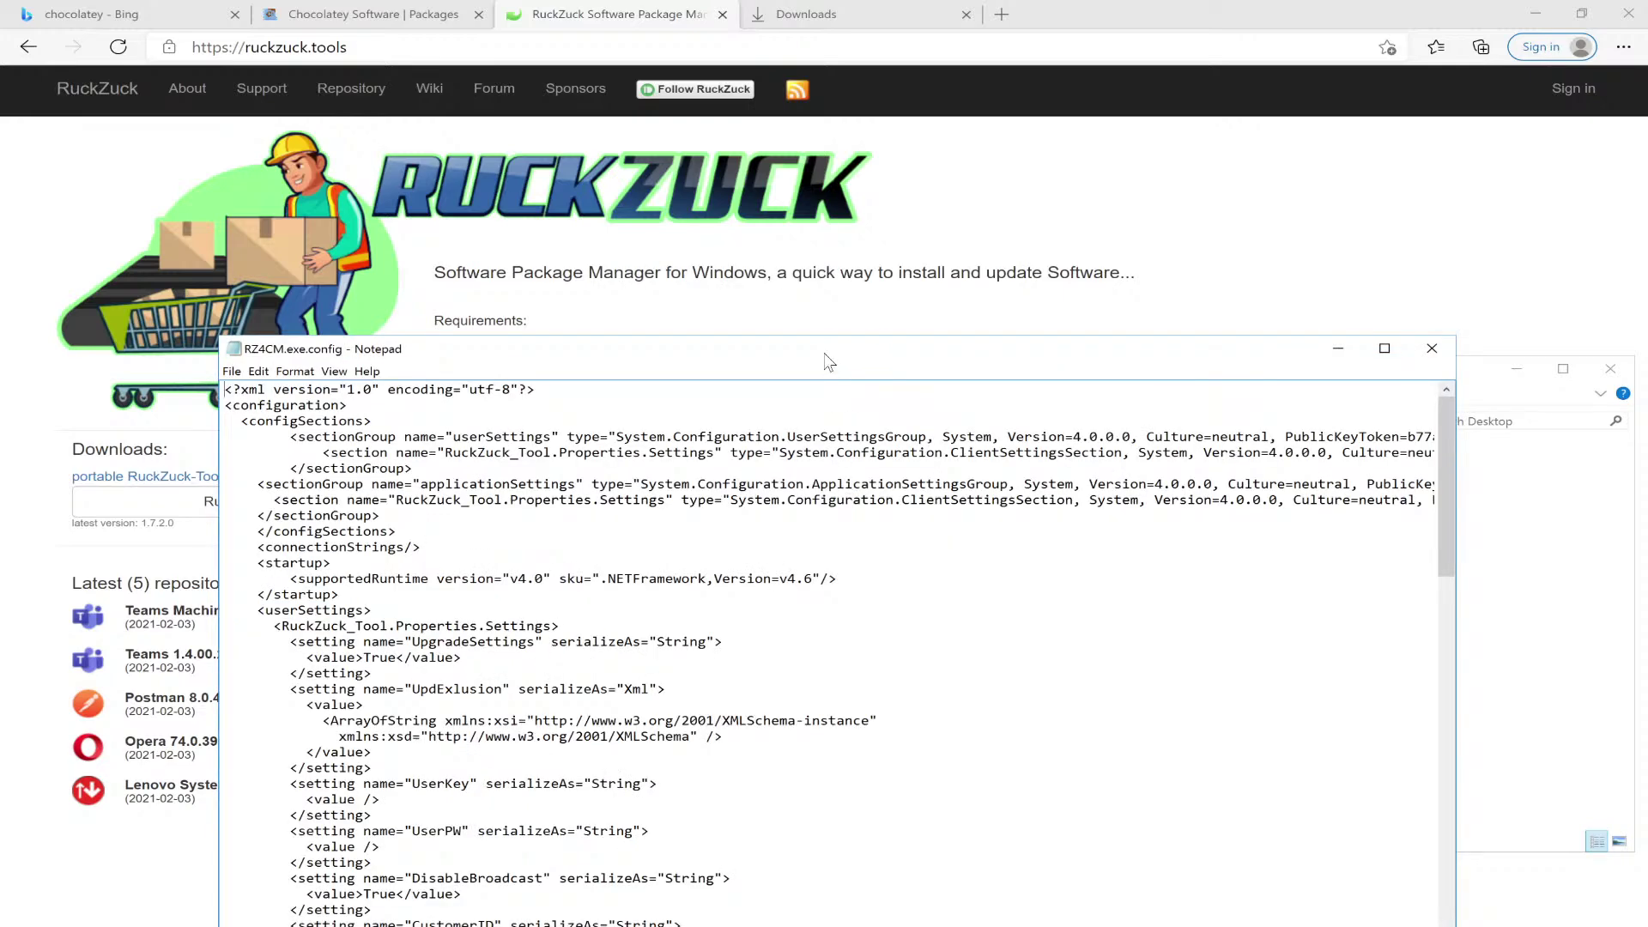
drag(820, 351, 797, 97)
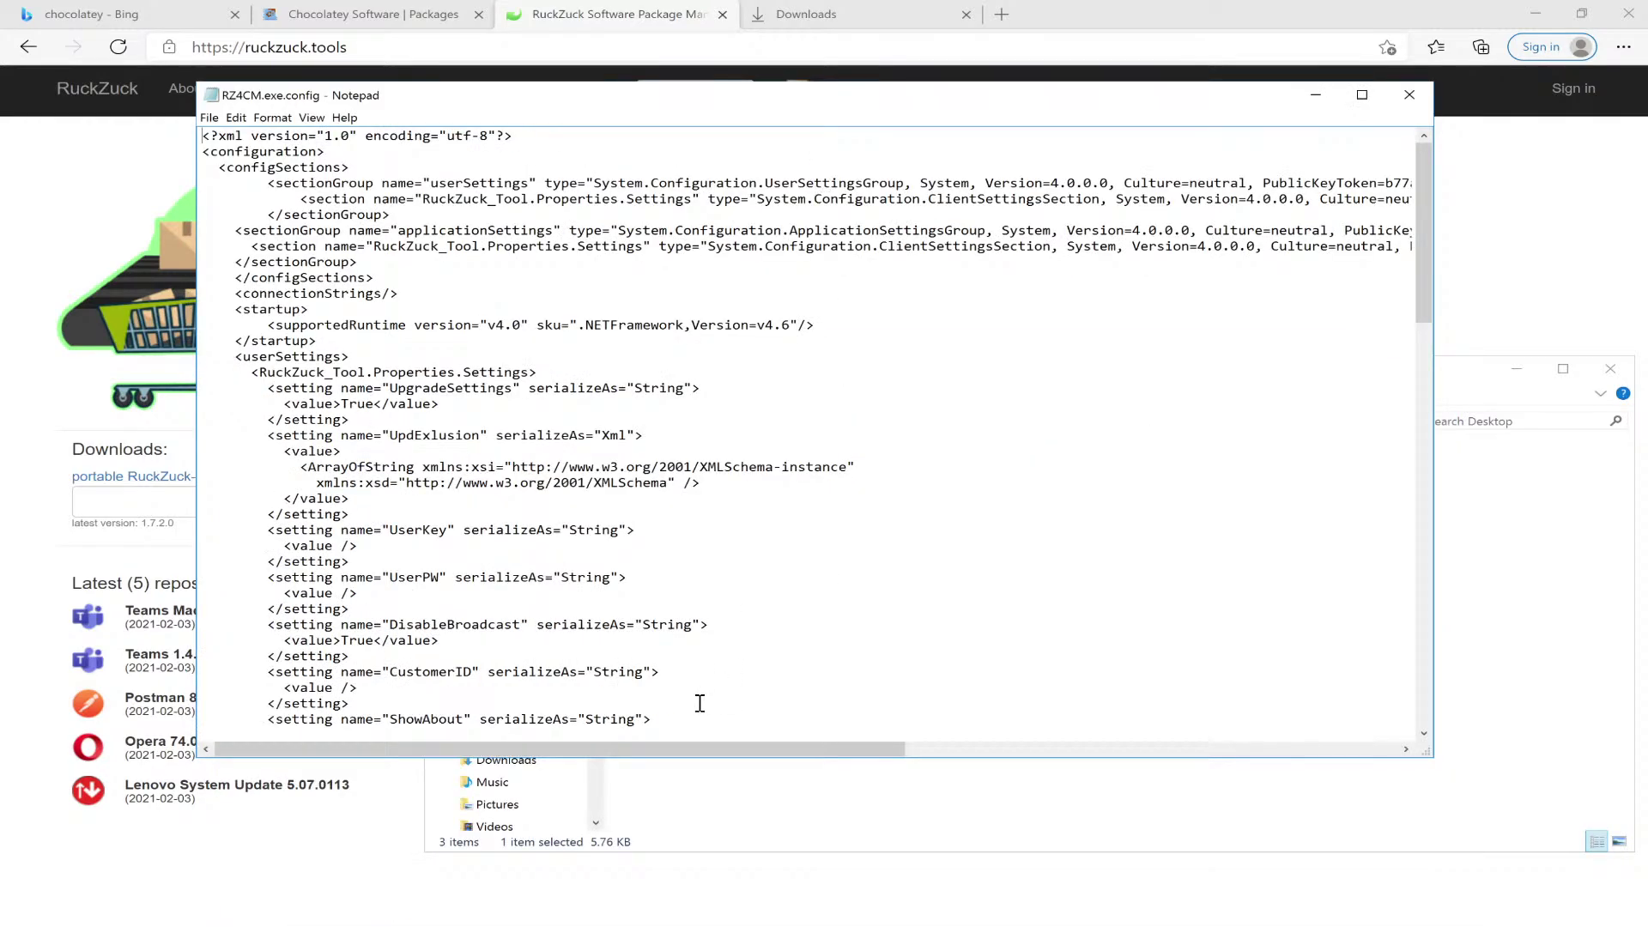
drag(683, 758, 673, 881)
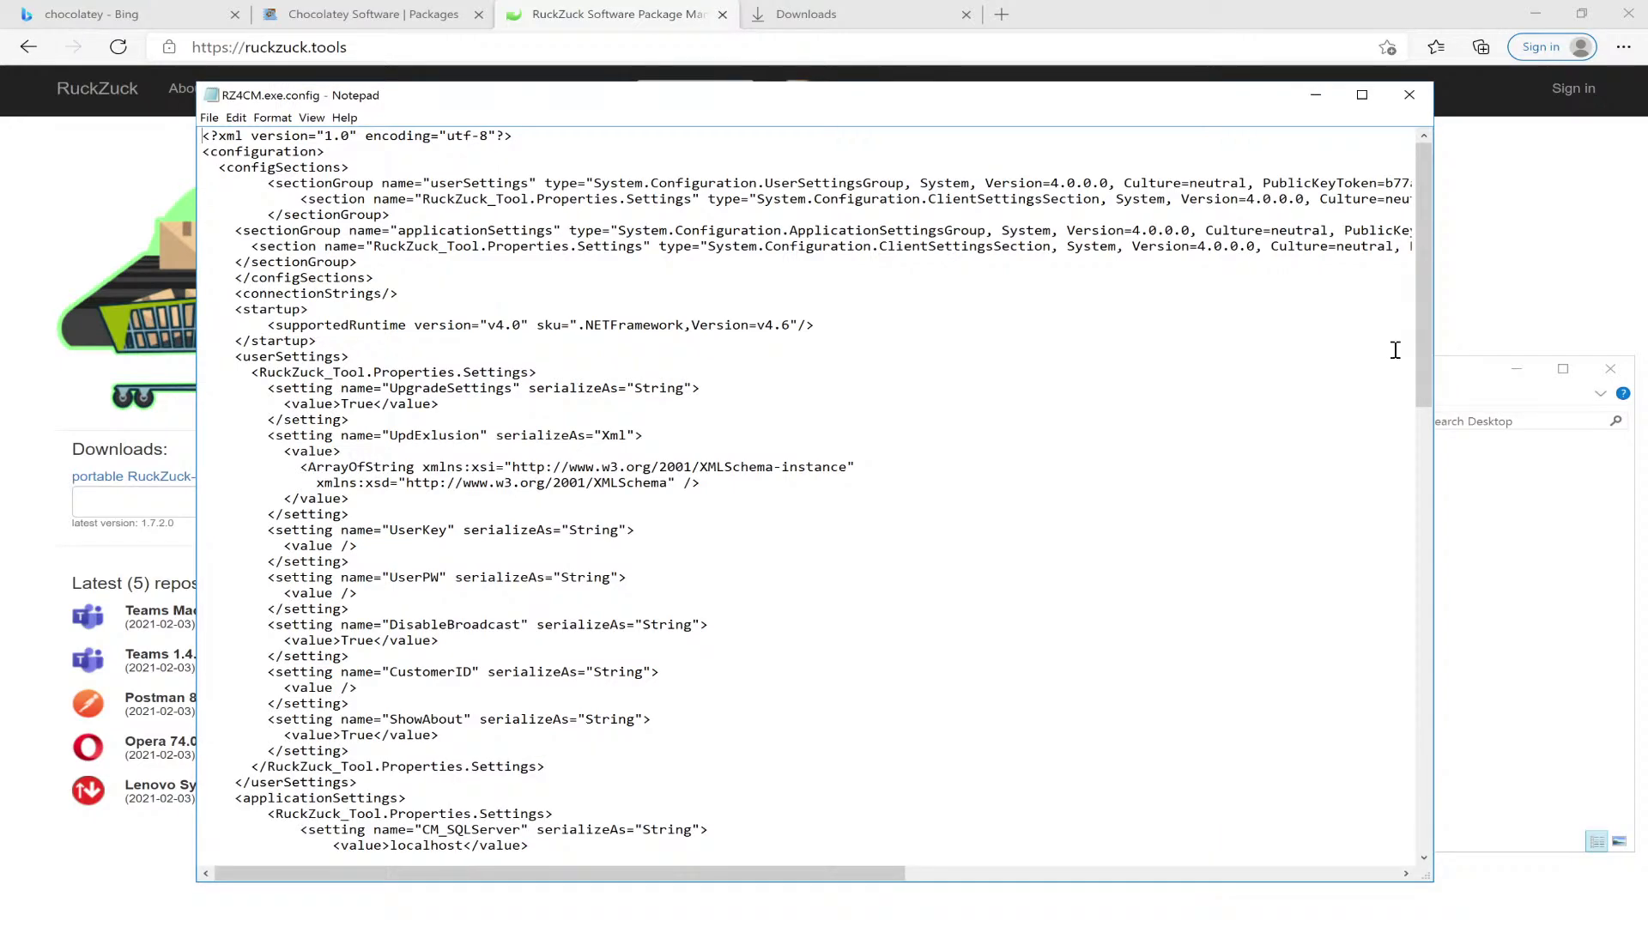
Examine the SQL server, database name, limiting collection, distribution point group and default AD group settings in RZ4CM.exe.config
drag(1418, 345, 1420, 438)
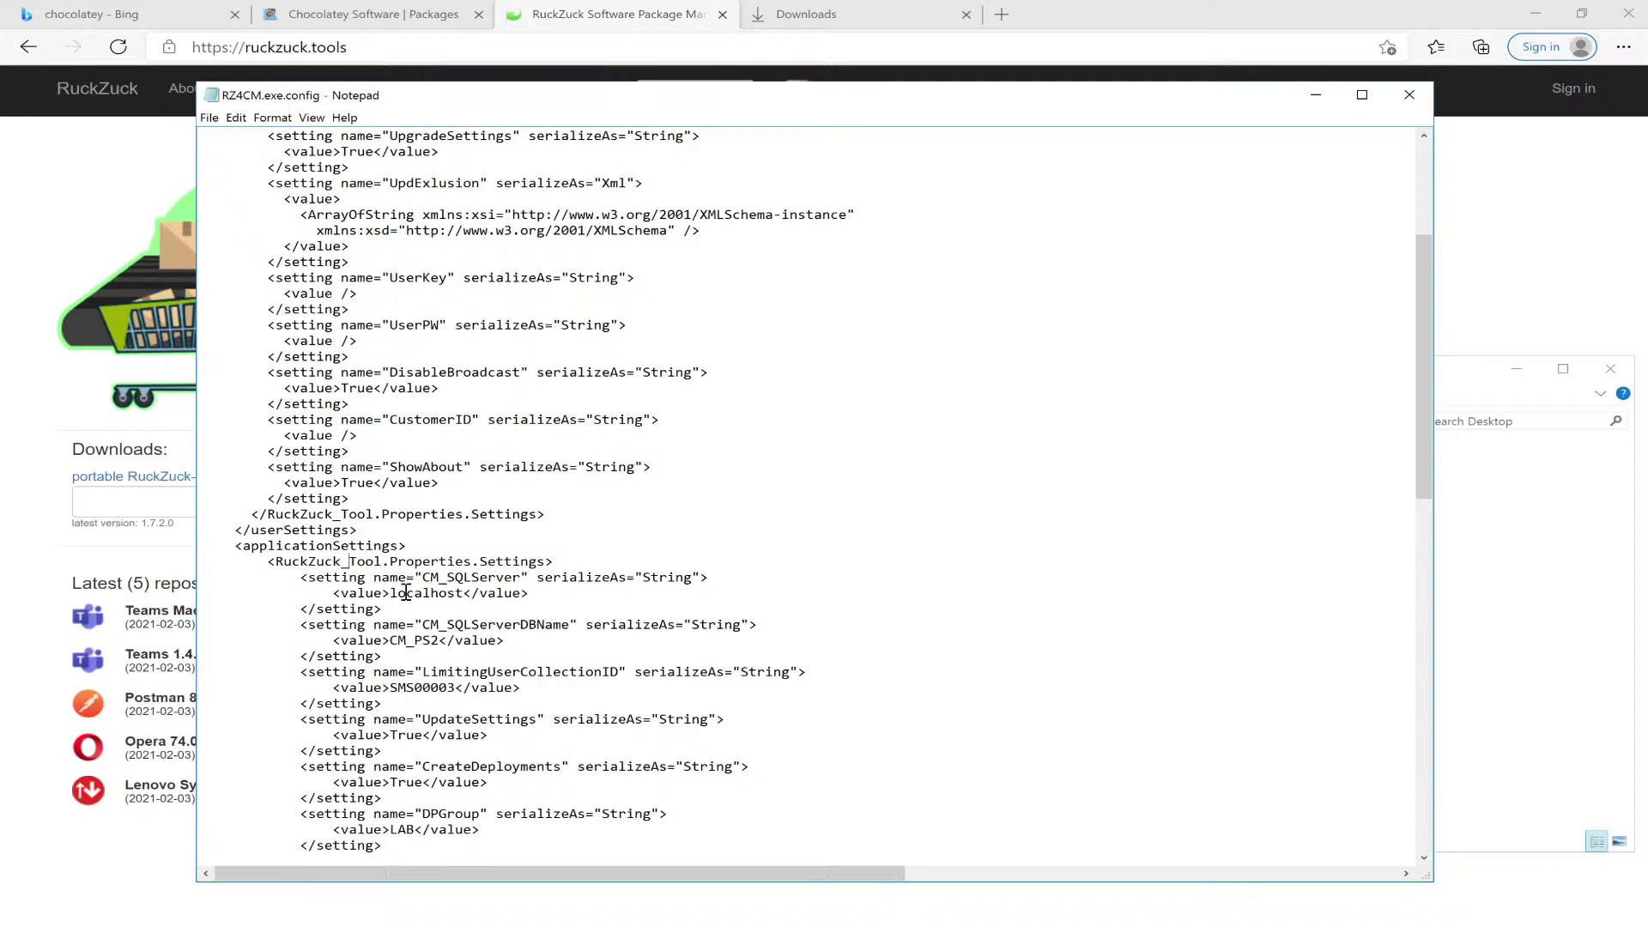
drag(392, 594, 463, 594)
drag(393, 642, 441, 644)
click(442, 644)
drag(416, 644, 441, 644)
drag(1422, 381, 1420, 462)
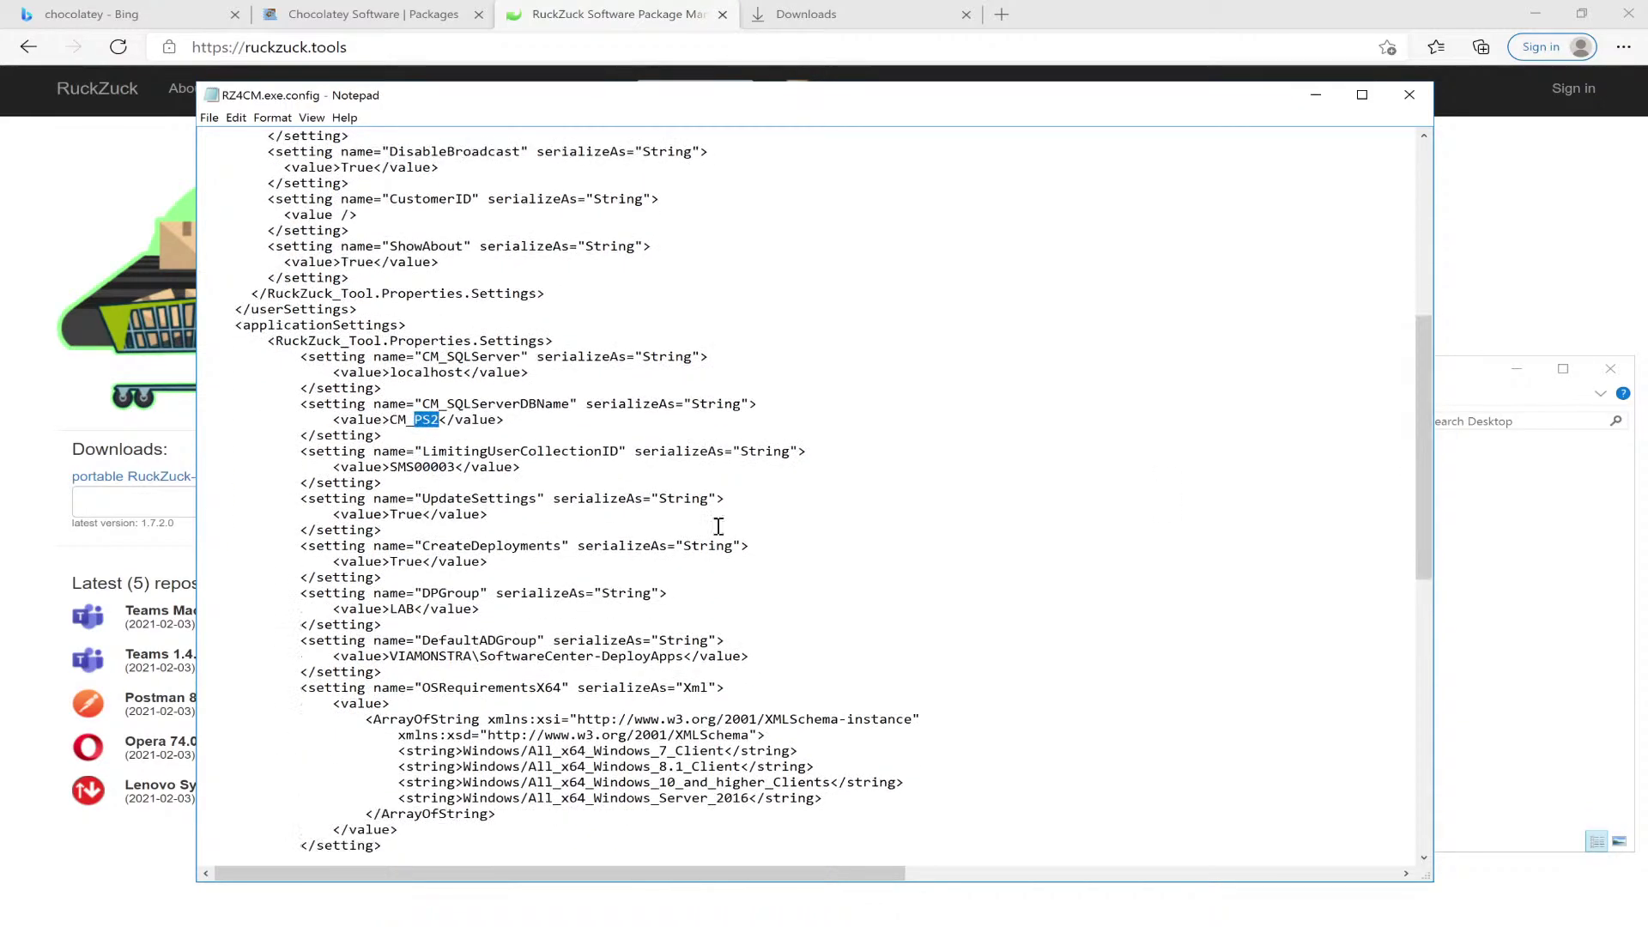
click(403, 607)
drag(423, 640, 538, 641)
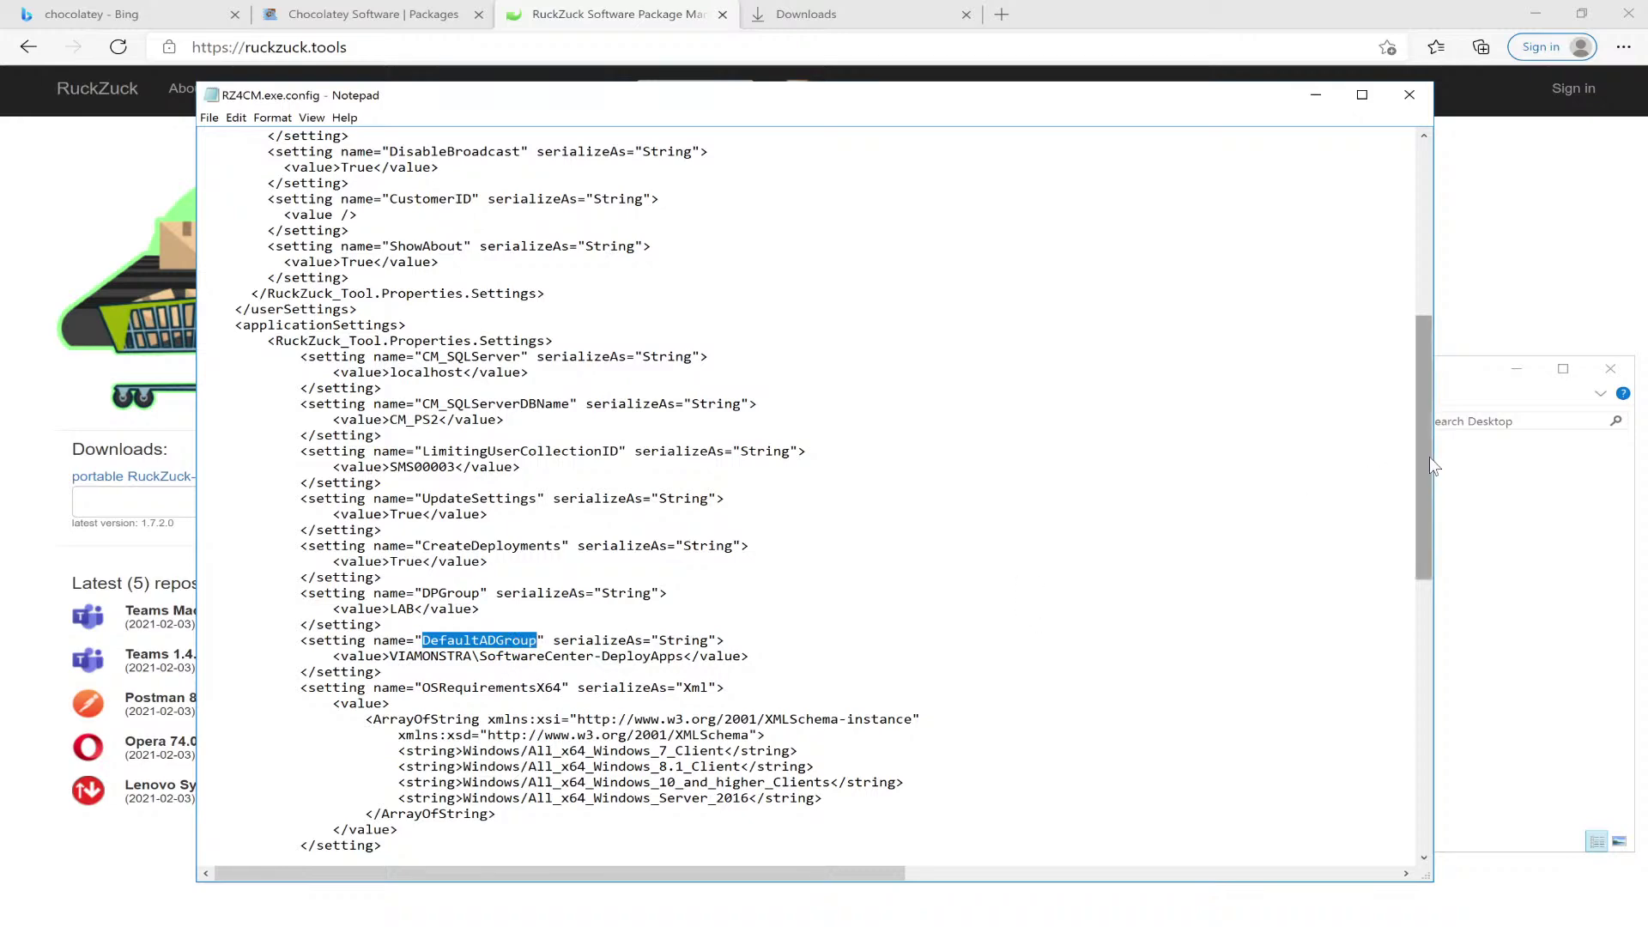
Review the remaining settings from OS requirements and primary user through content source, folders and collection prefixes, and close the config file
drag(1430, 456, 1412, 594)
drag(393, 688, 431, 688)
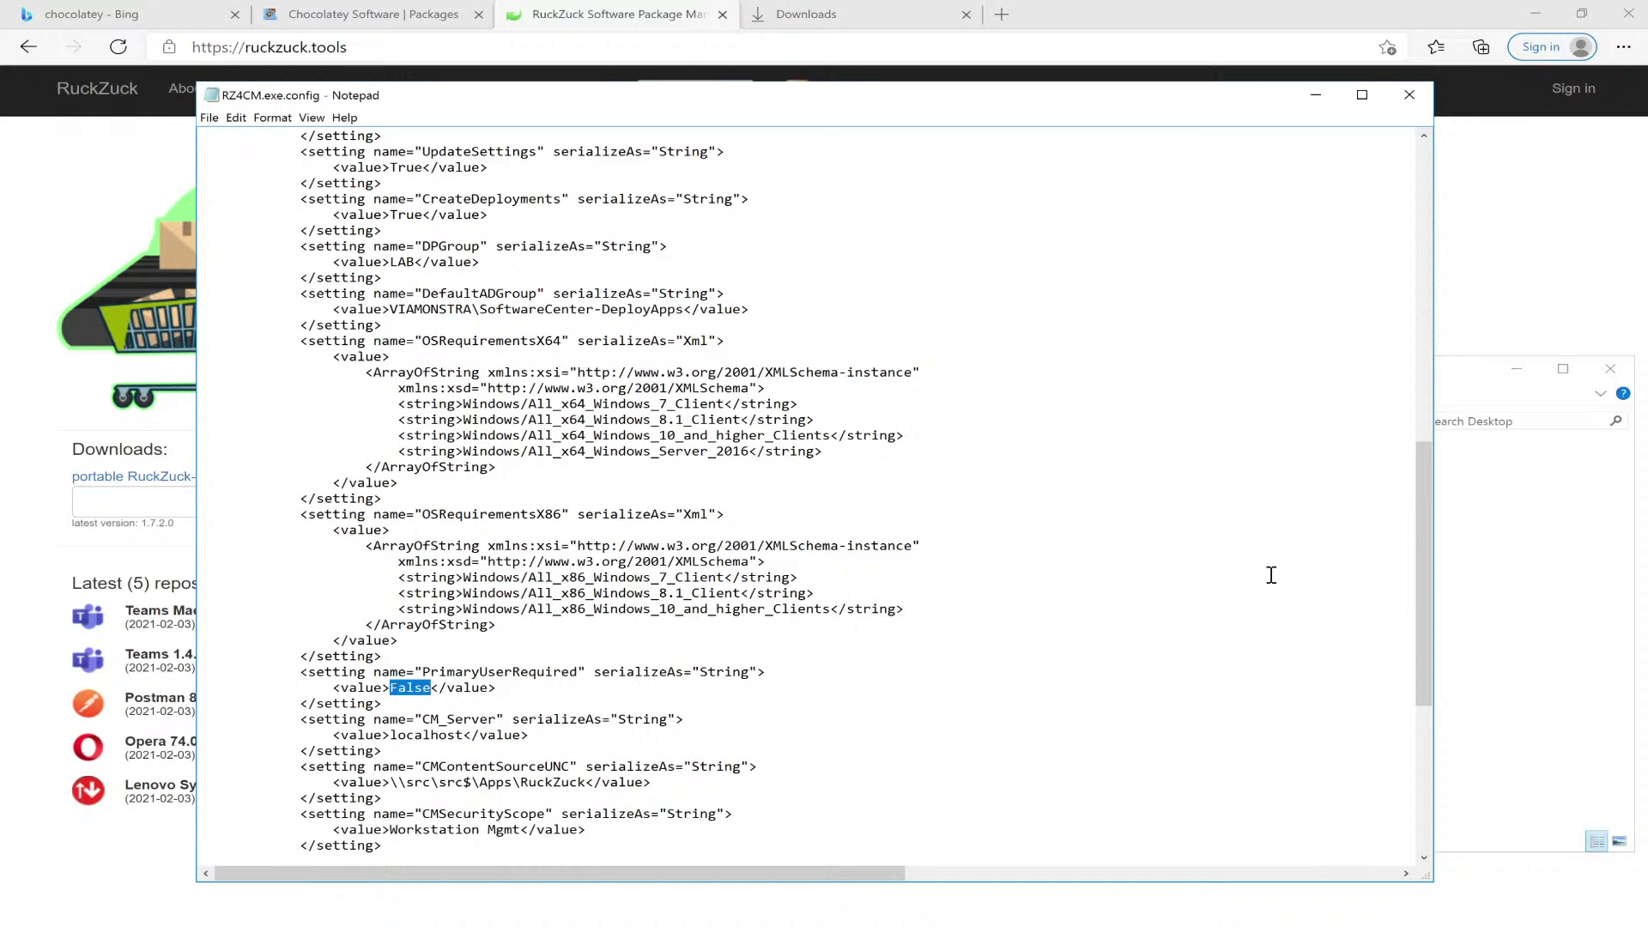
drag(1423, 534, 1423, 601)
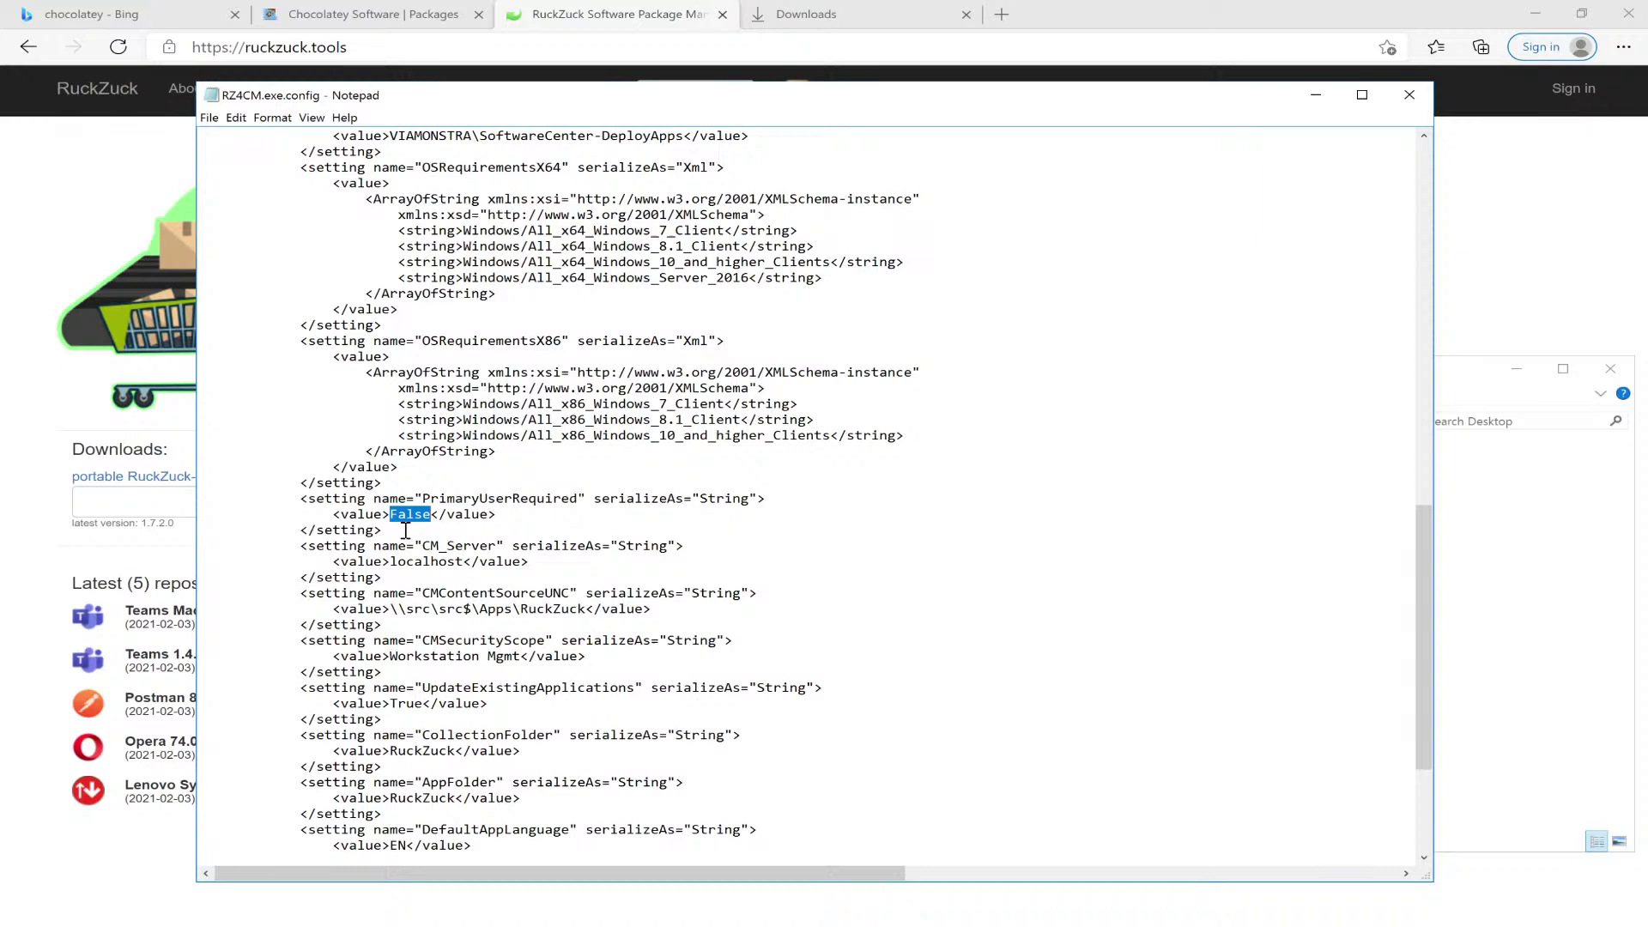
drag(421, 546, 492, 542)
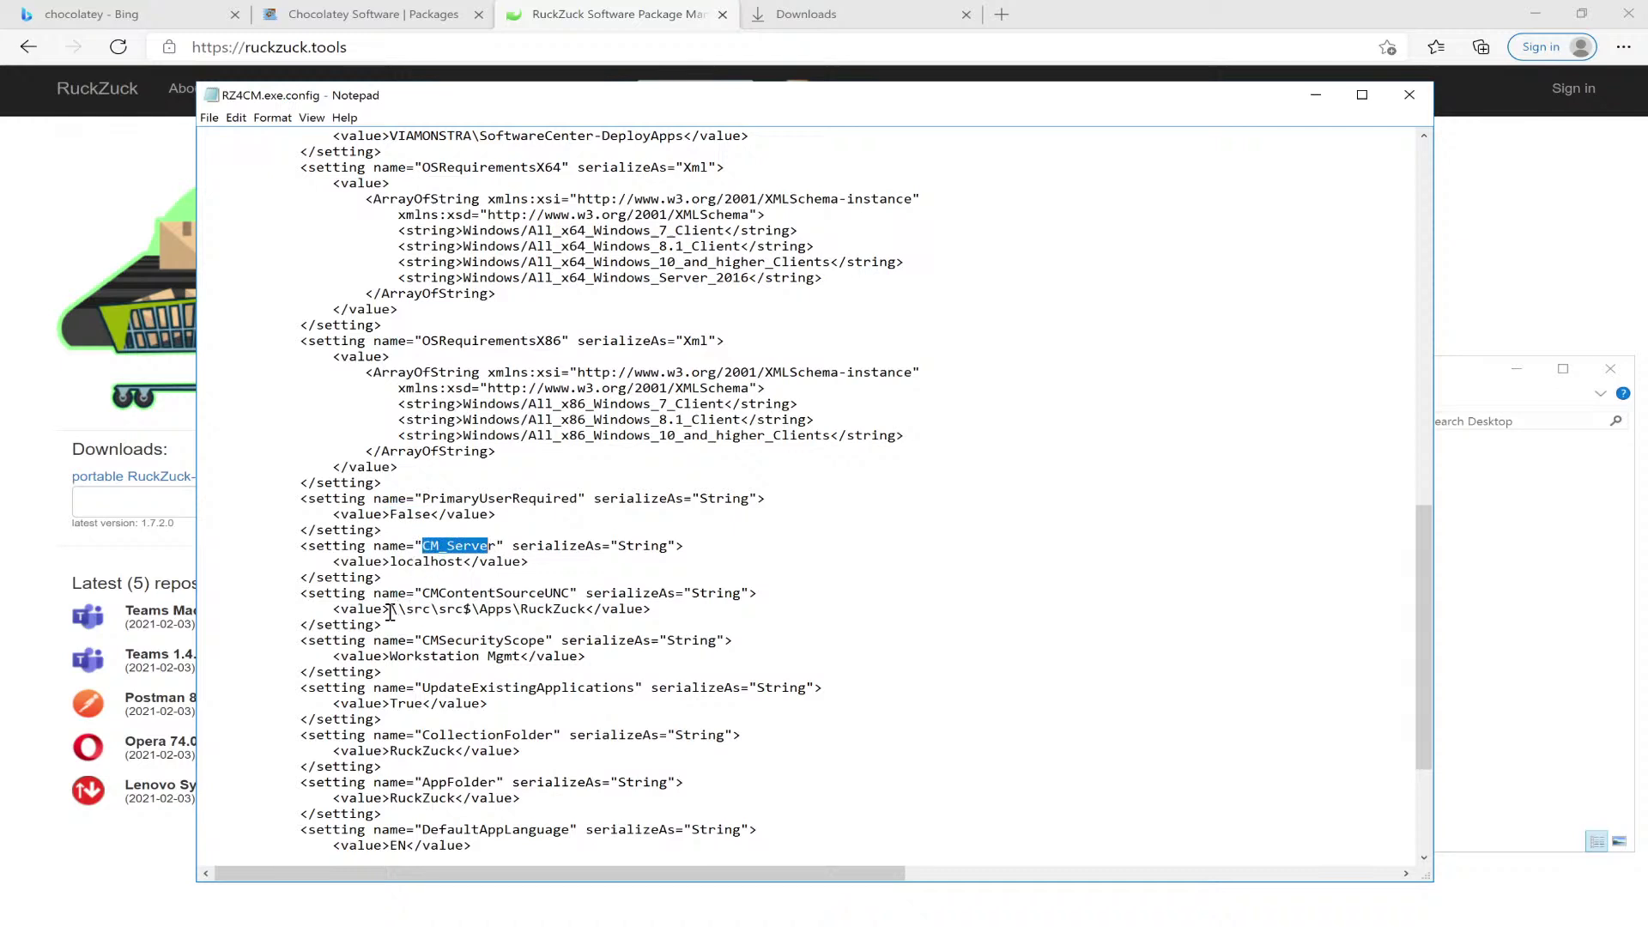
click(519, 611)
drag(520, 610, 586, 610)
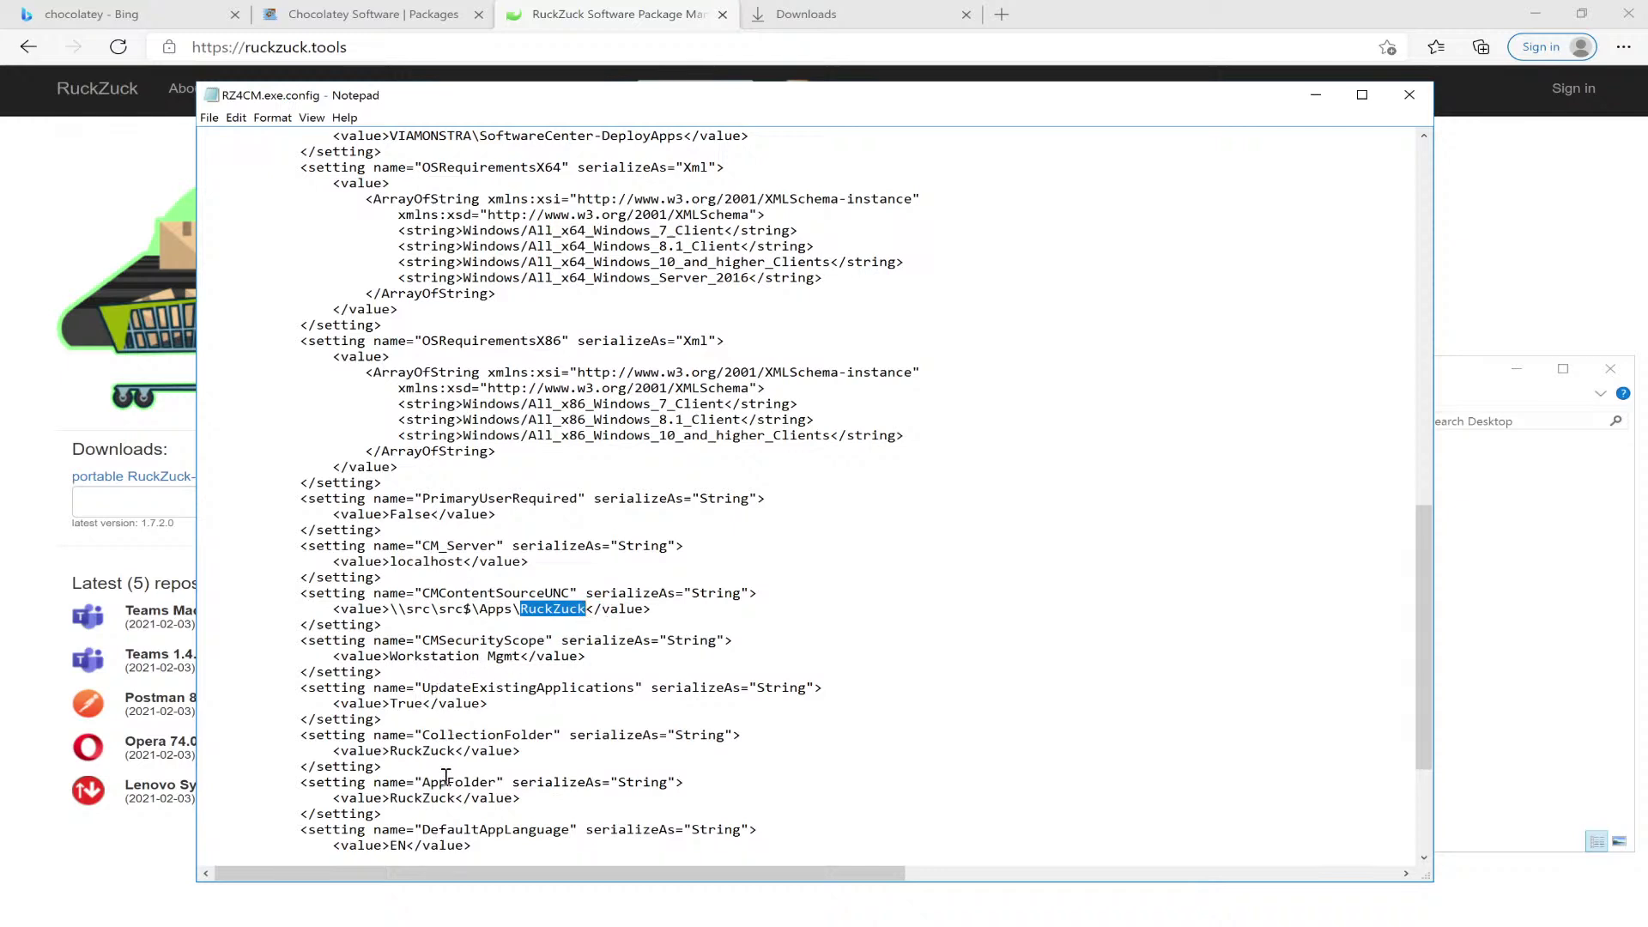
click(693, 814)
drag(1429, 647, 1429, 719)
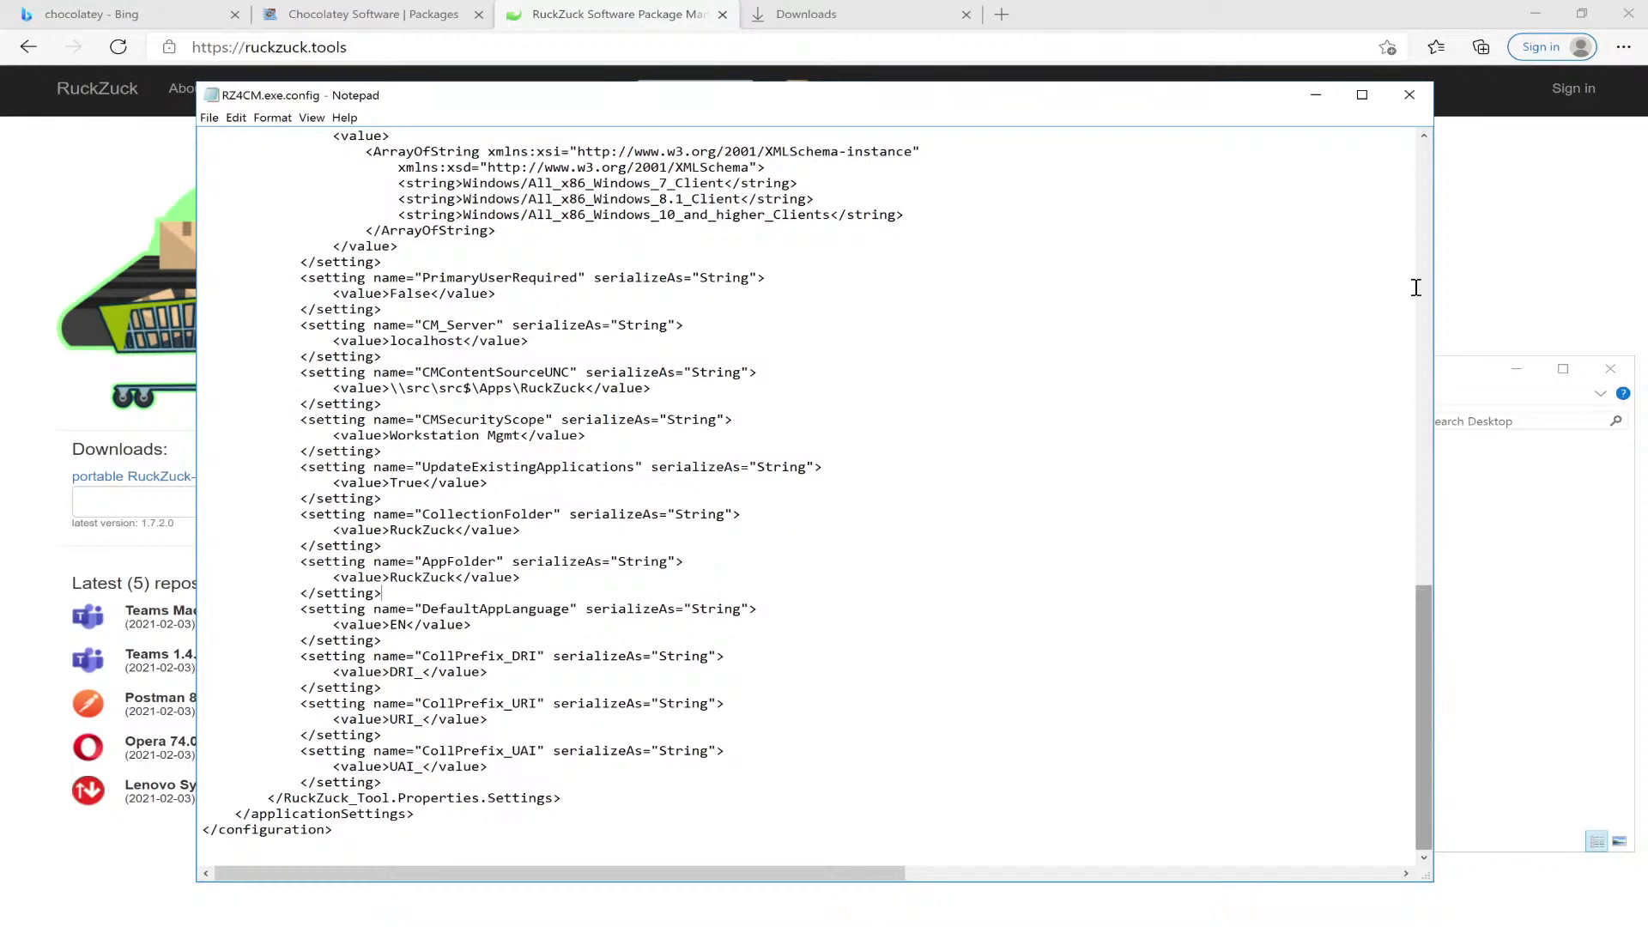
click(1409, 95)
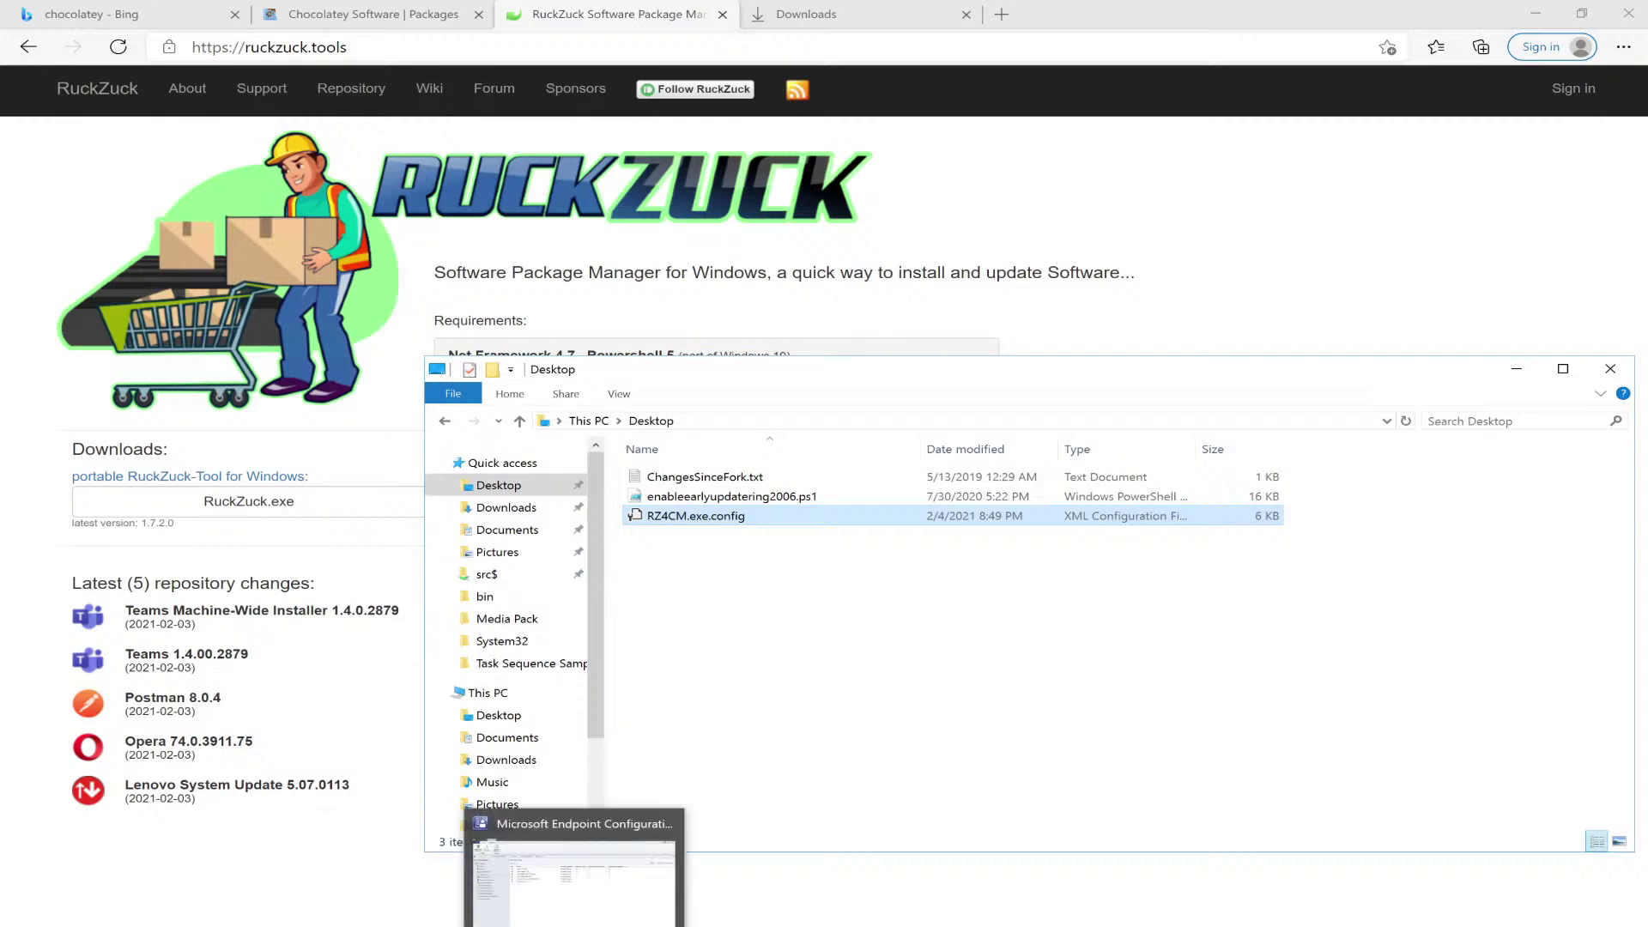
Switch to Configuration Manager and launch the RuckZuck import from the Applications node, opening its catalog for installing new software
click(574, 884)
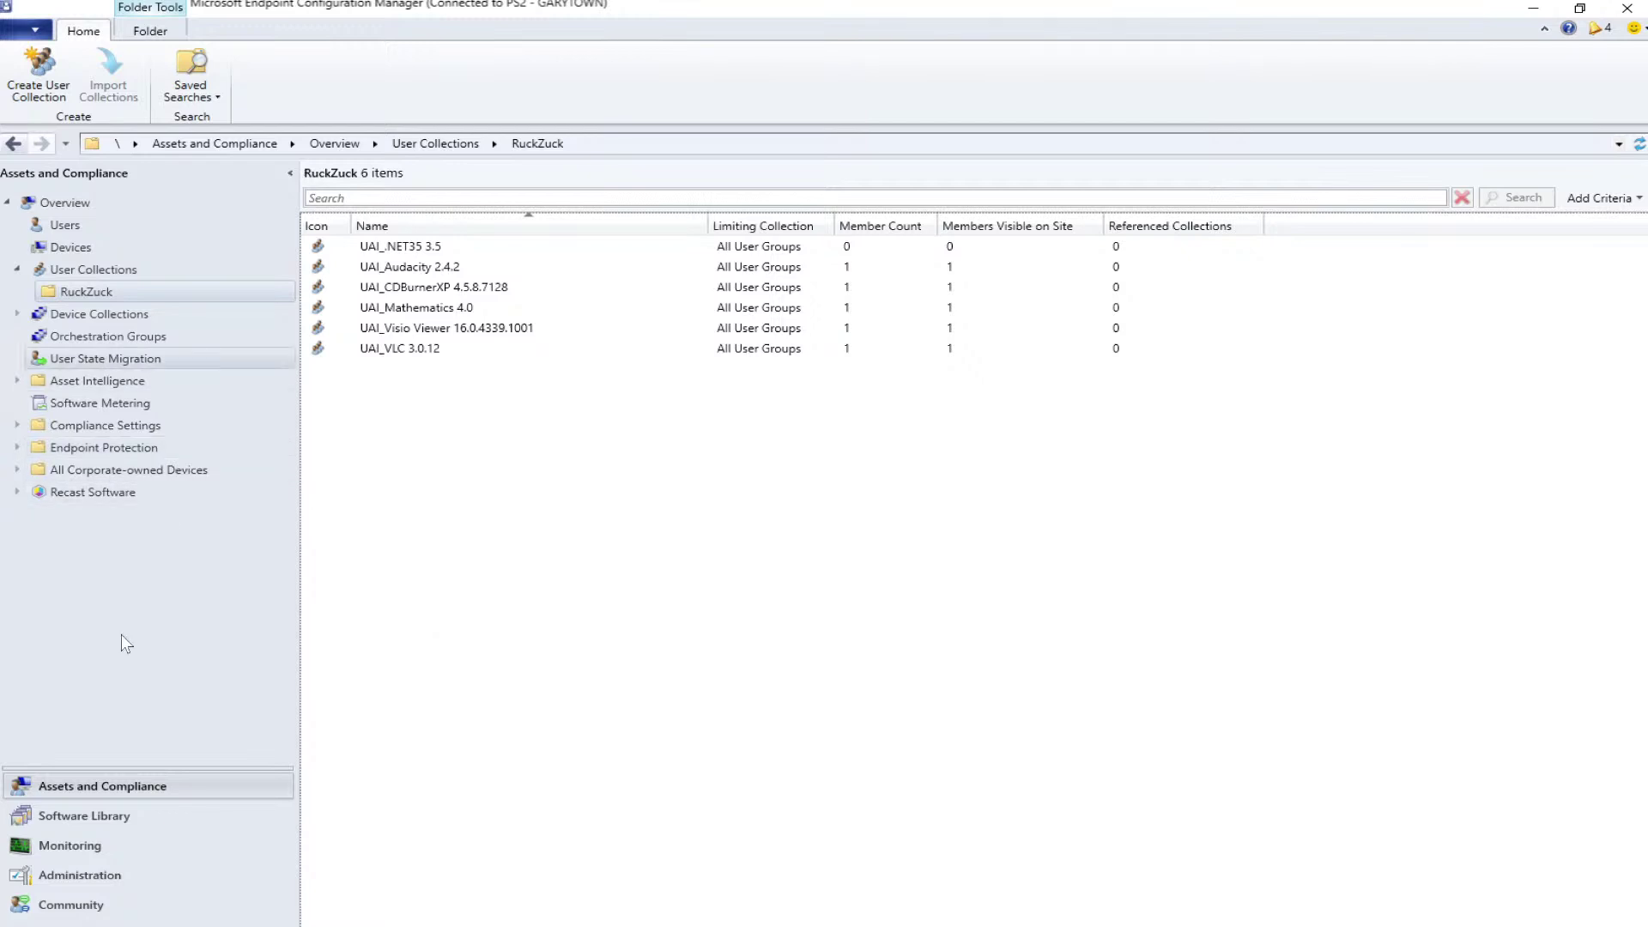
click(75, 812)
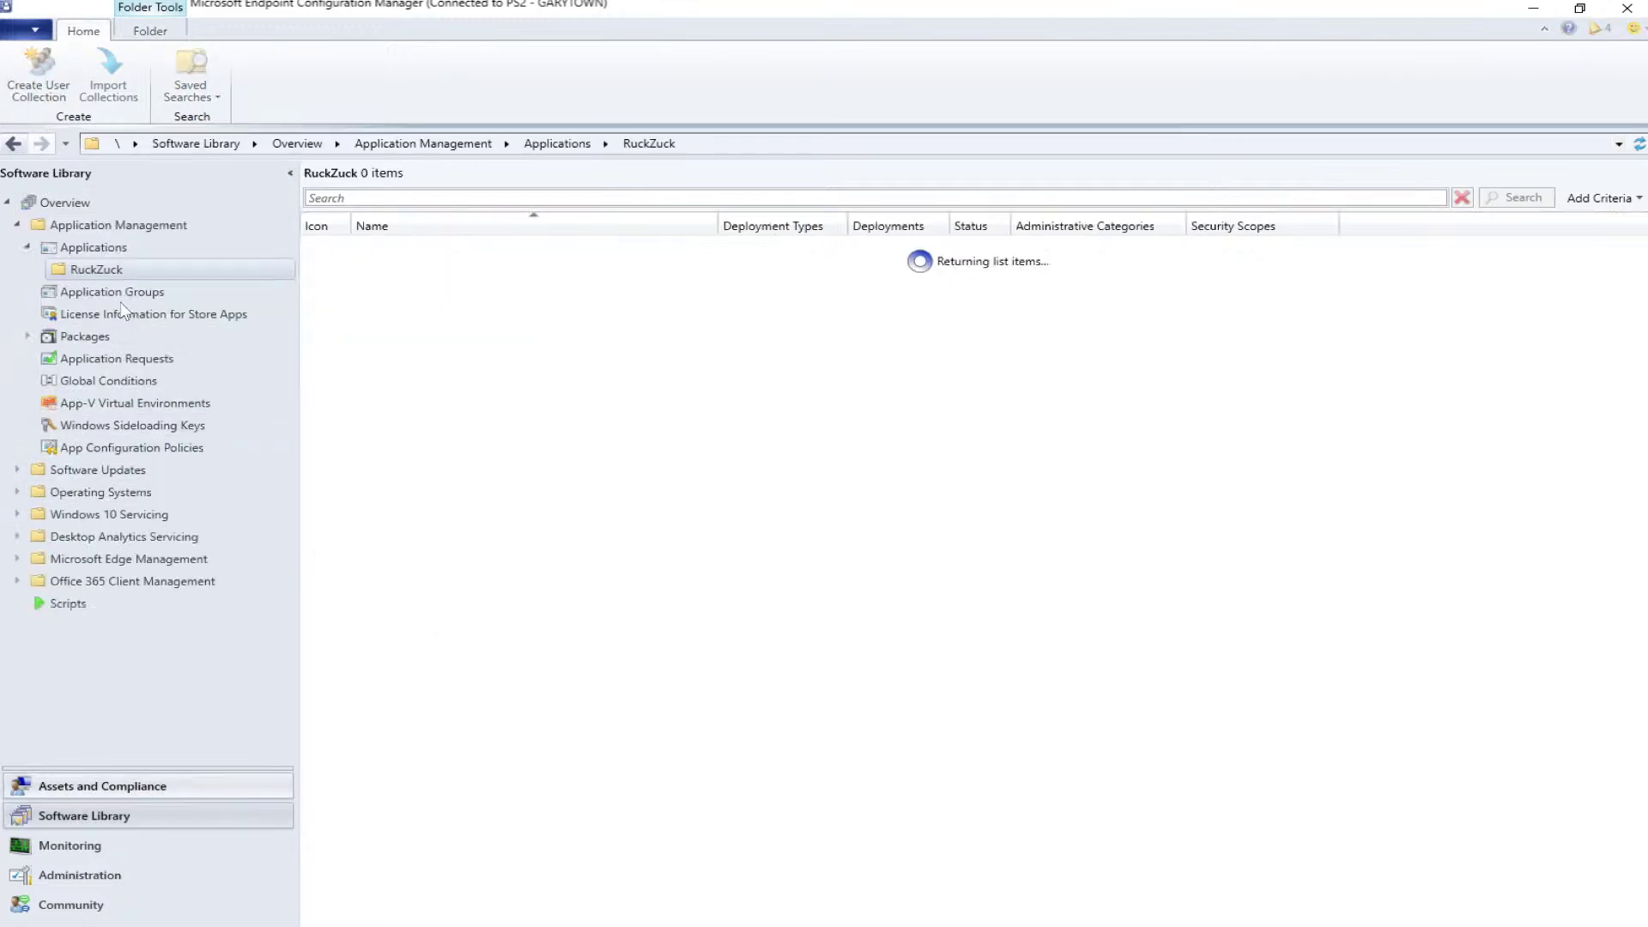
click(101, 250)
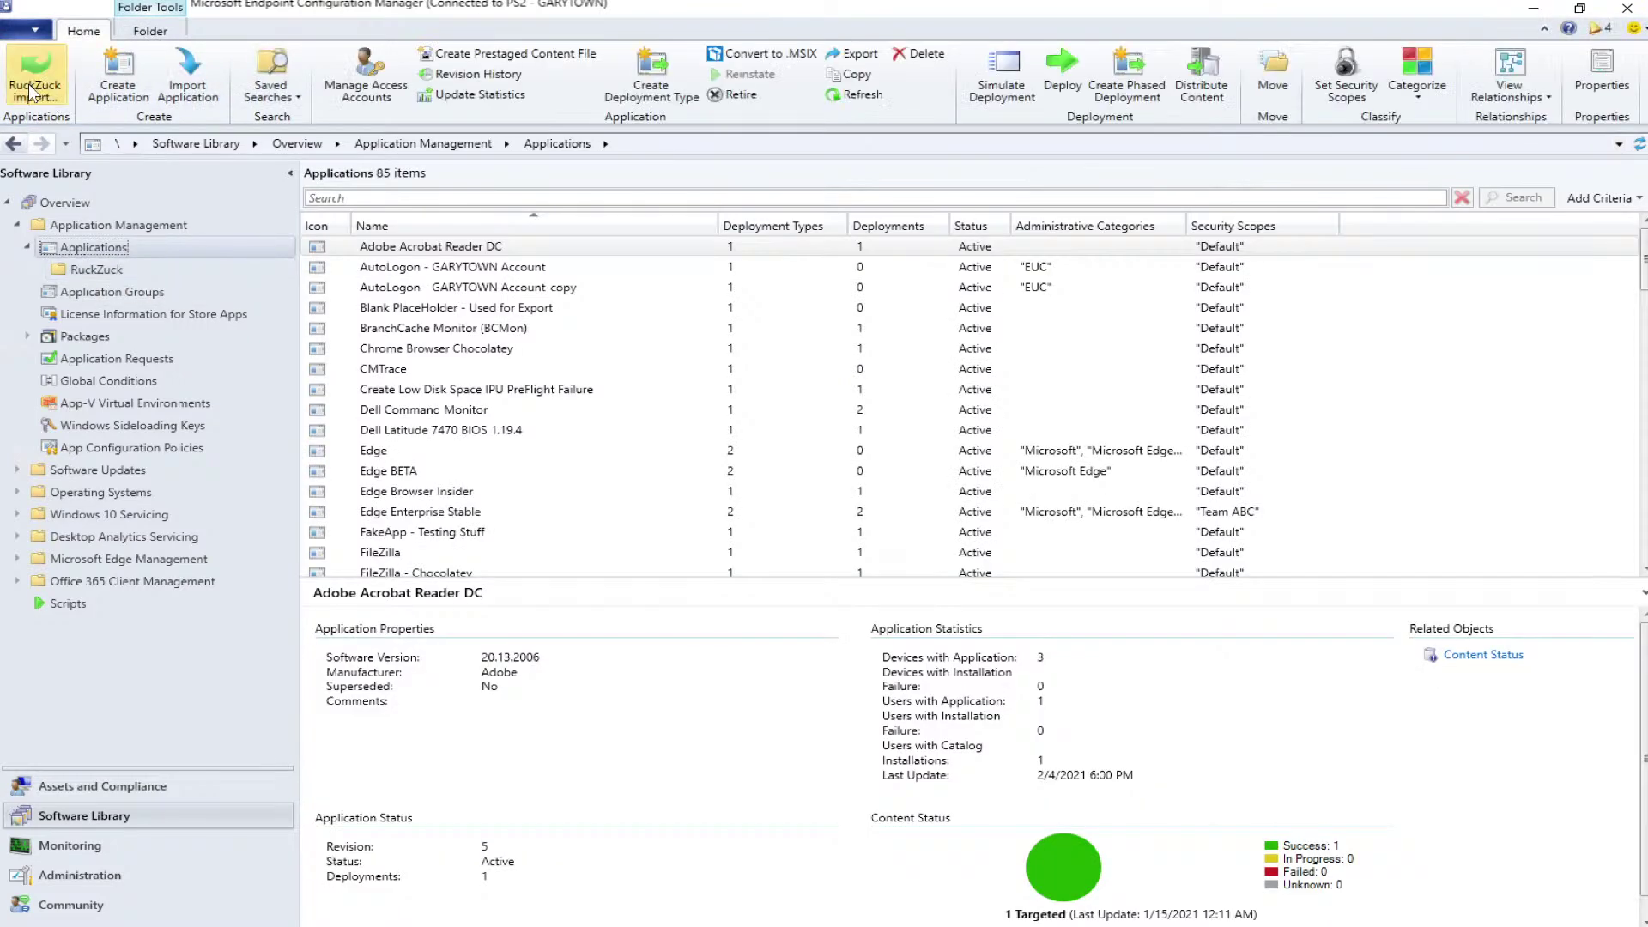
click(38, 77)
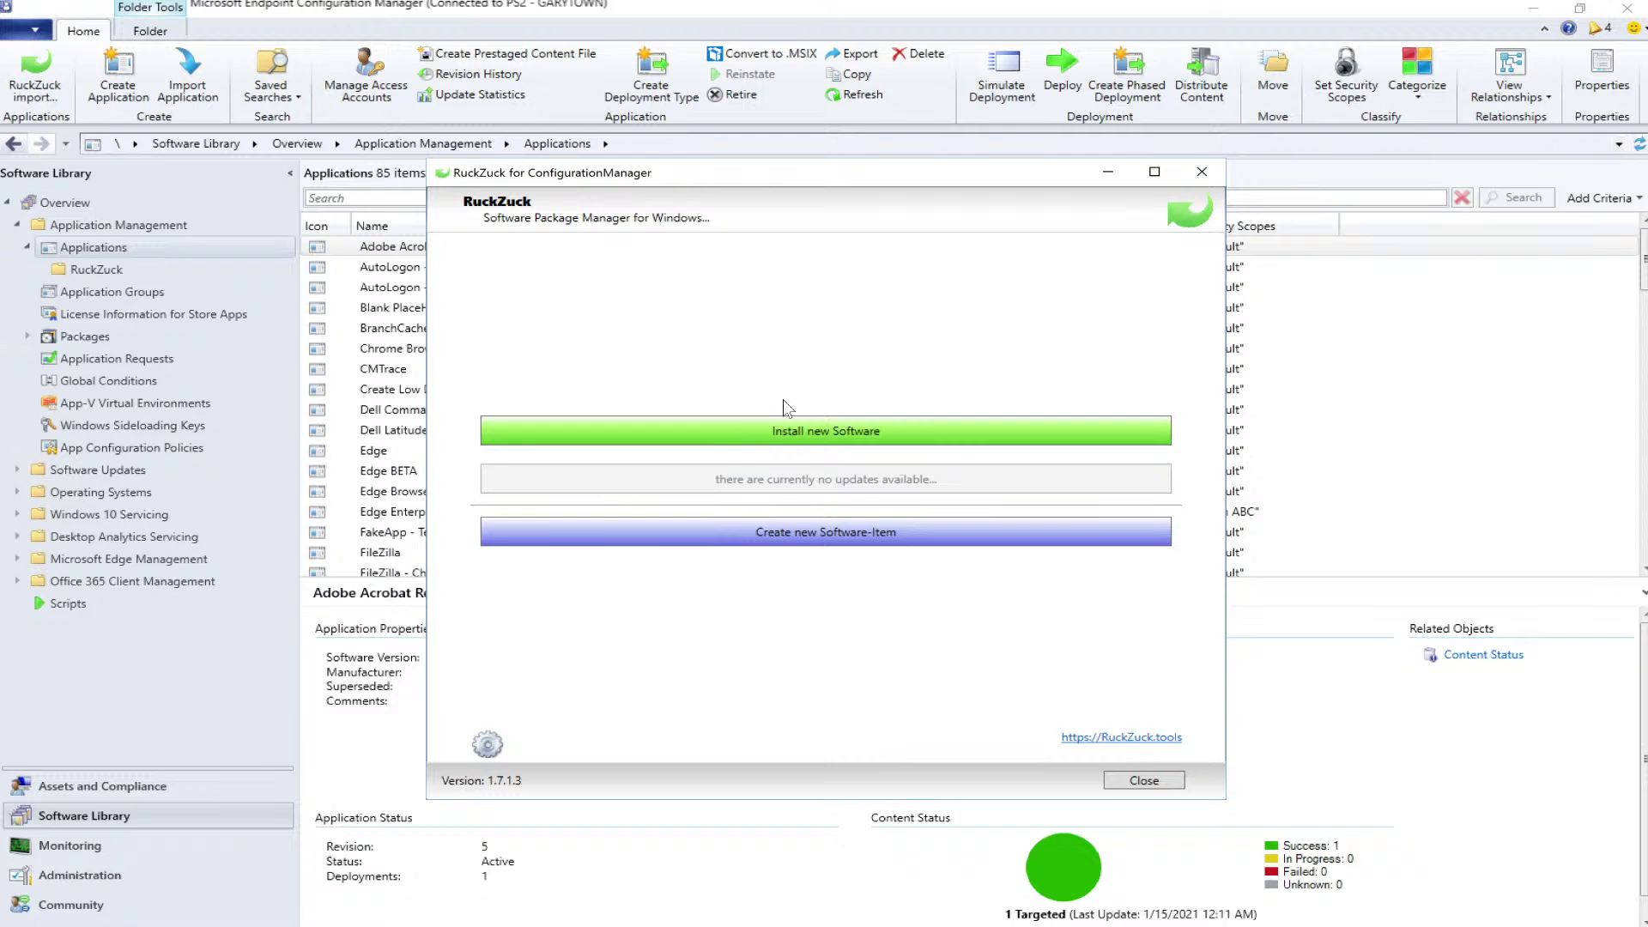
click(812, 434)
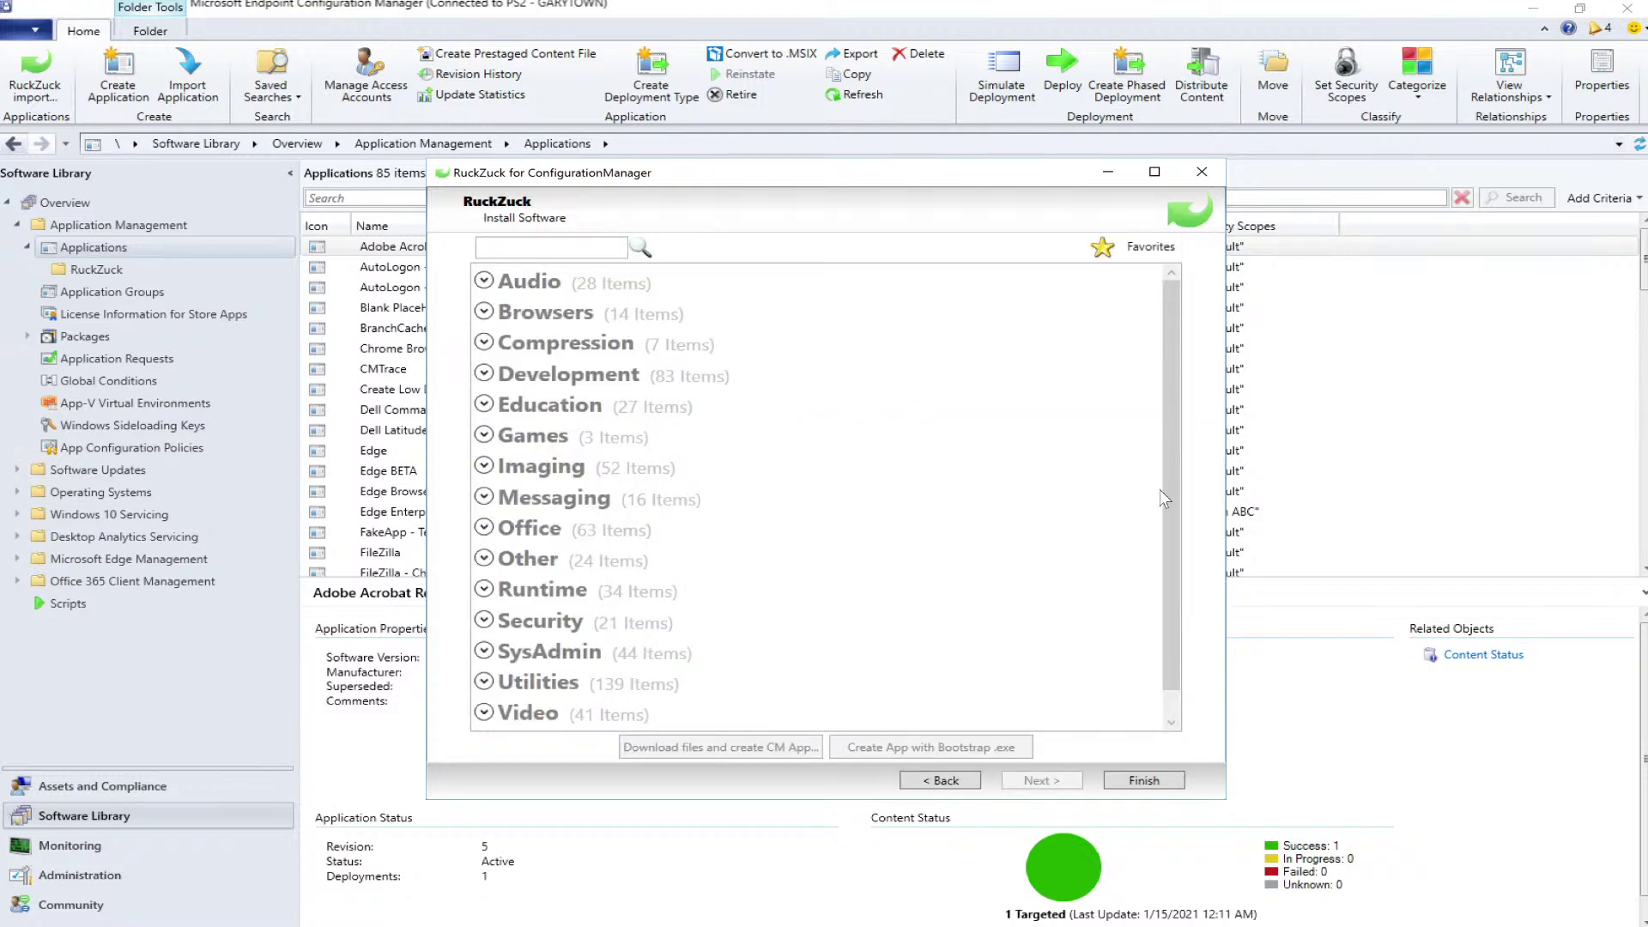
Download SCCMCliCtr from the SysAdmin category and create it as a Configuration Manager application, closing the installation queue when done
click(484, 652)
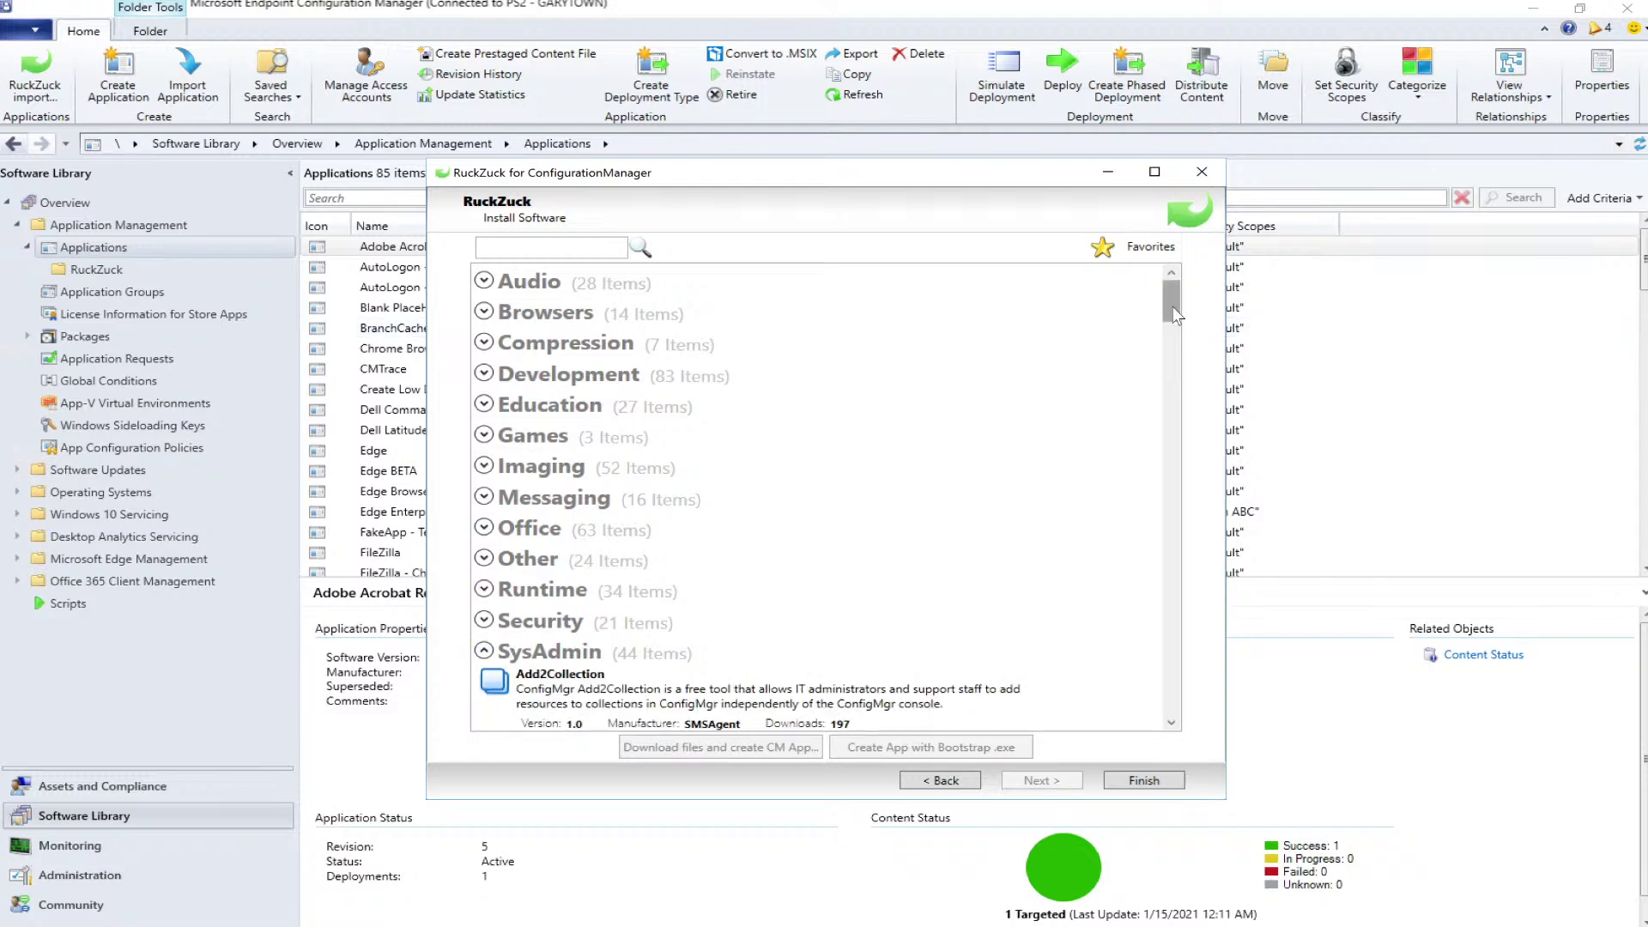
drag(1174, 315, 1177, 560)
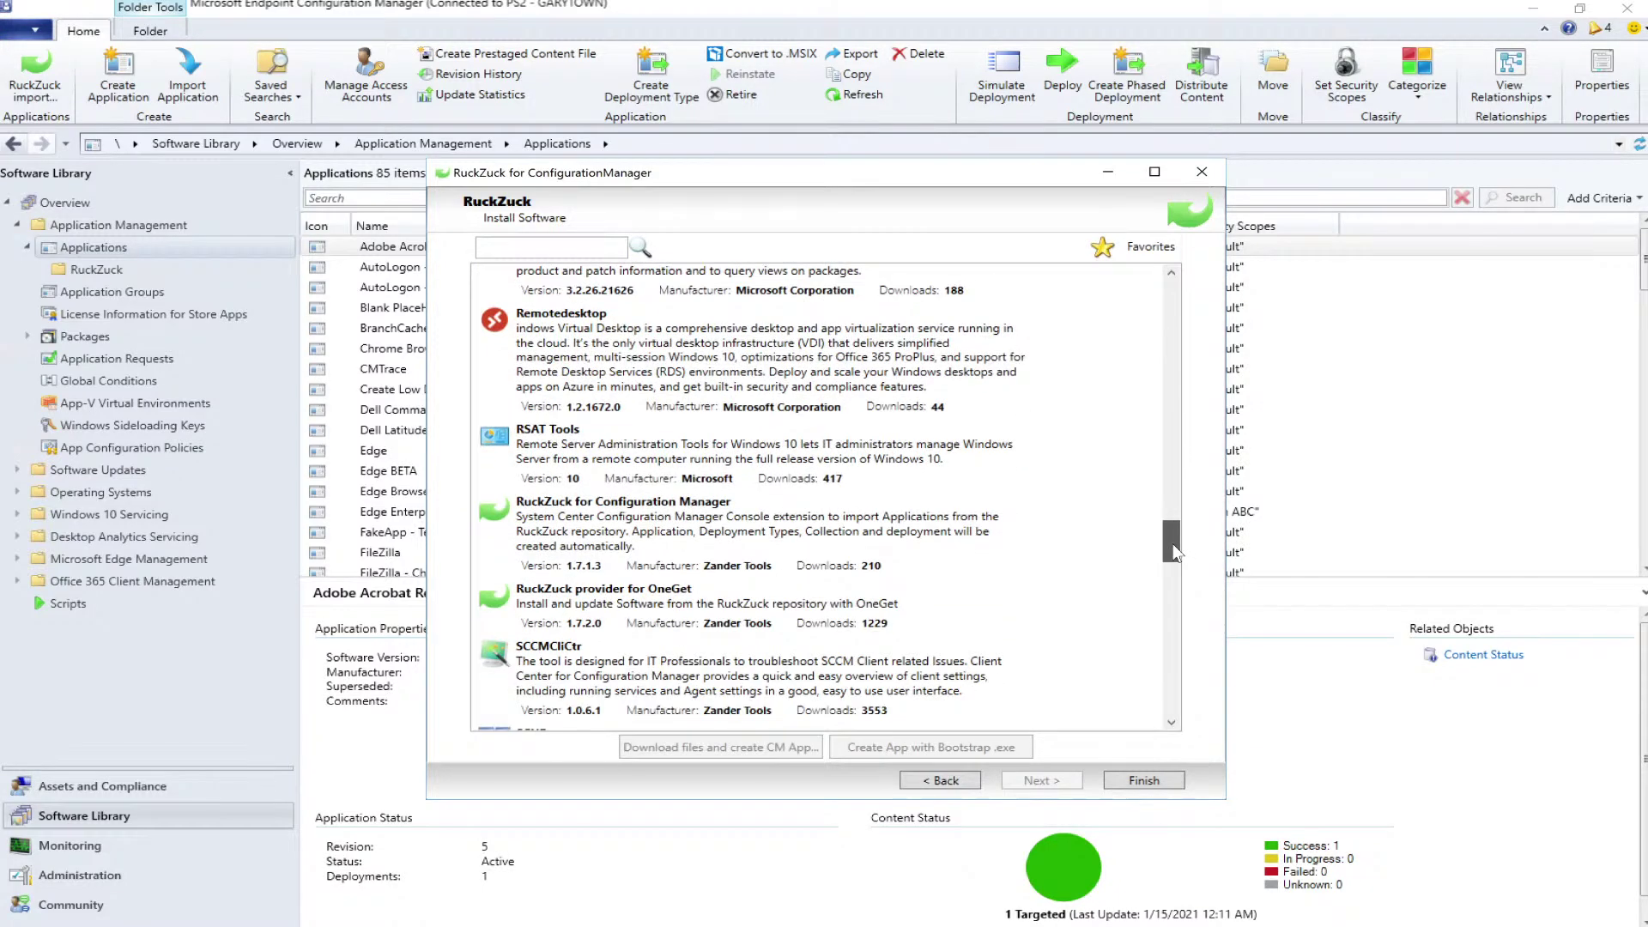
click(544, 686)
drag(1169, 539, 1170, 545)
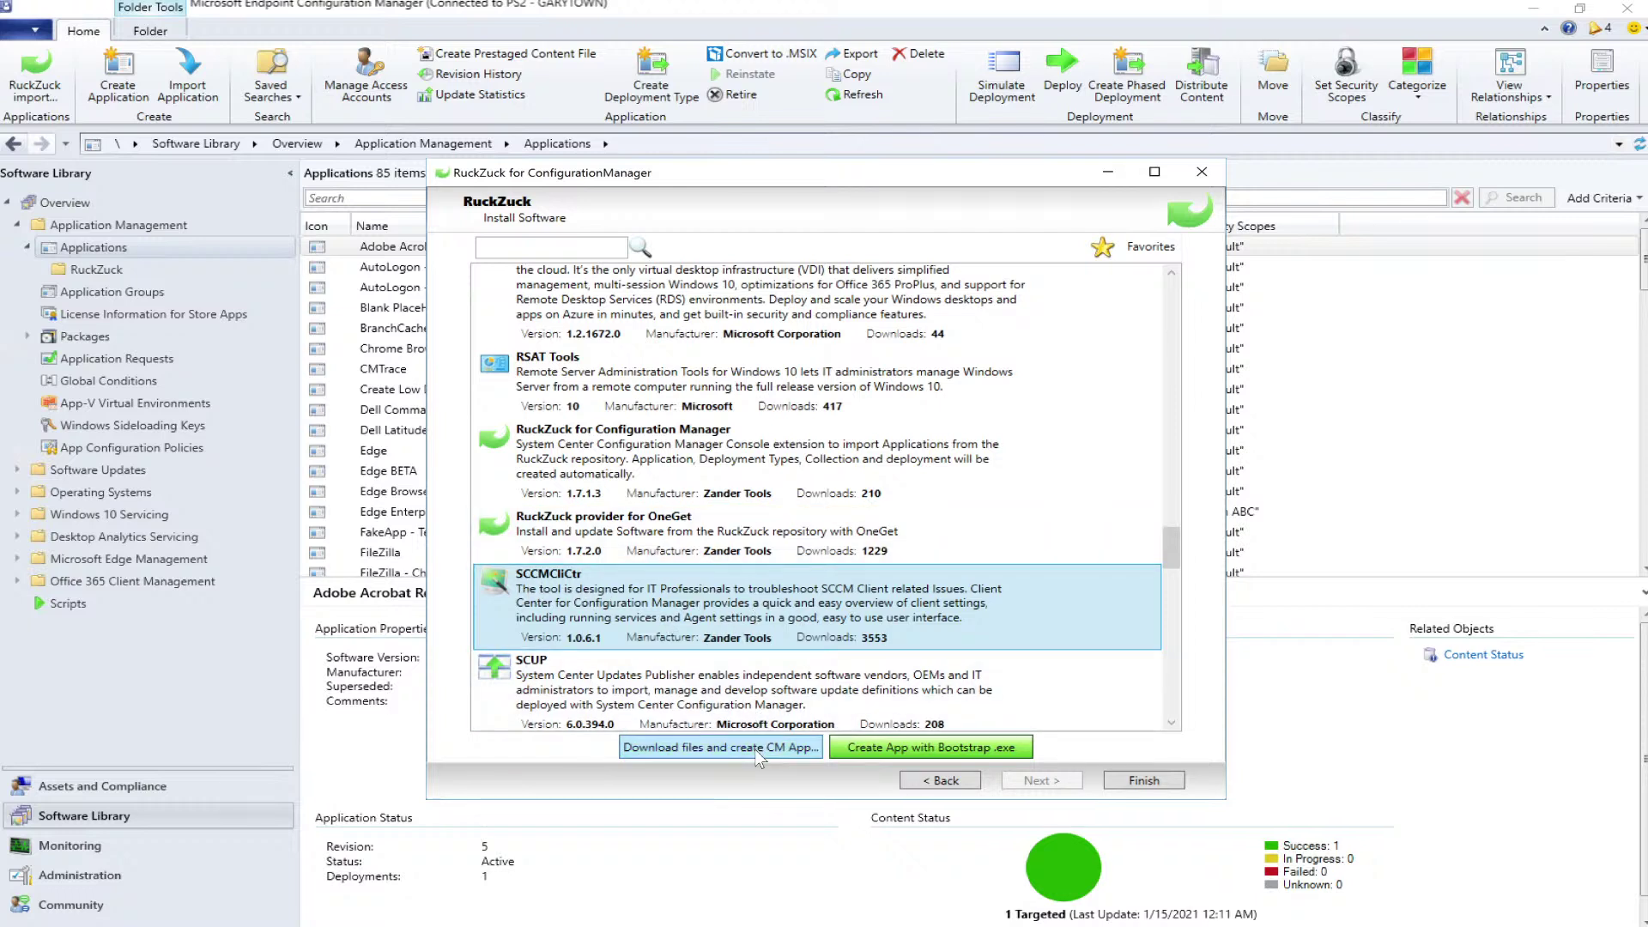
click(716, 749)
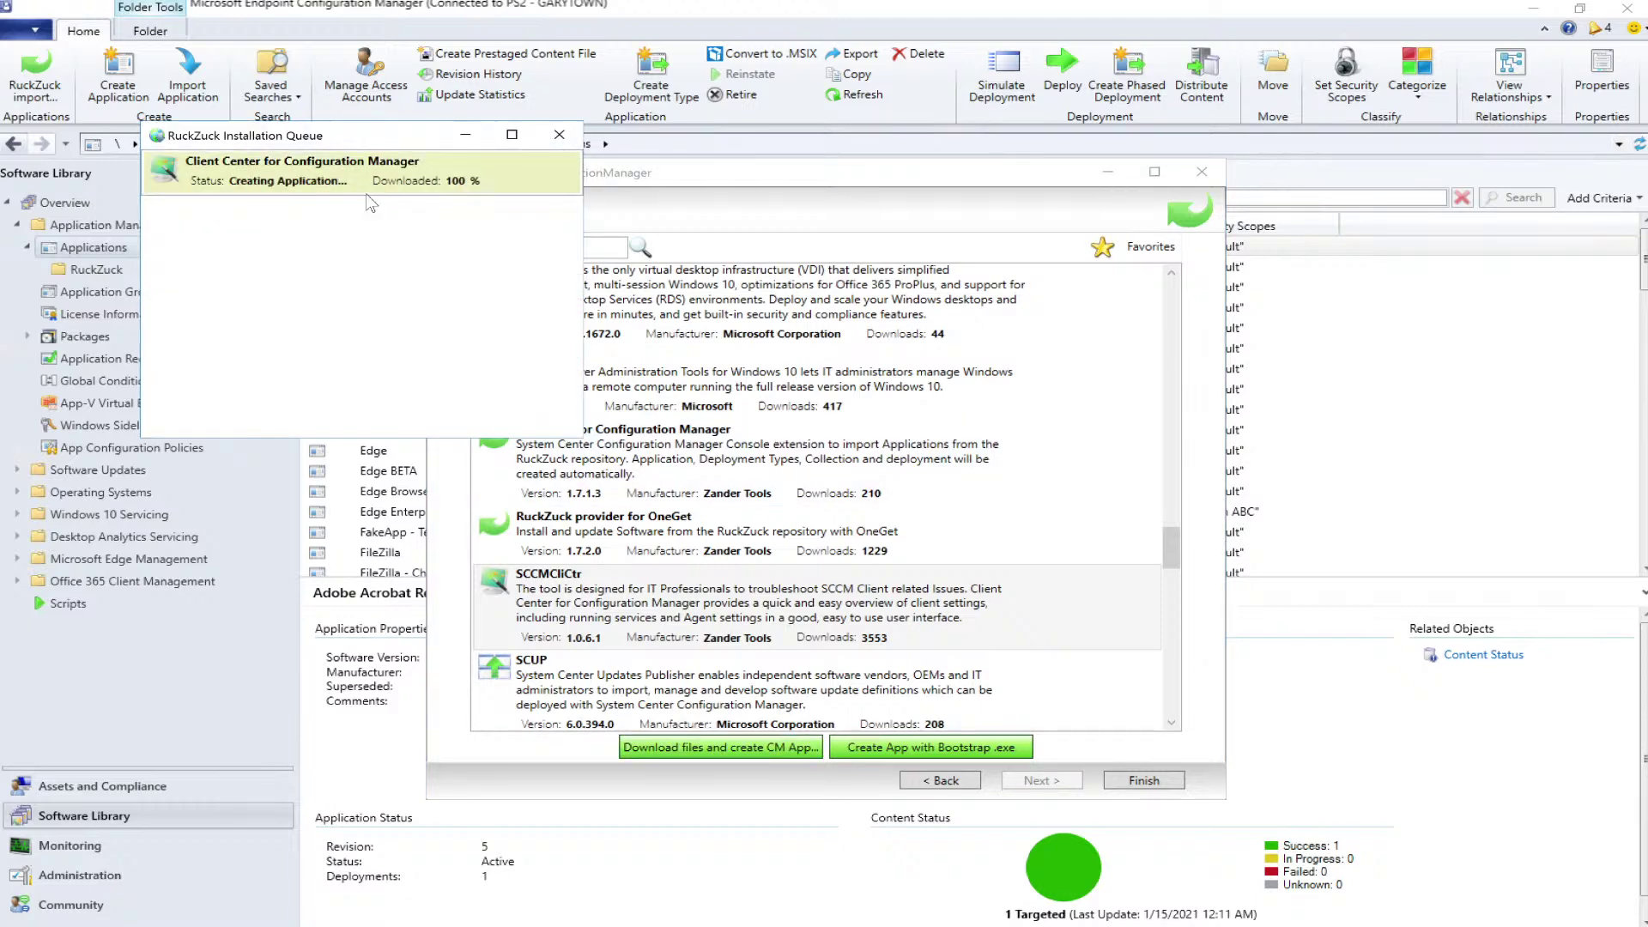
drag(342, 136, 476, 198)
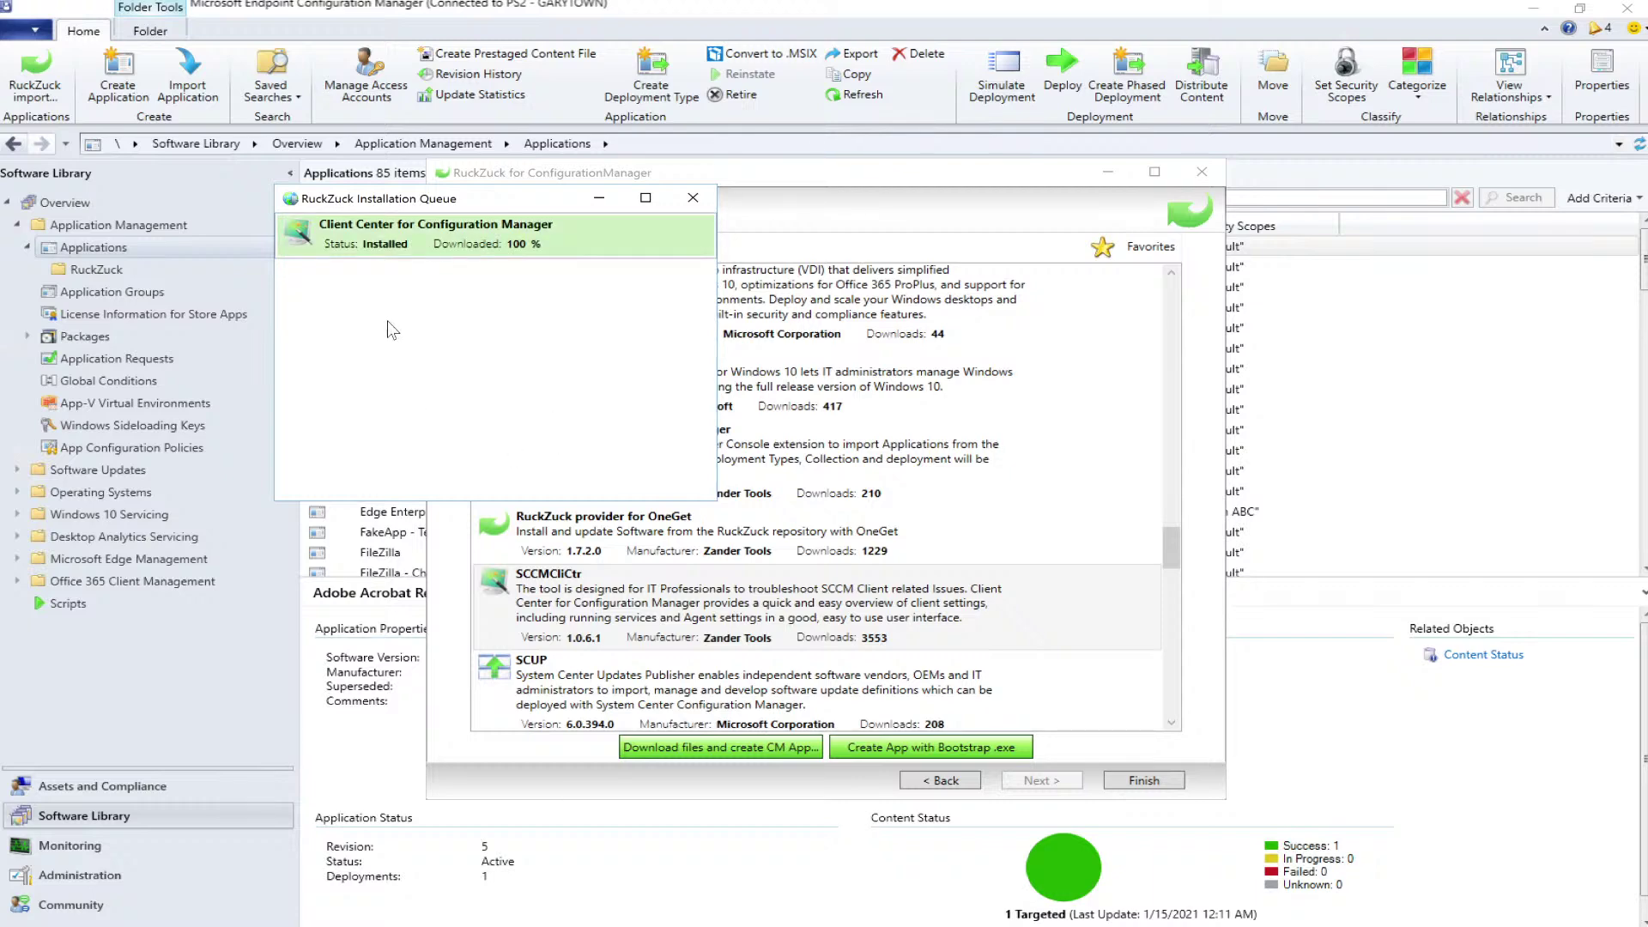
click(692, 198)
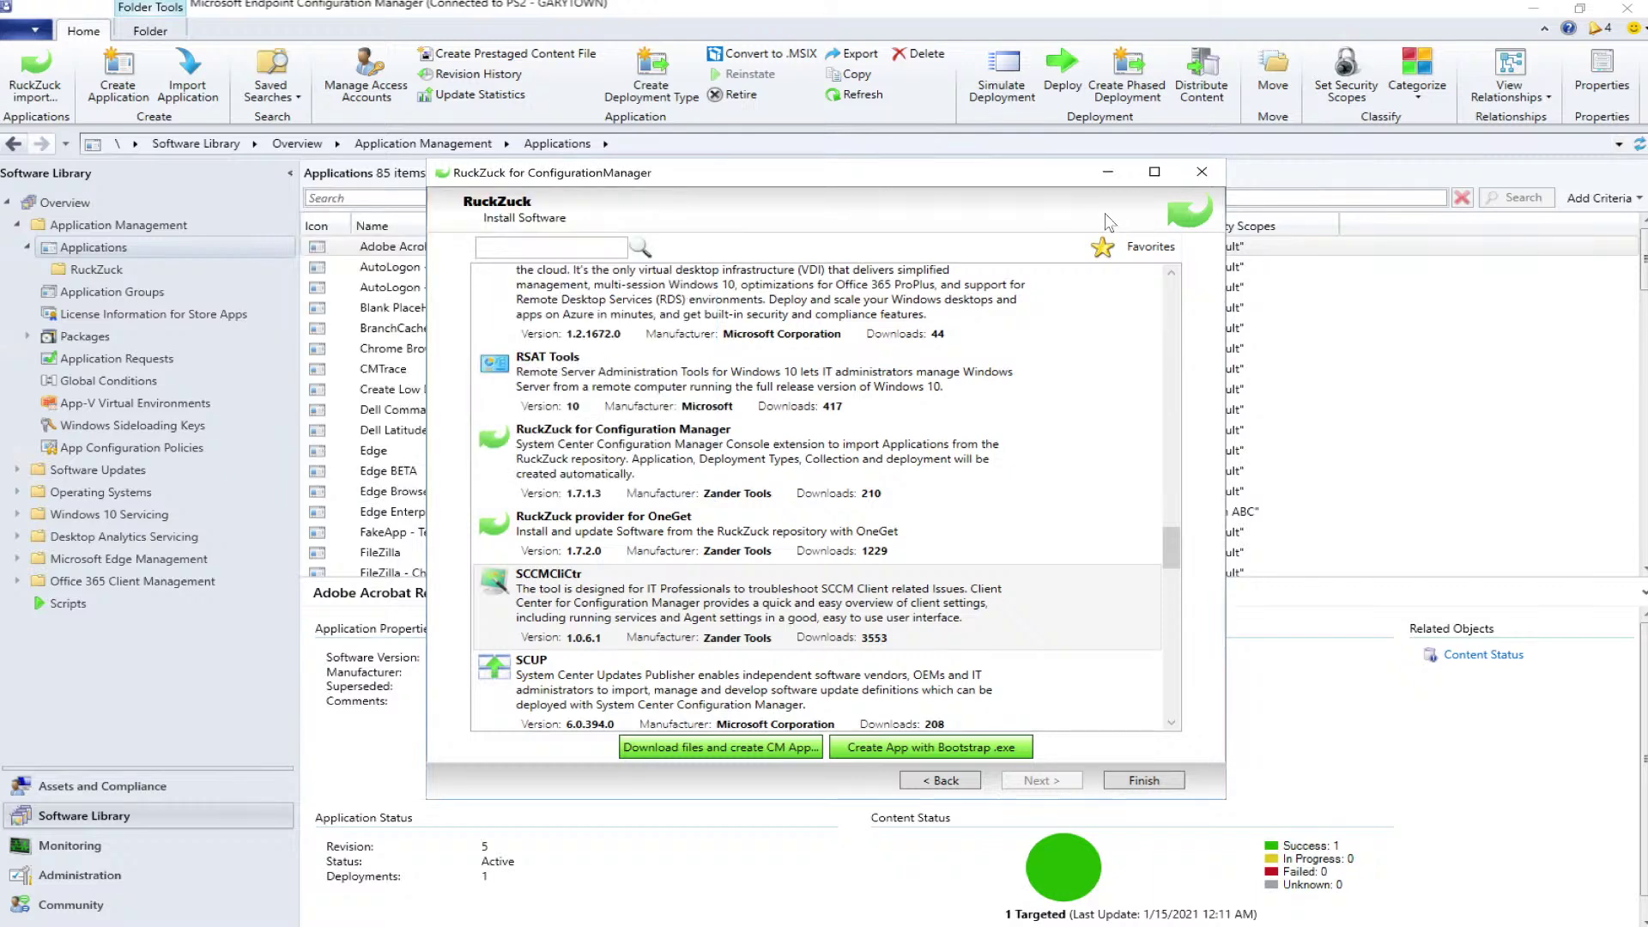
Collapse the SysAdmin category, look through the Compression category's packages, and collapse it again
drag(1174, 556, 1166, 261)
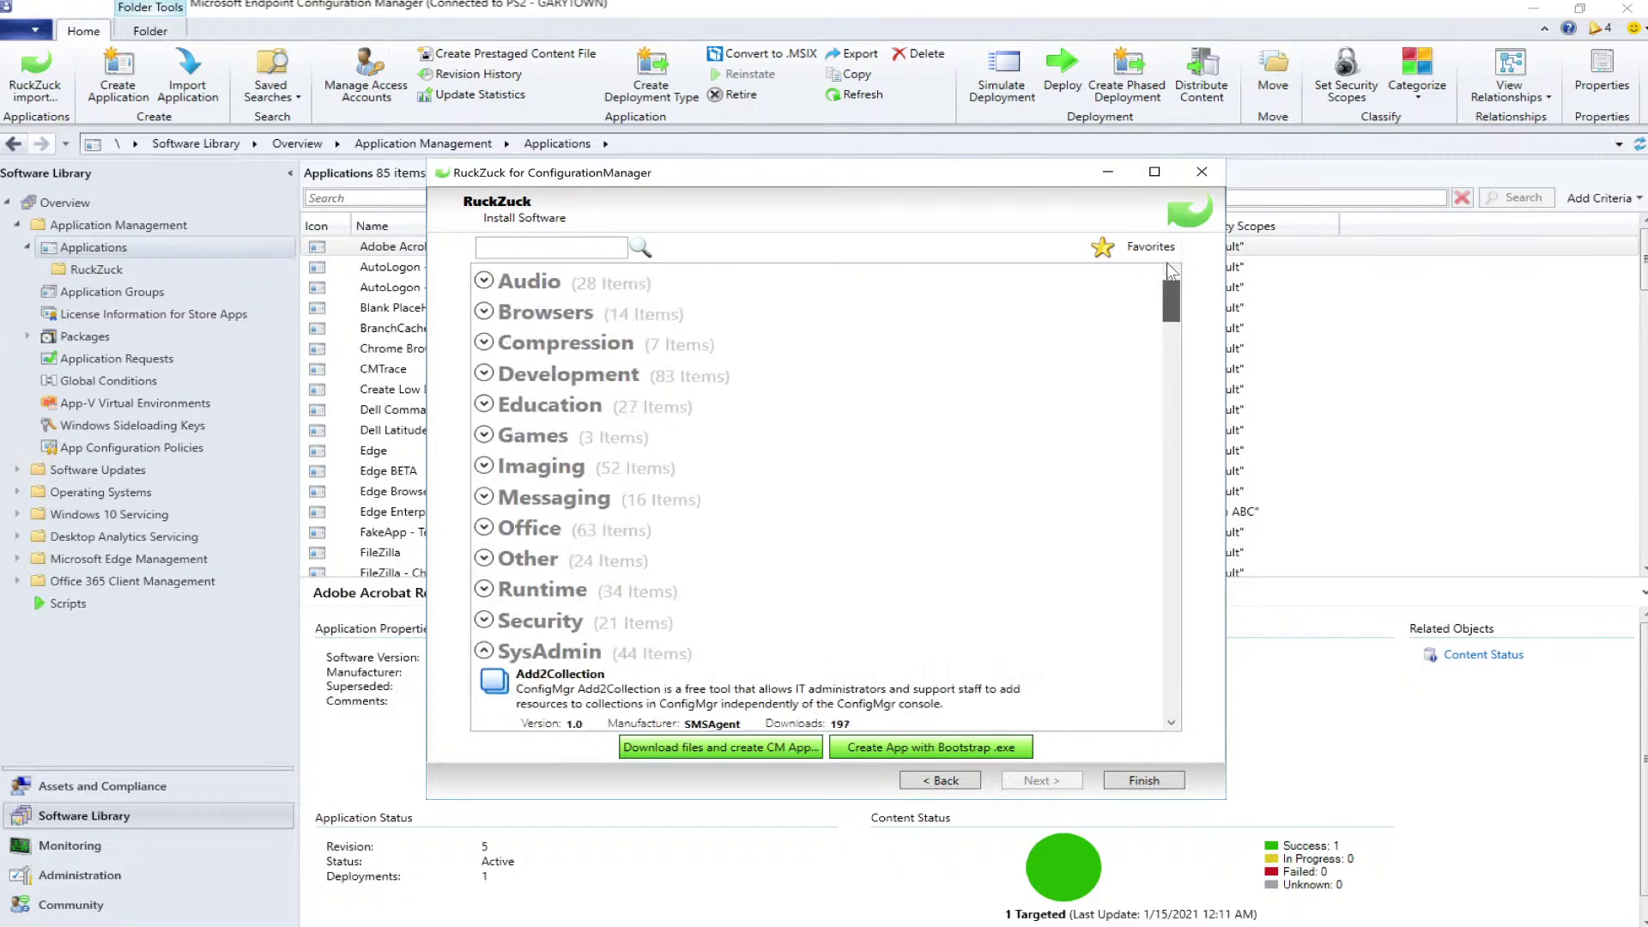
click(483, 652)
mouse_move(1167, 421)
mouse_down()
mouse_move(1167, 440)
mouse_move(1173, 416)
mouse_up()
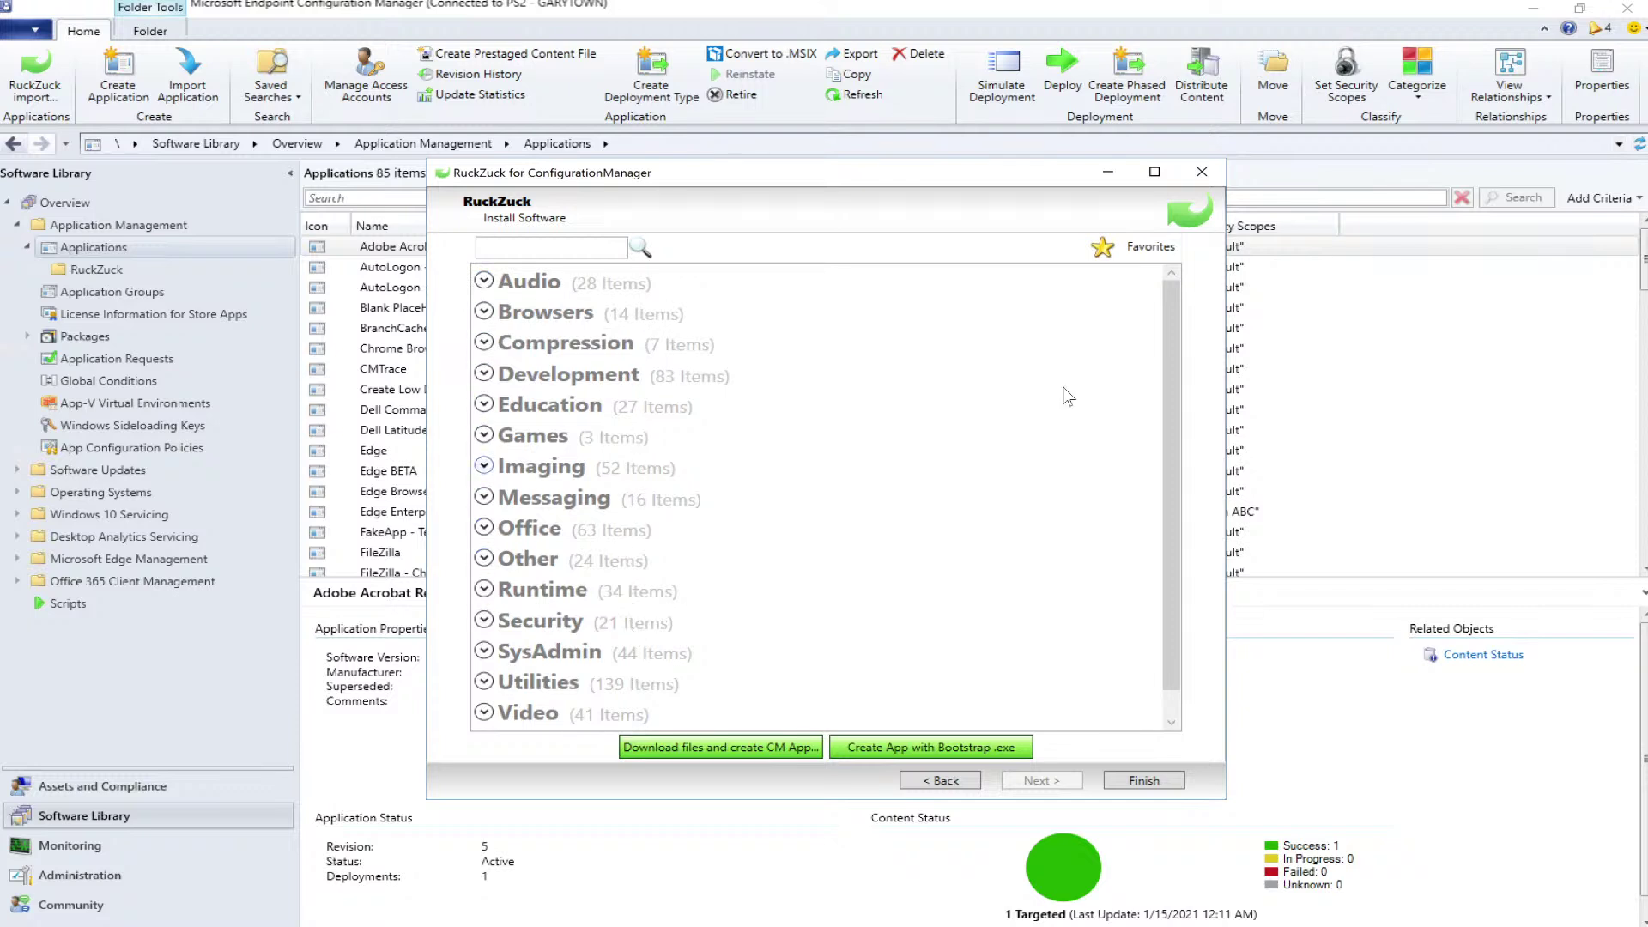
drag(1176, 353, 1166, 317)
click(485, 344)
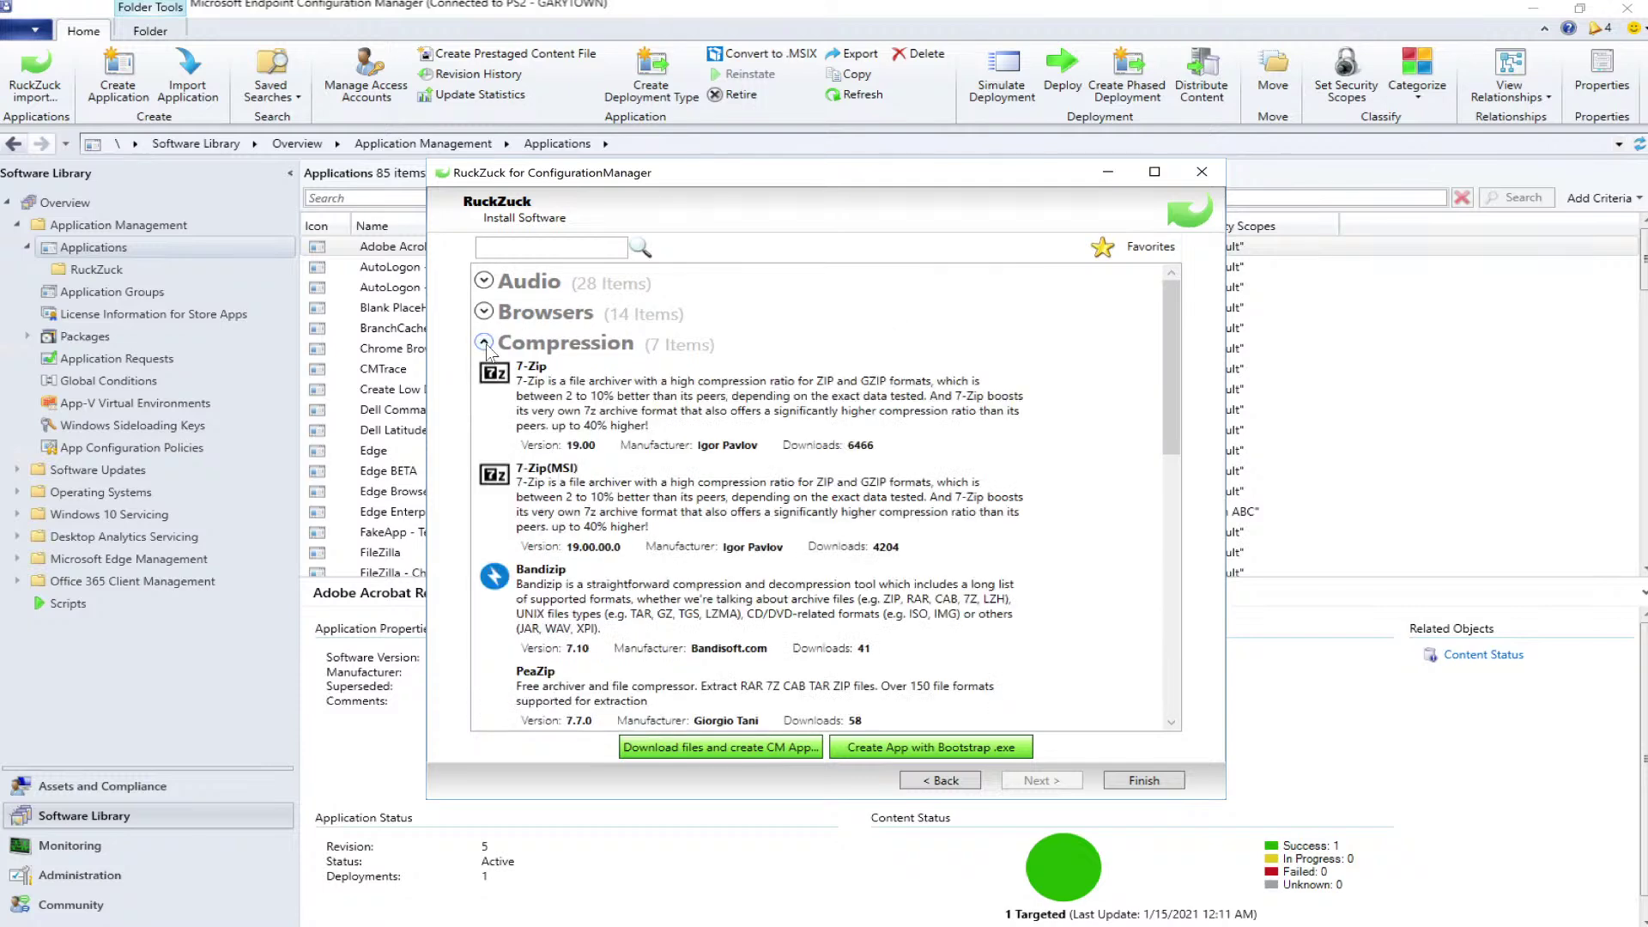
drag(1167, 333, 1172, 293)
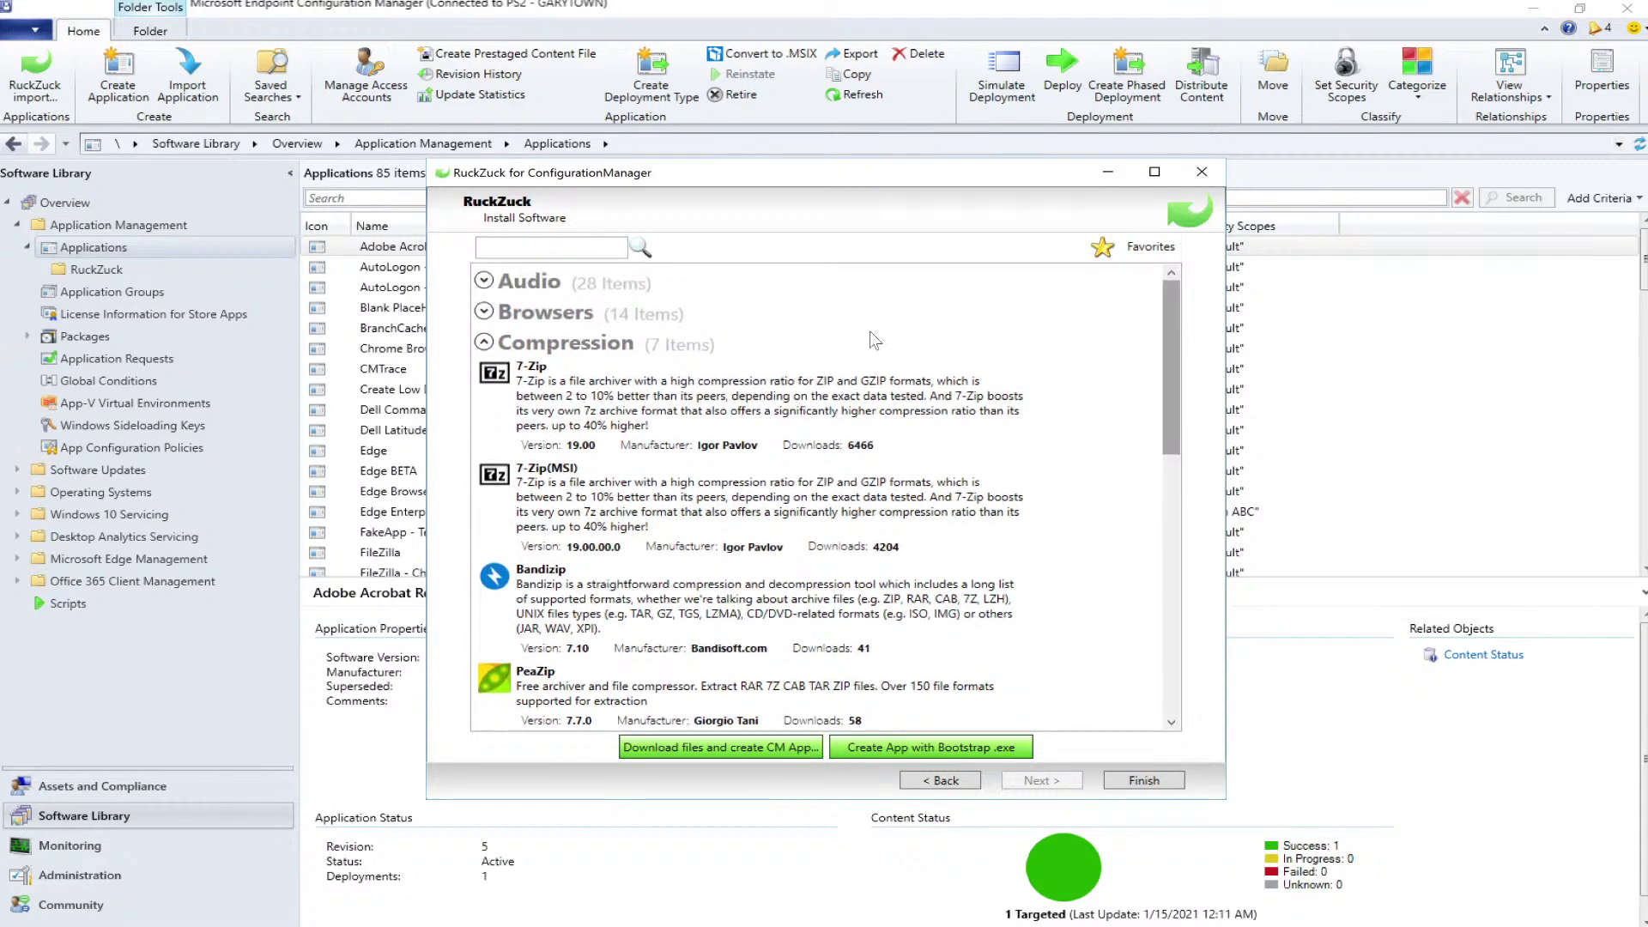
click(486, 344)
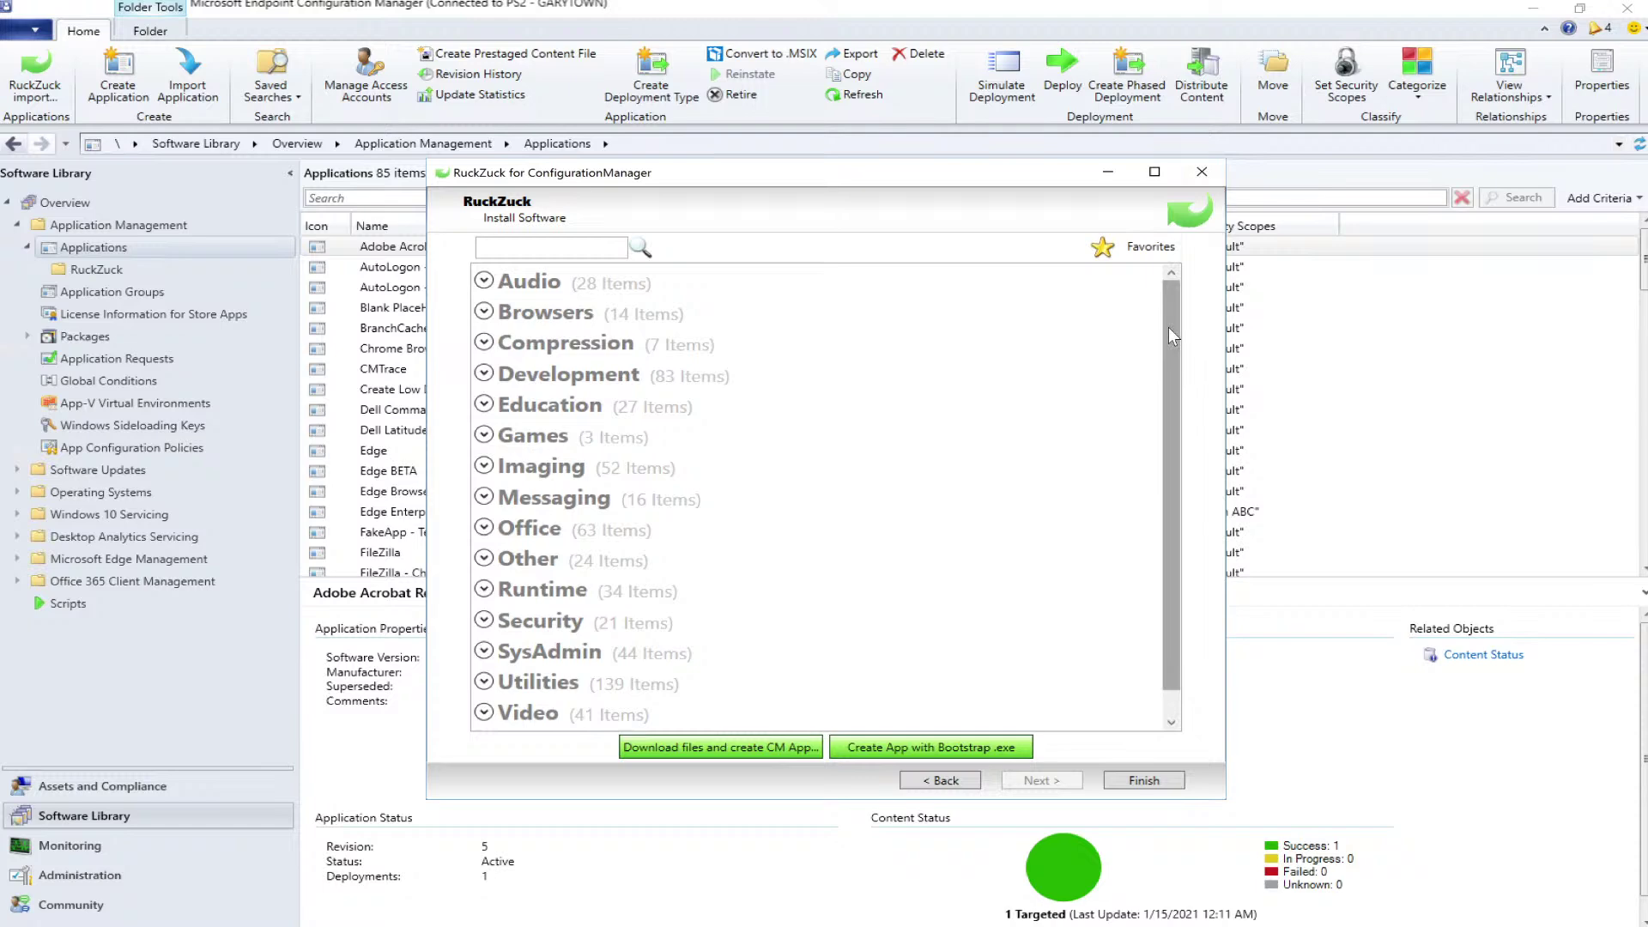
Close the RuckZuck import window and select Client Center for Configuration Manager 1.0.6.1 in the RuckZuck applications folder, enlarging its details area
click(1201, 171)
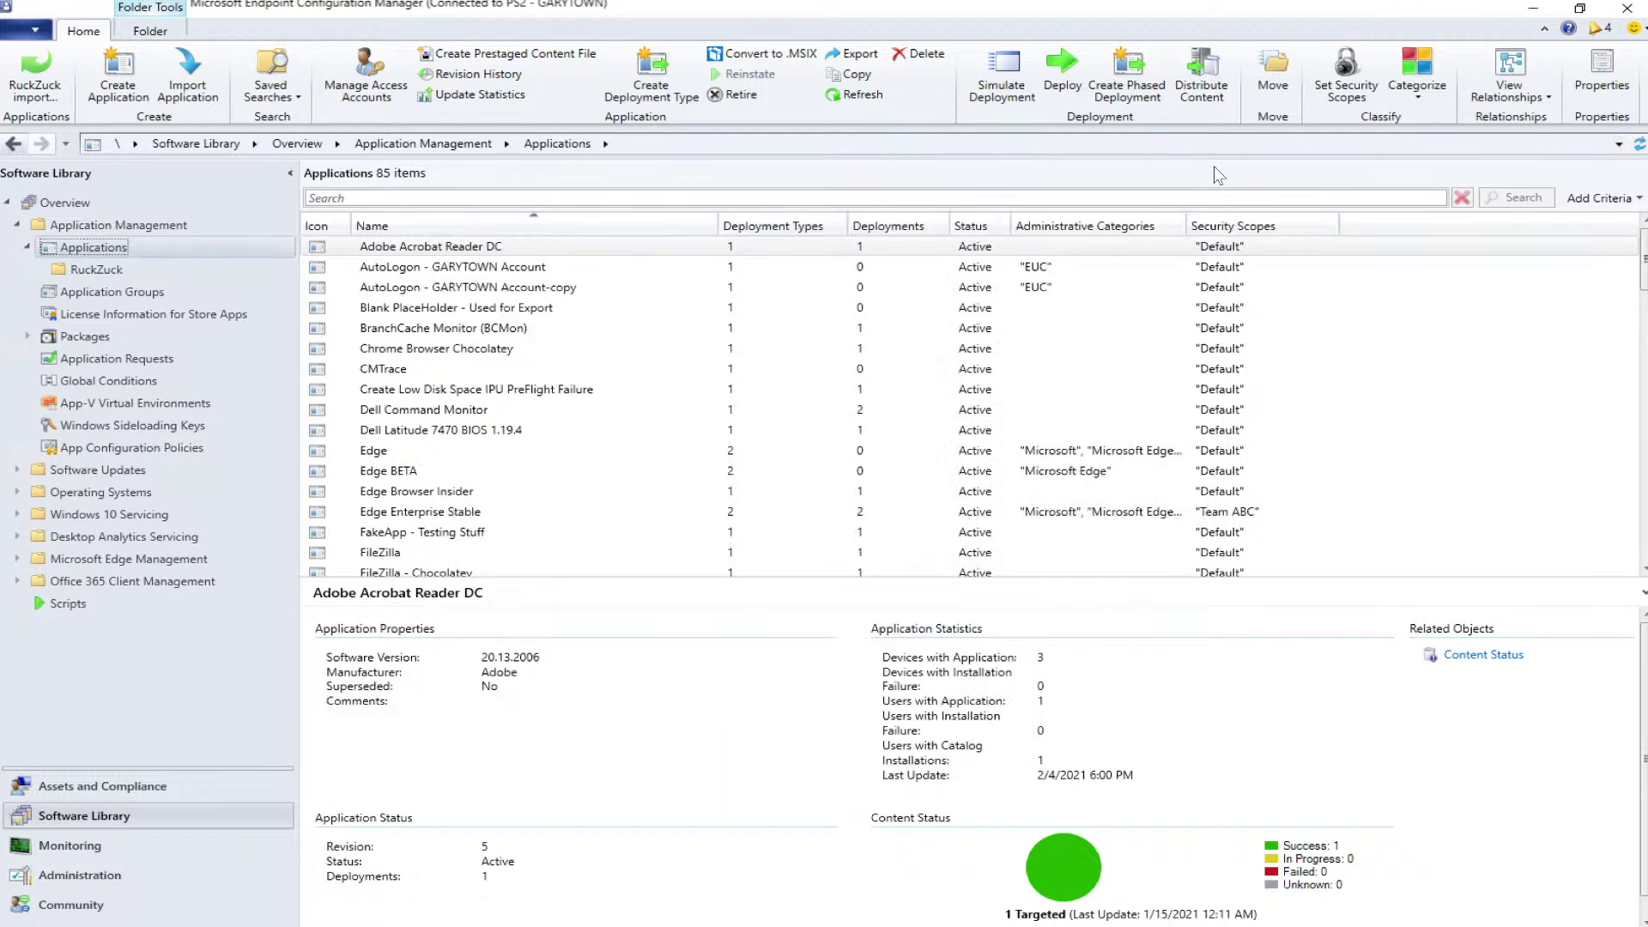
click(88, 271)
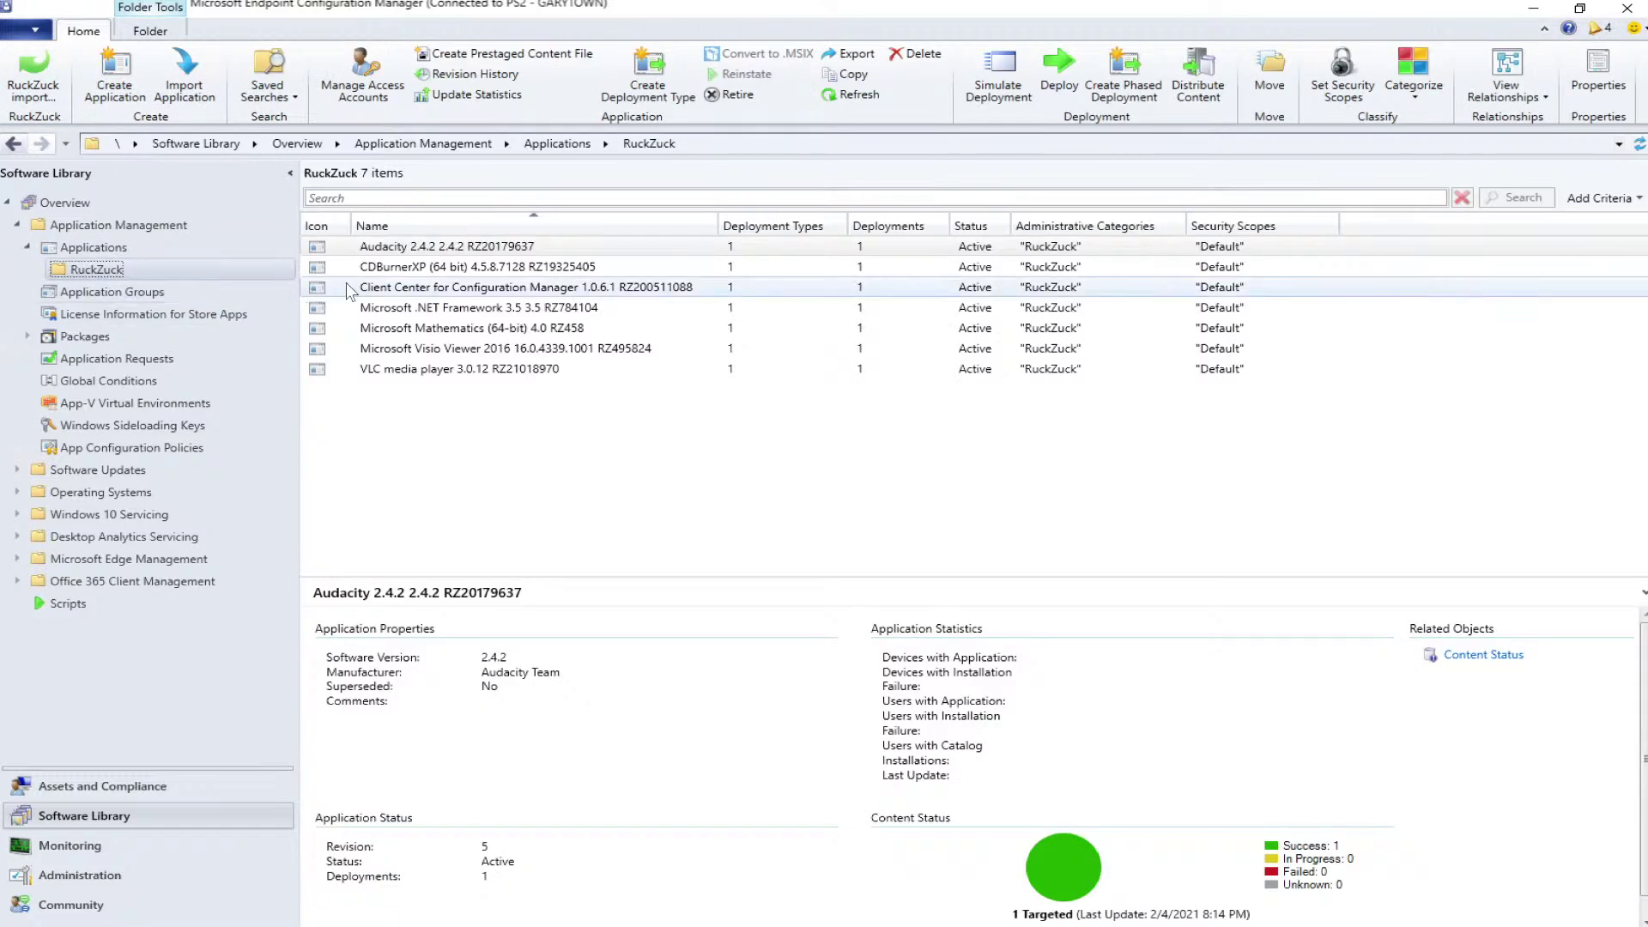
click(397, 288)
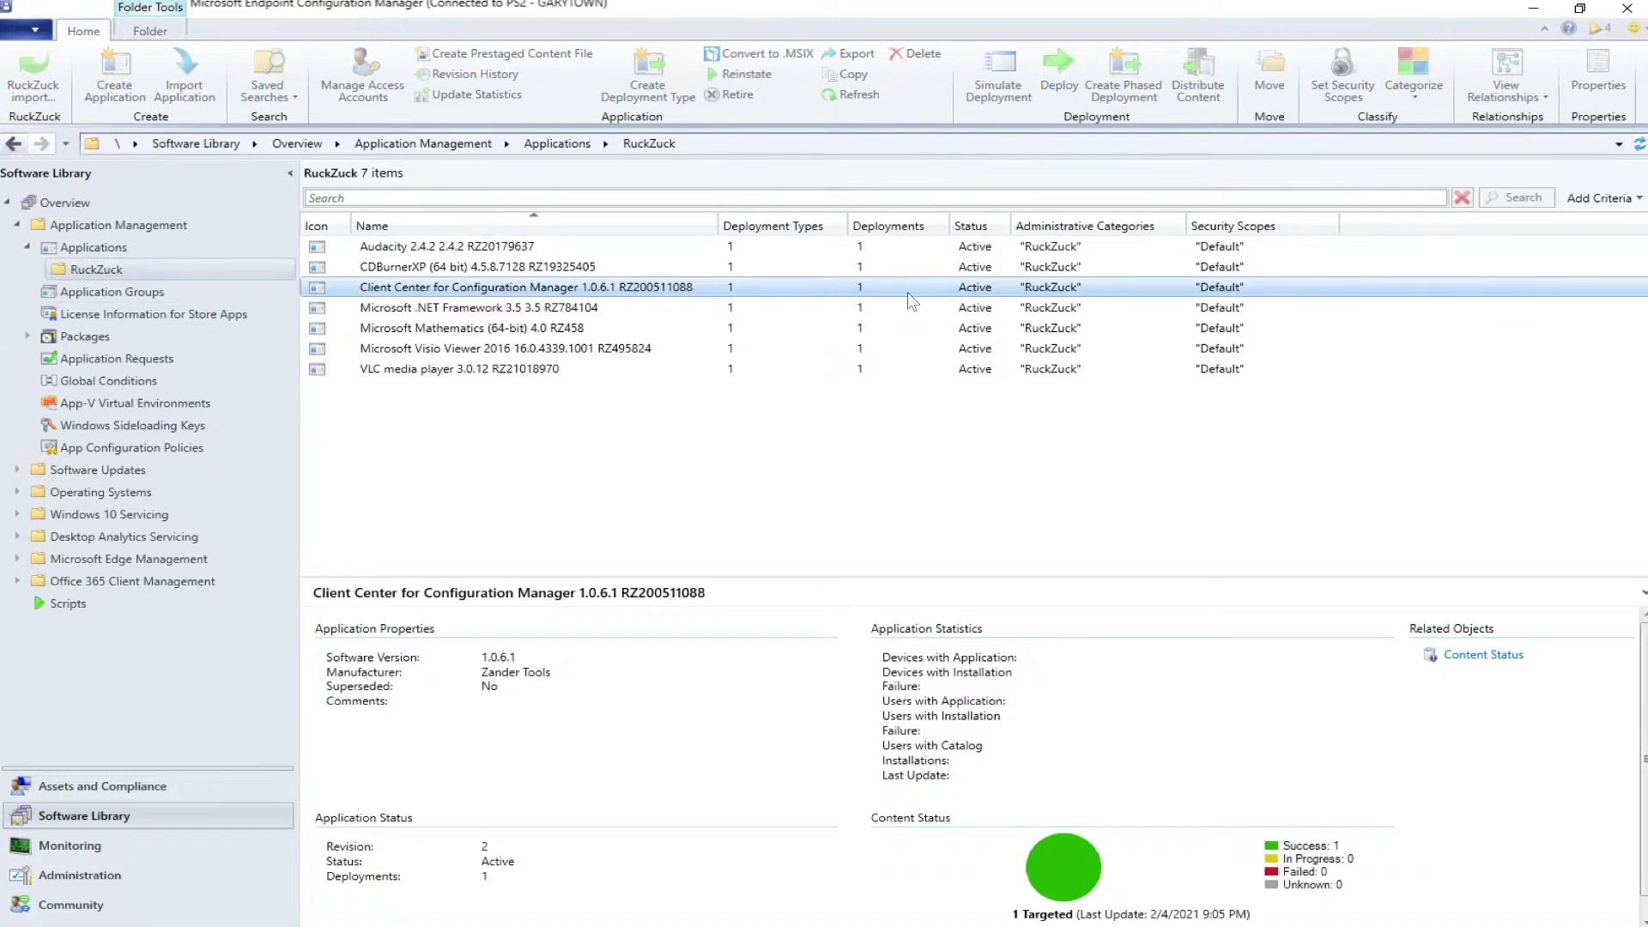
drag(829, 577, 804, 452)
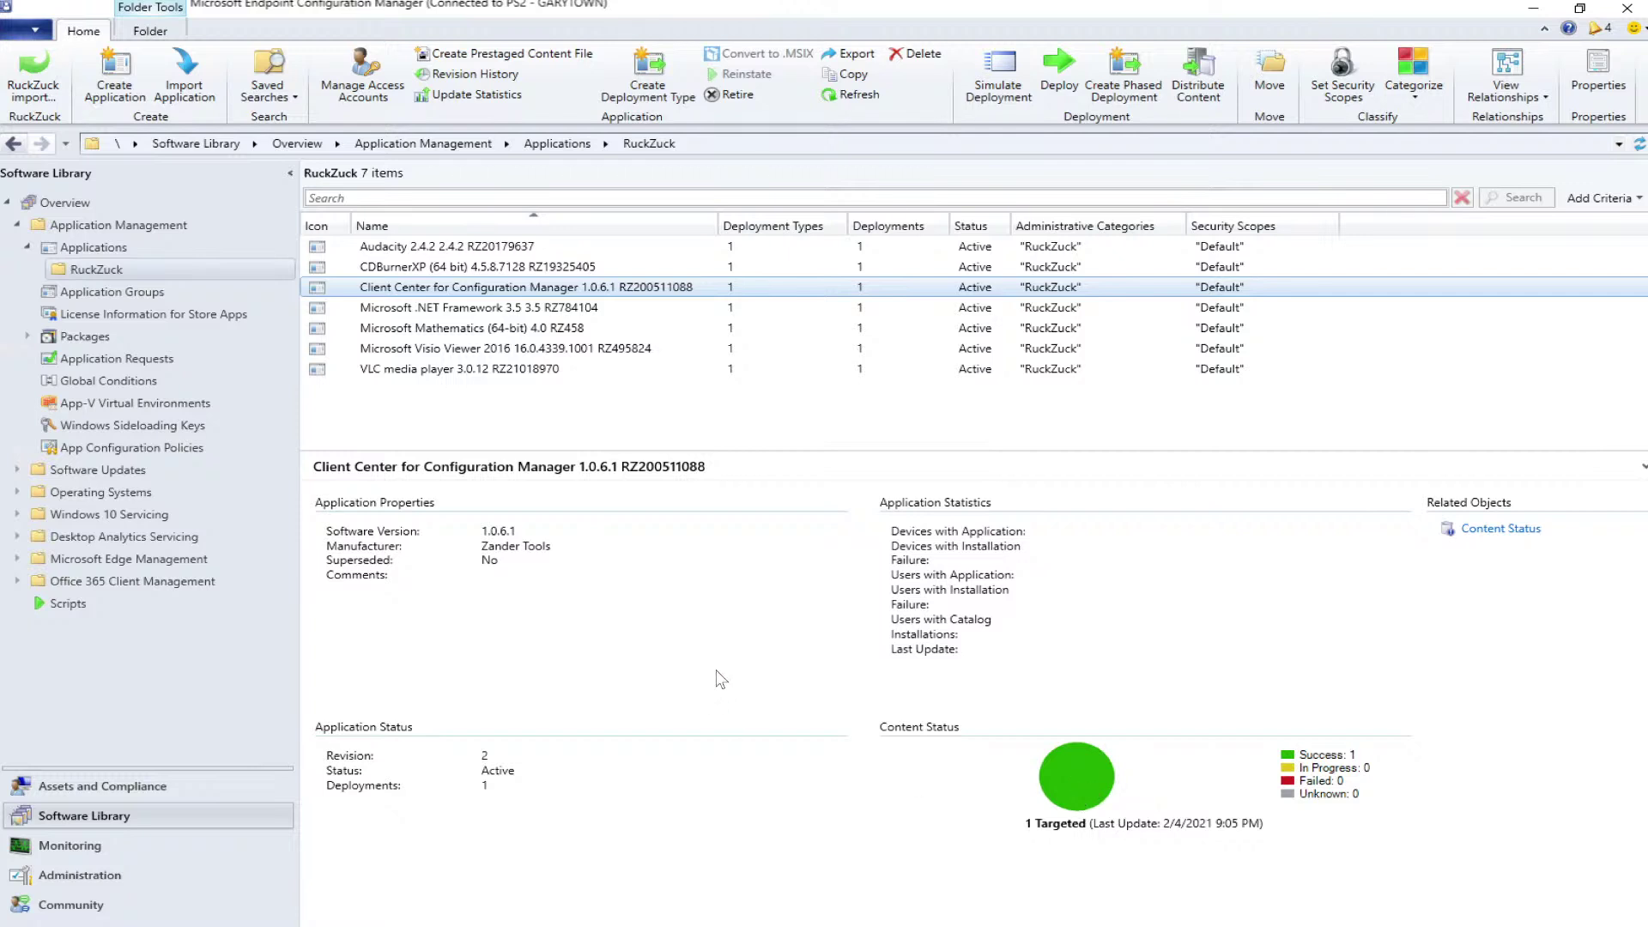
In the Client Center application's properties, allow installation from the Install Application task sequence action without being deployed
right_click(558, 292)
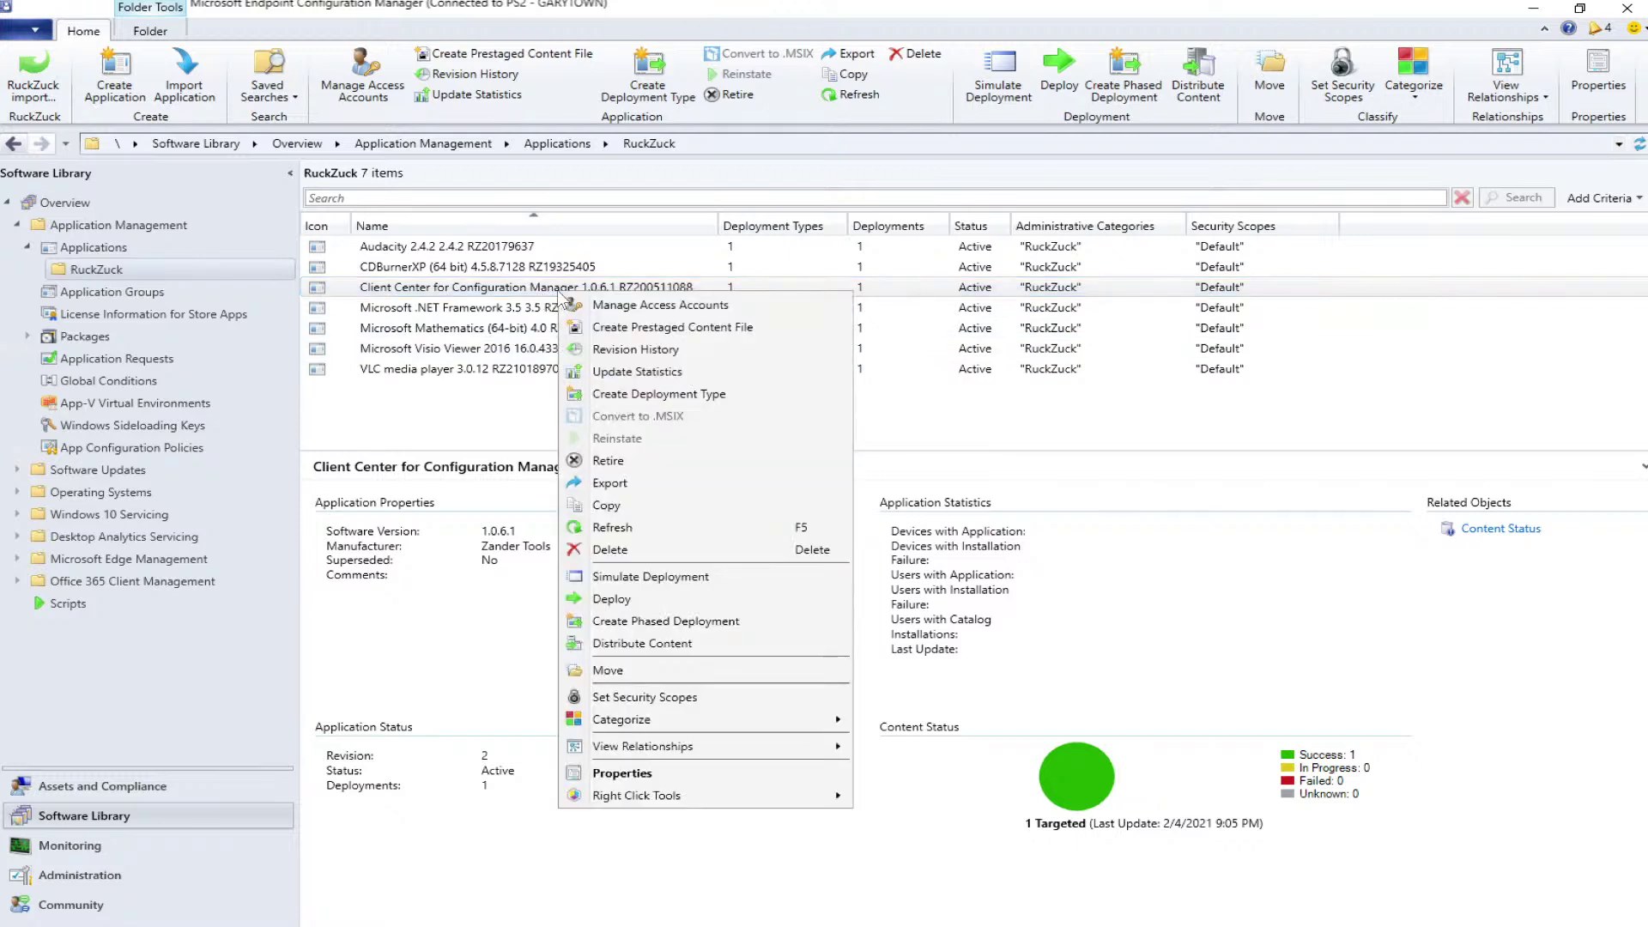
click(708, 778)
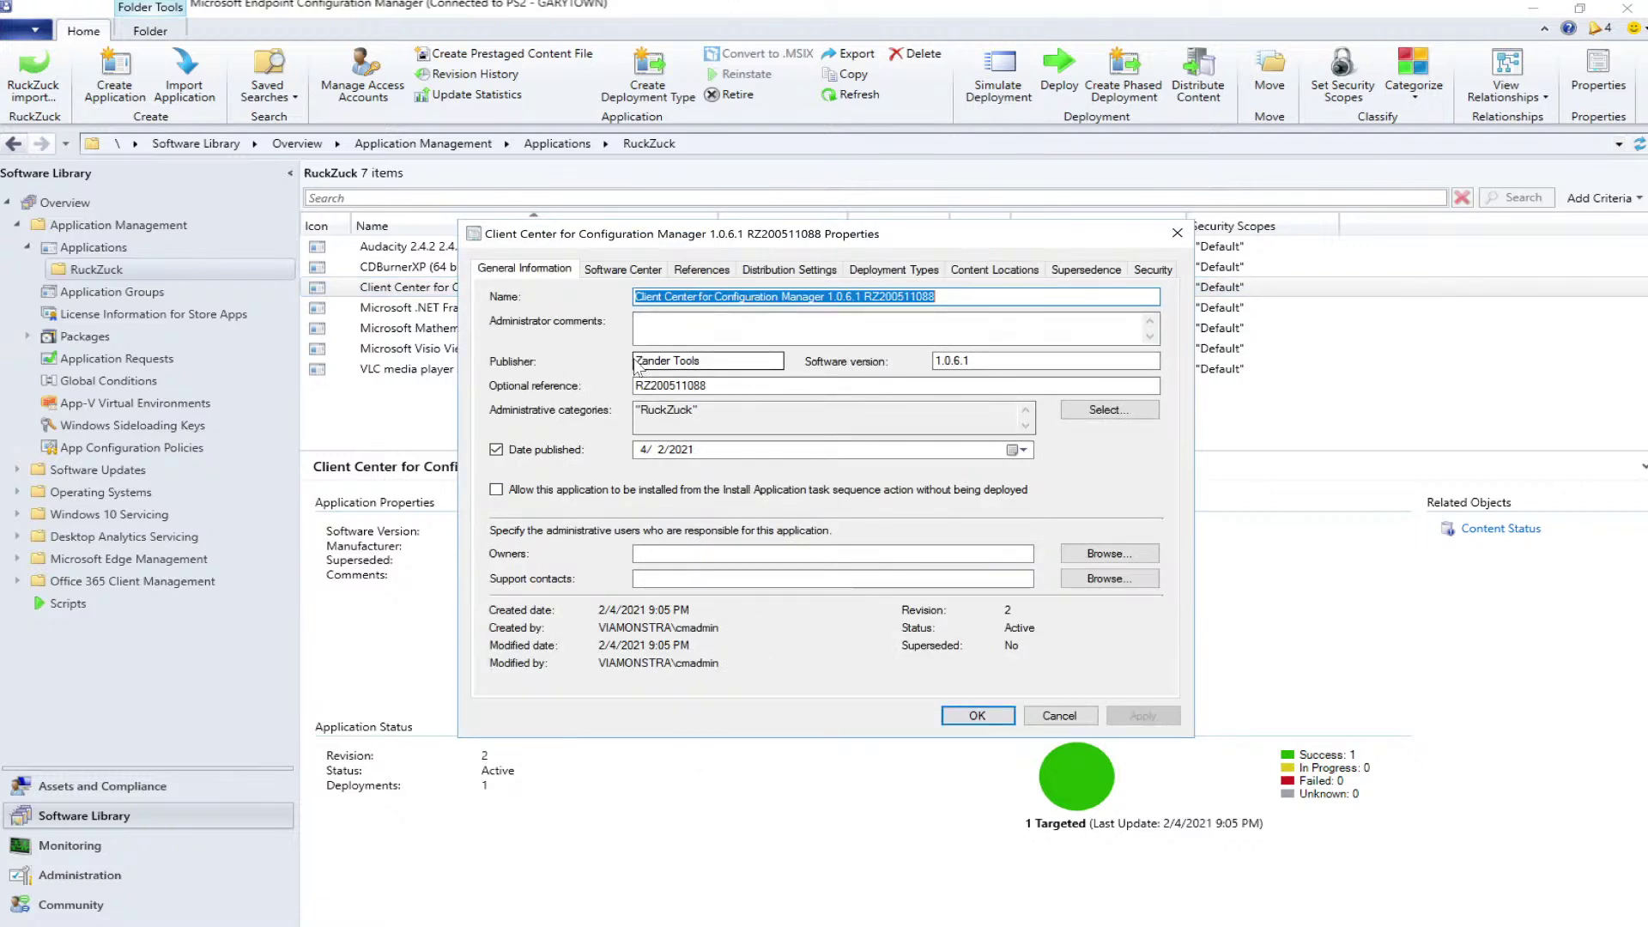
drag(721, 359, 625, 366)
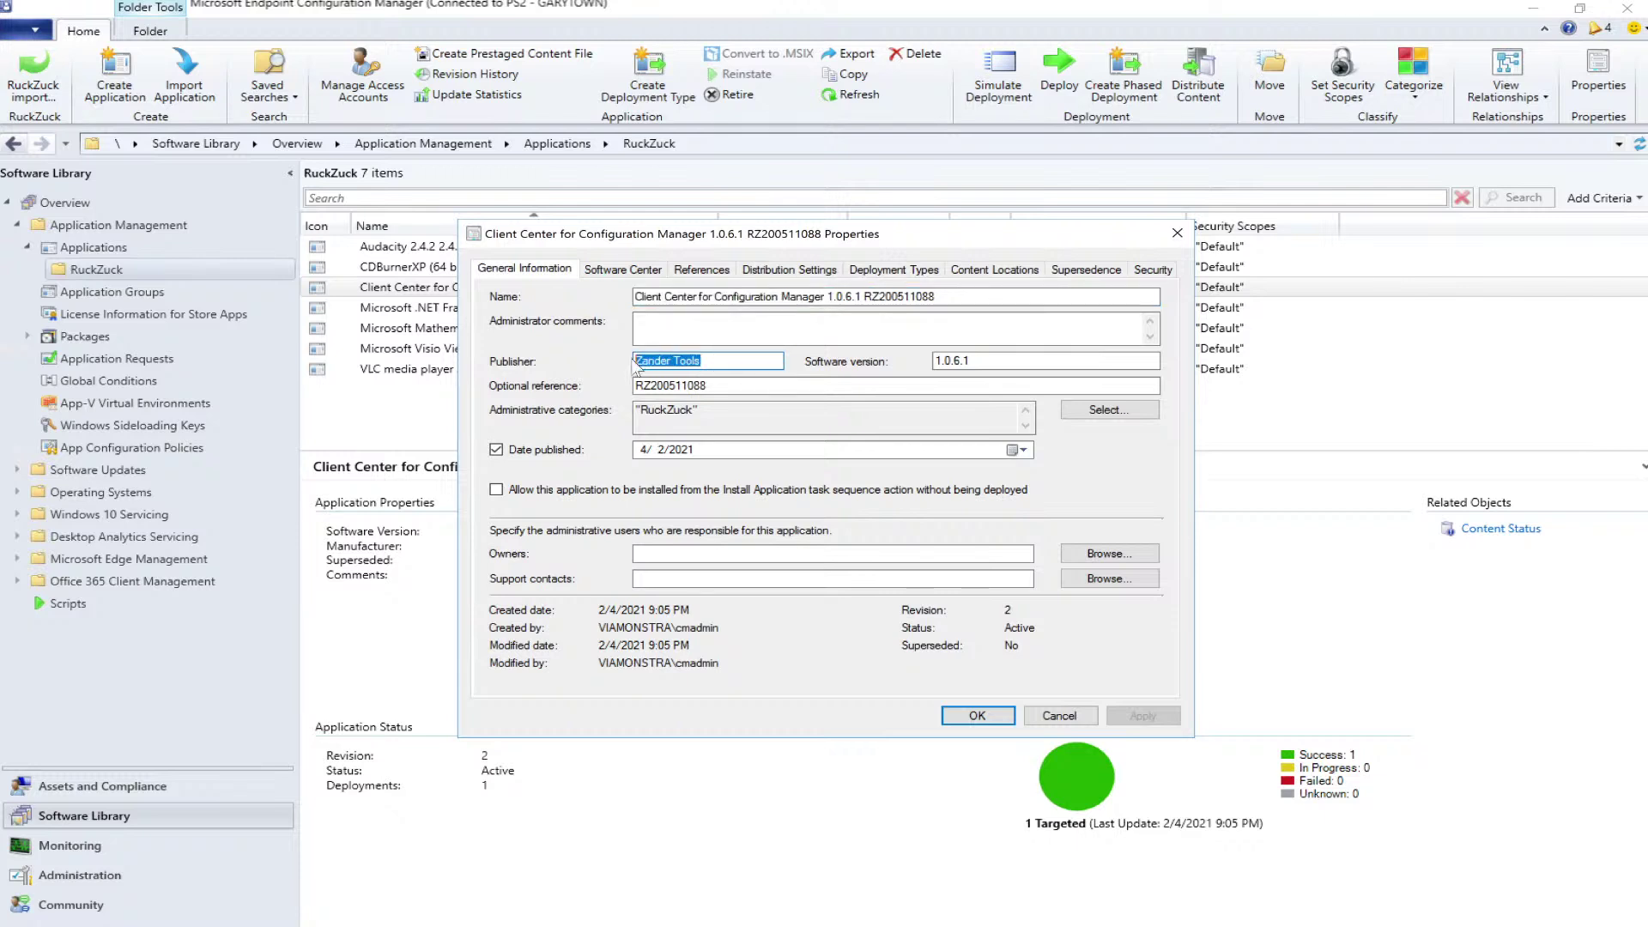
click(719, 361)
click(510, 494)
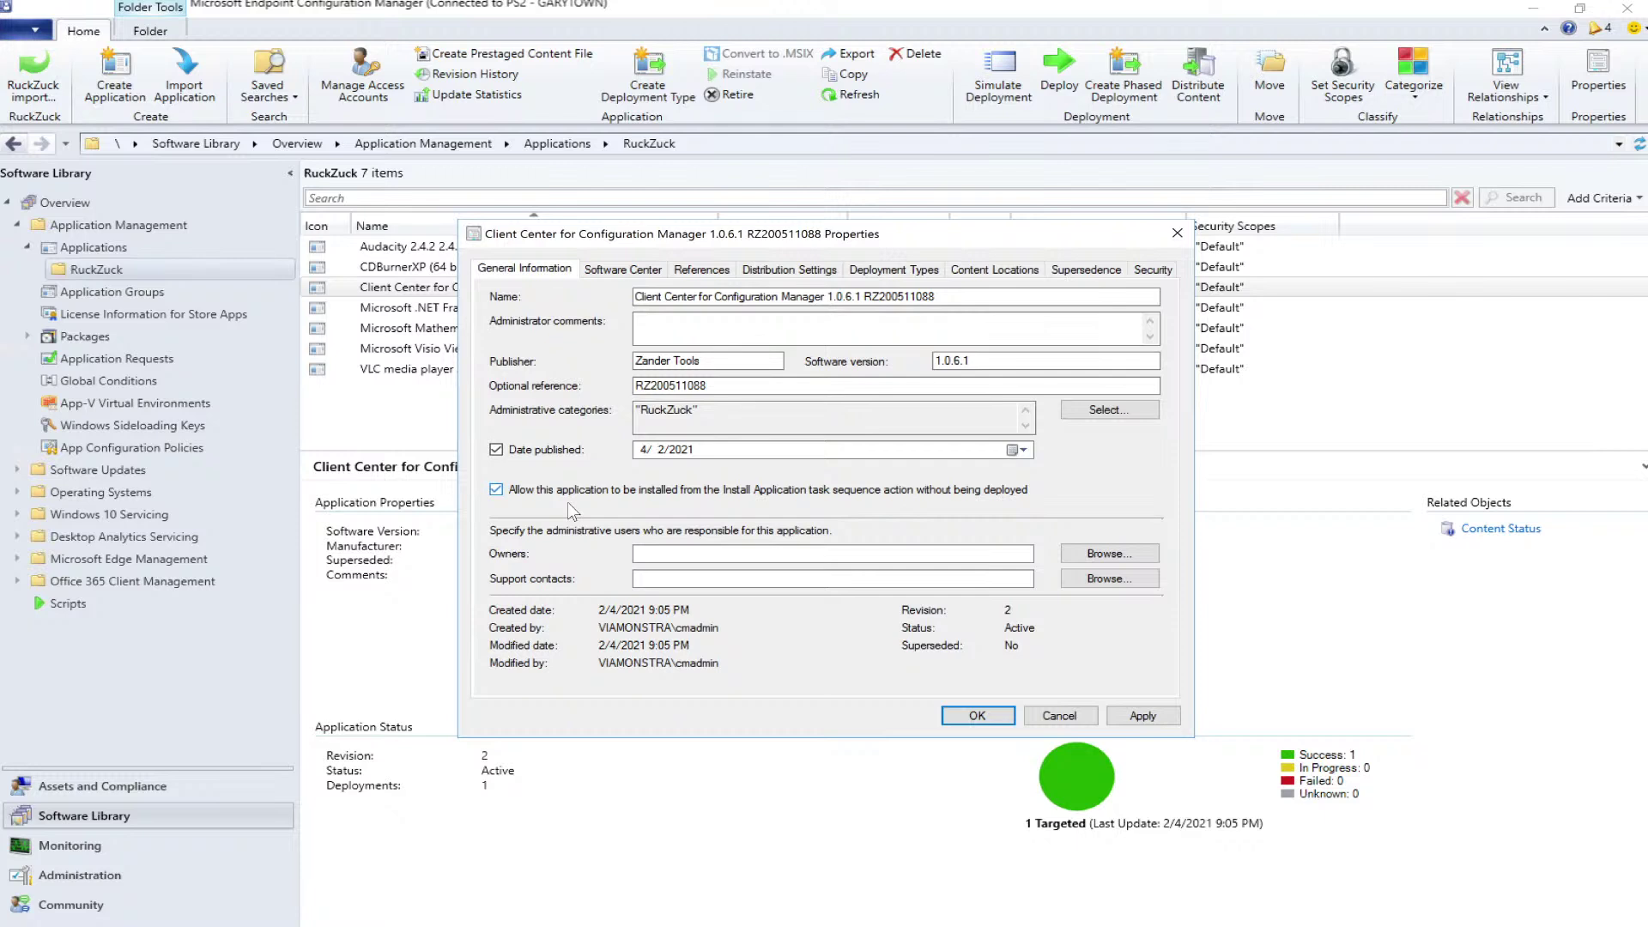
Review the application's Software Center details, including localized name, categories and icon, and its distribution settings
click(649, 271)
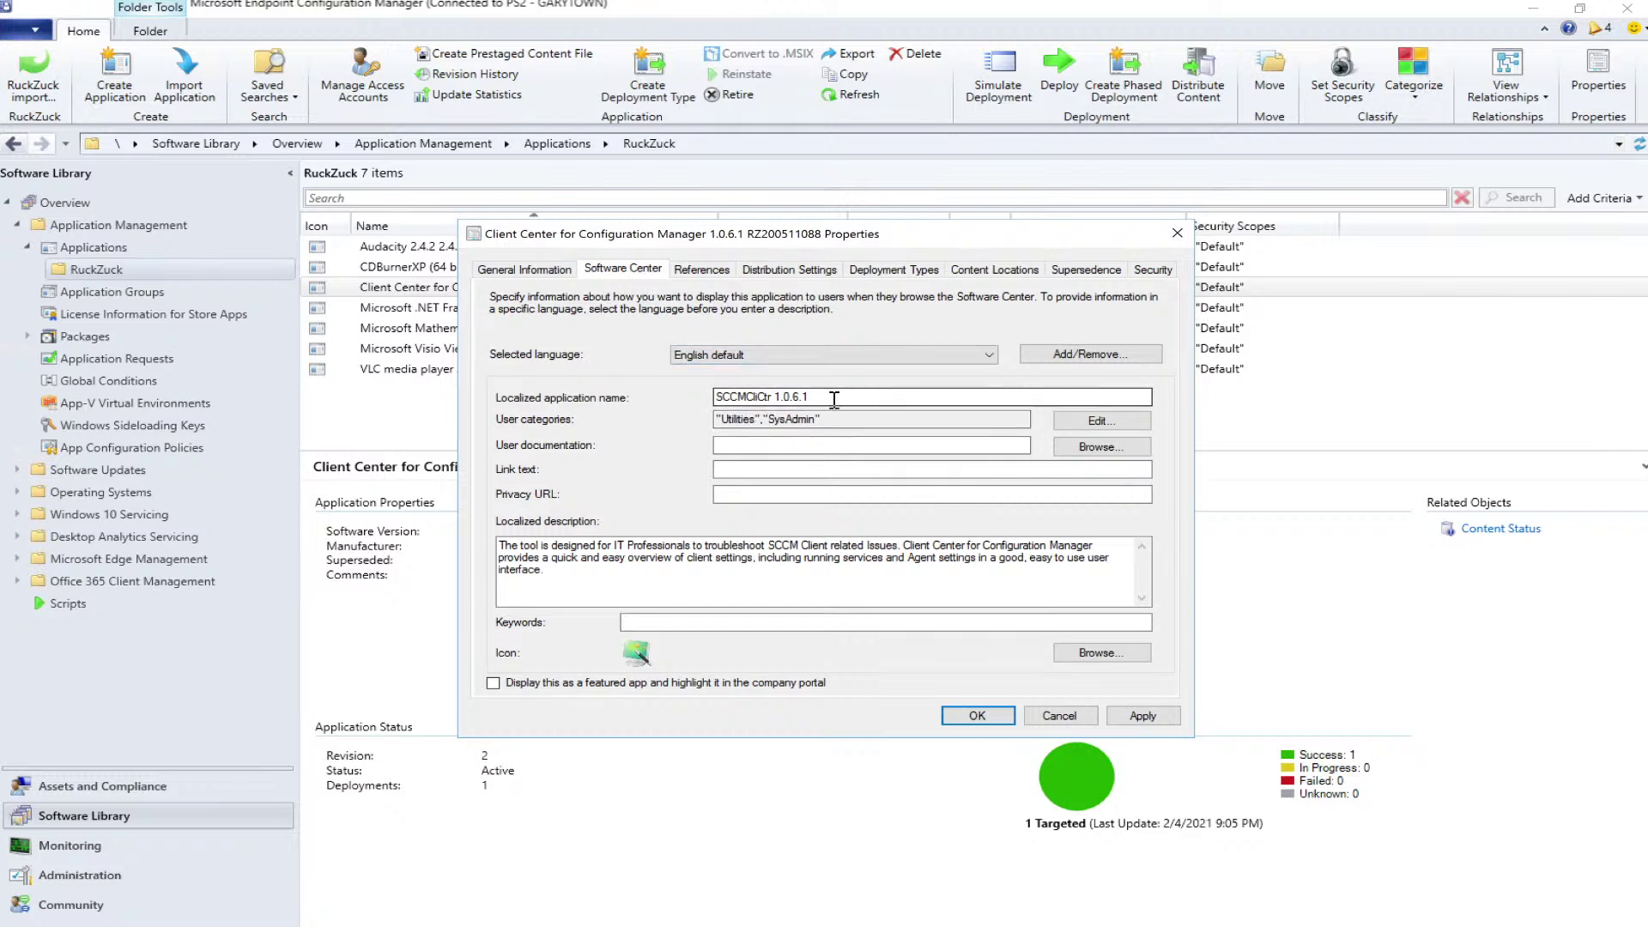
drag(835, 400, 697, 397)
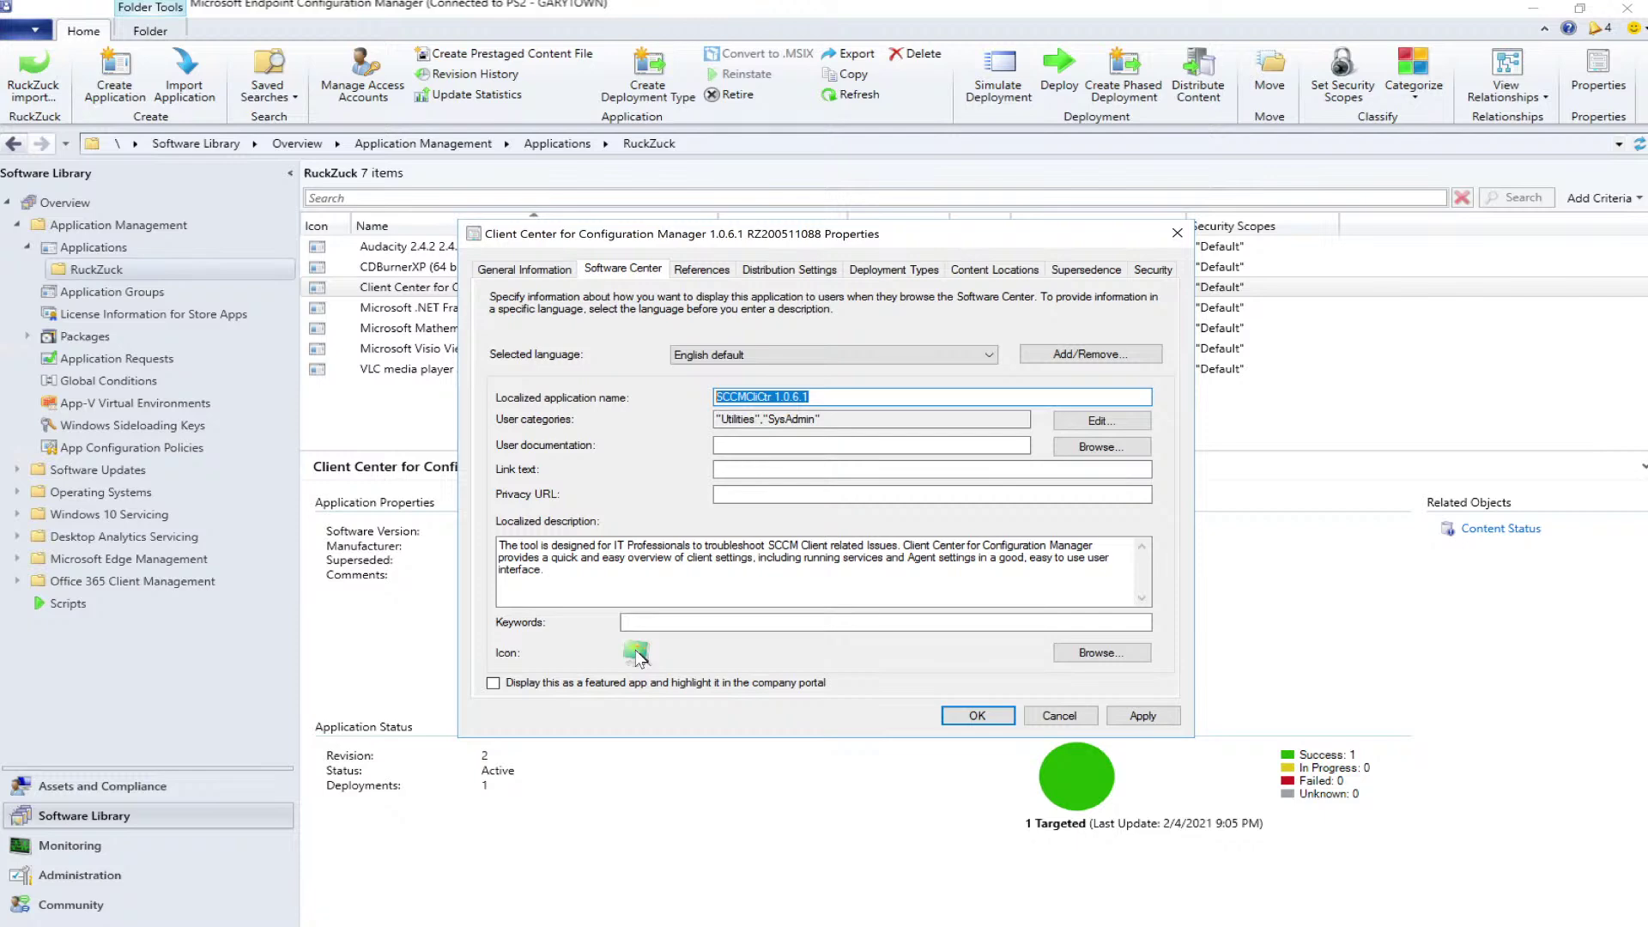
click(800, 270)
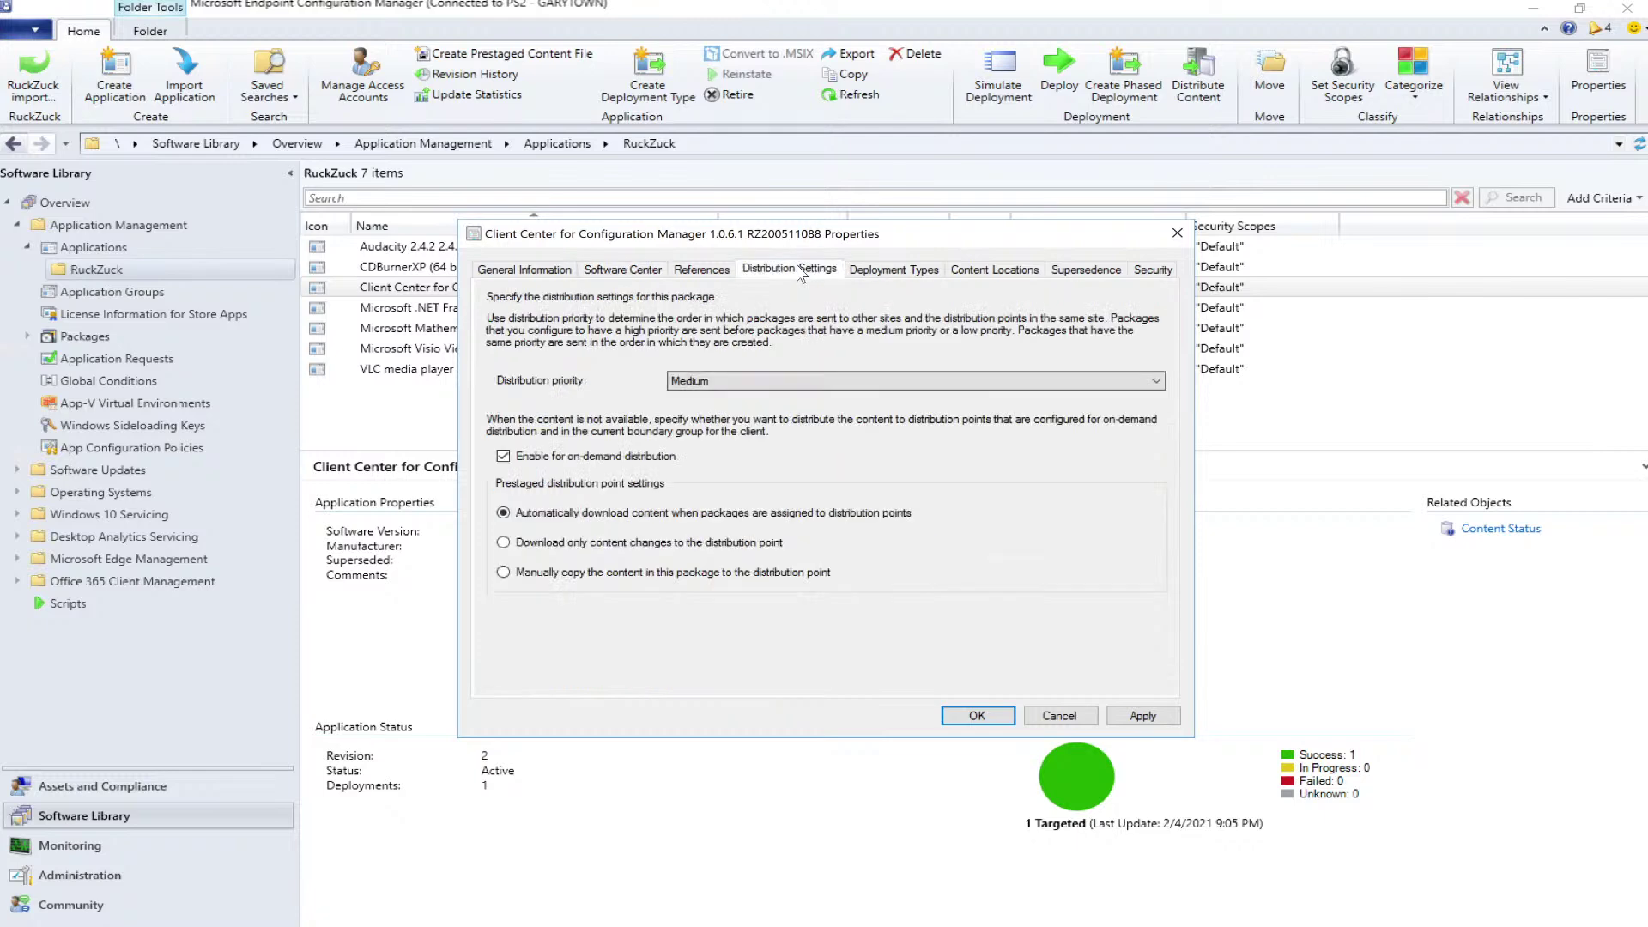
Open the Install_X64 deployment type for editing and examine its content location path
click(884, 271)
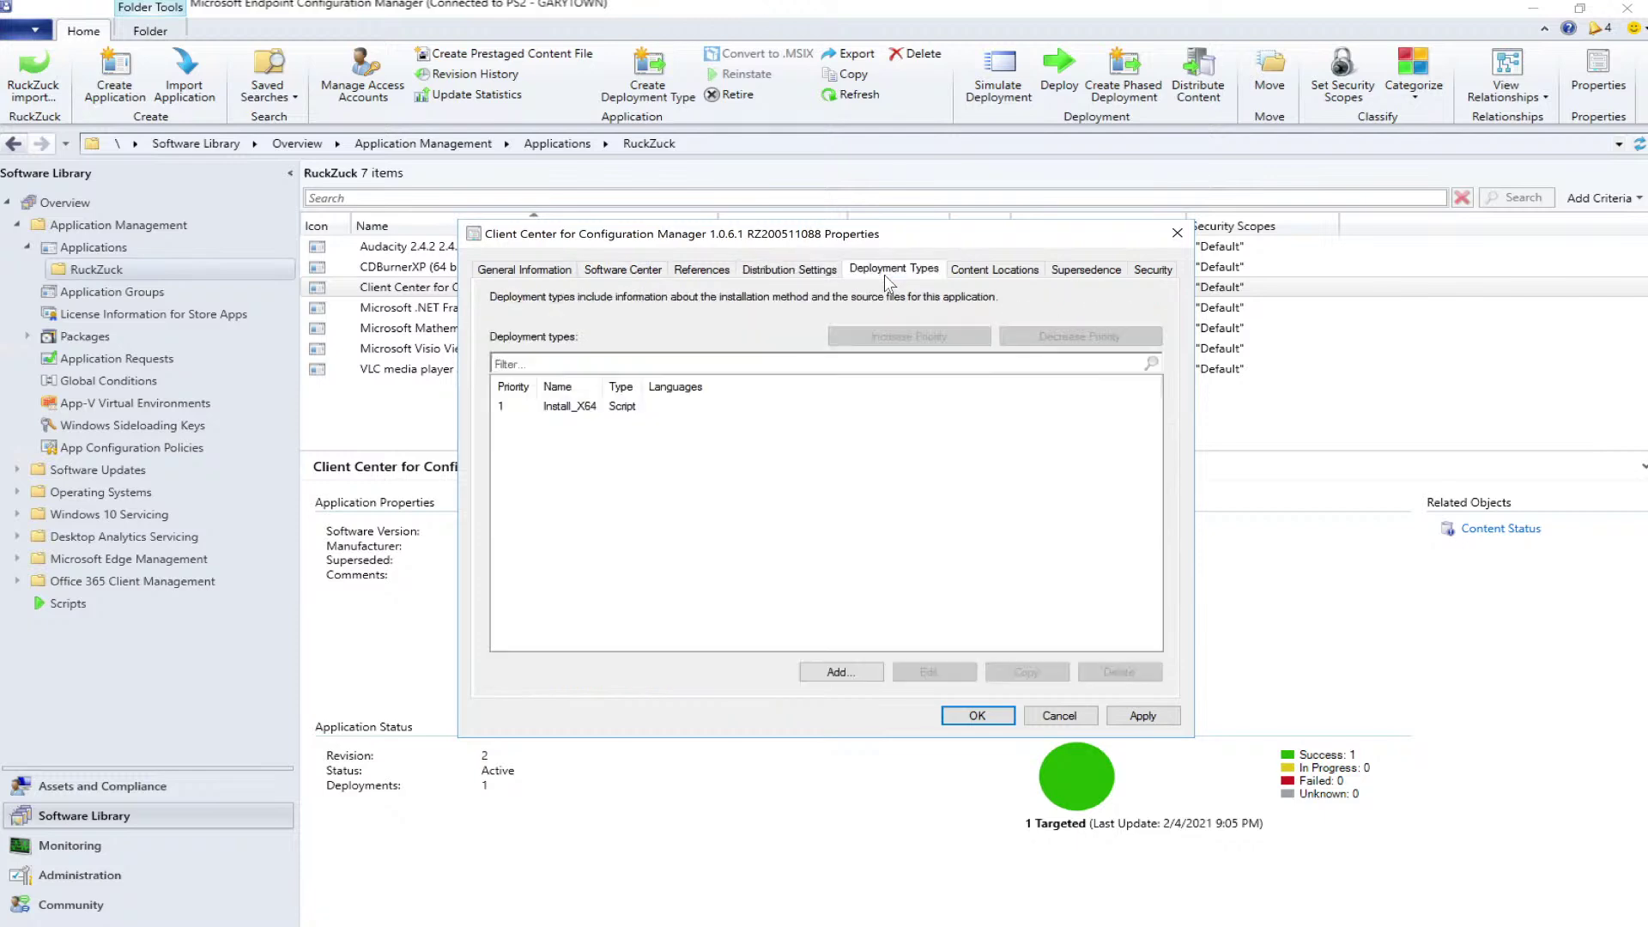
click(620, 406)
click(932, 674)
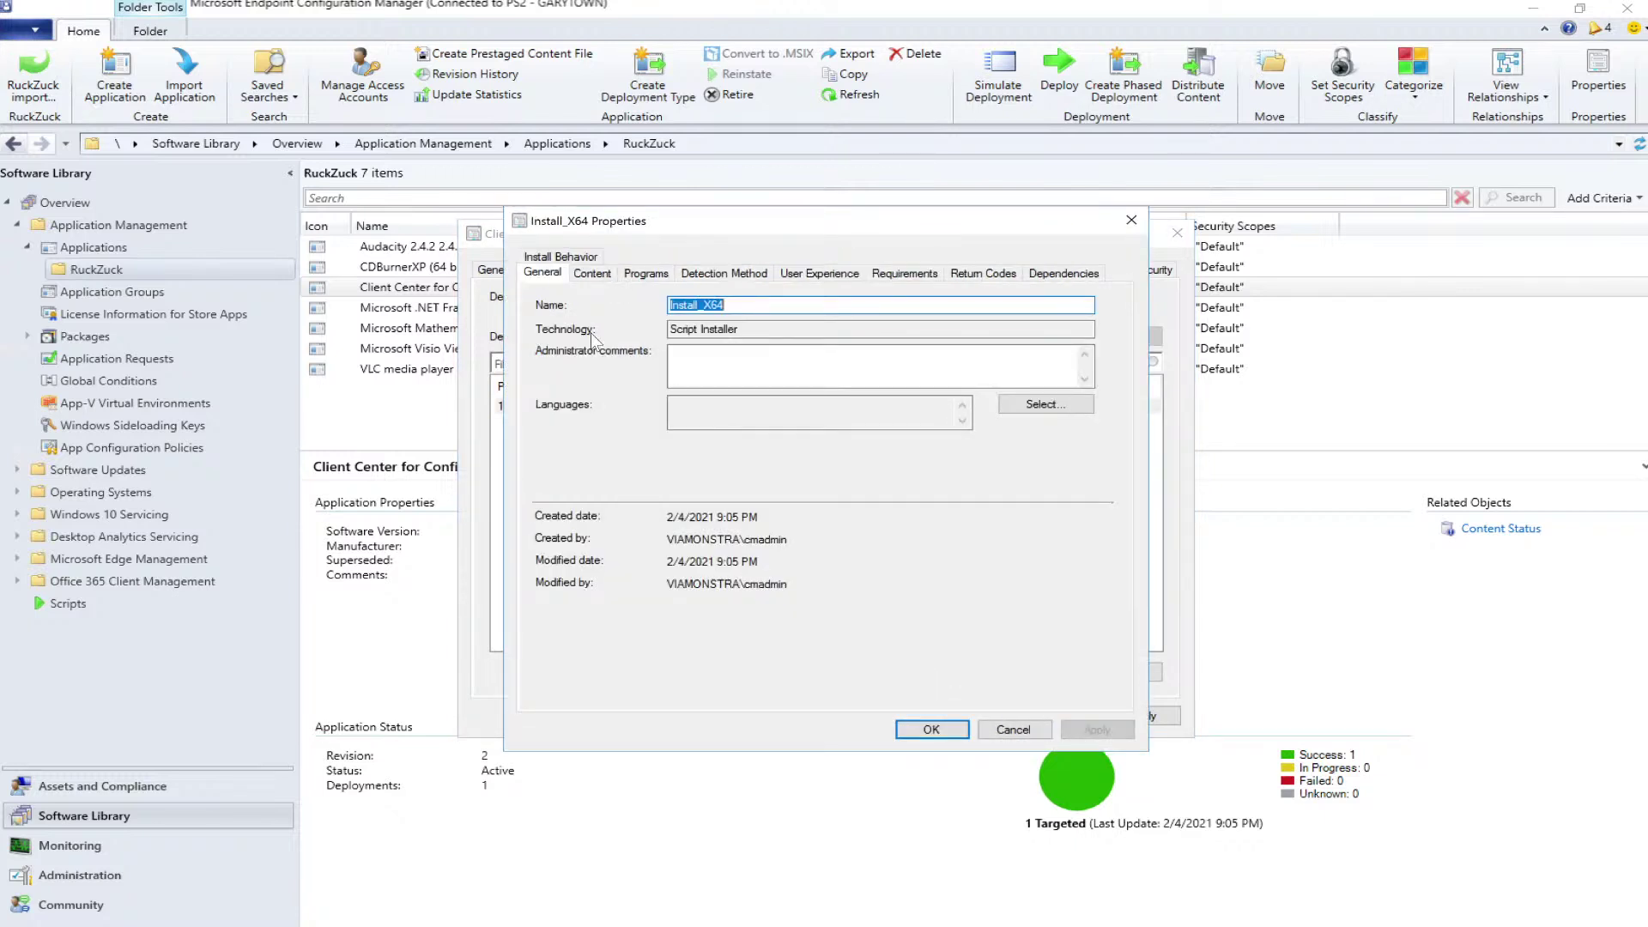
click(594, 273)
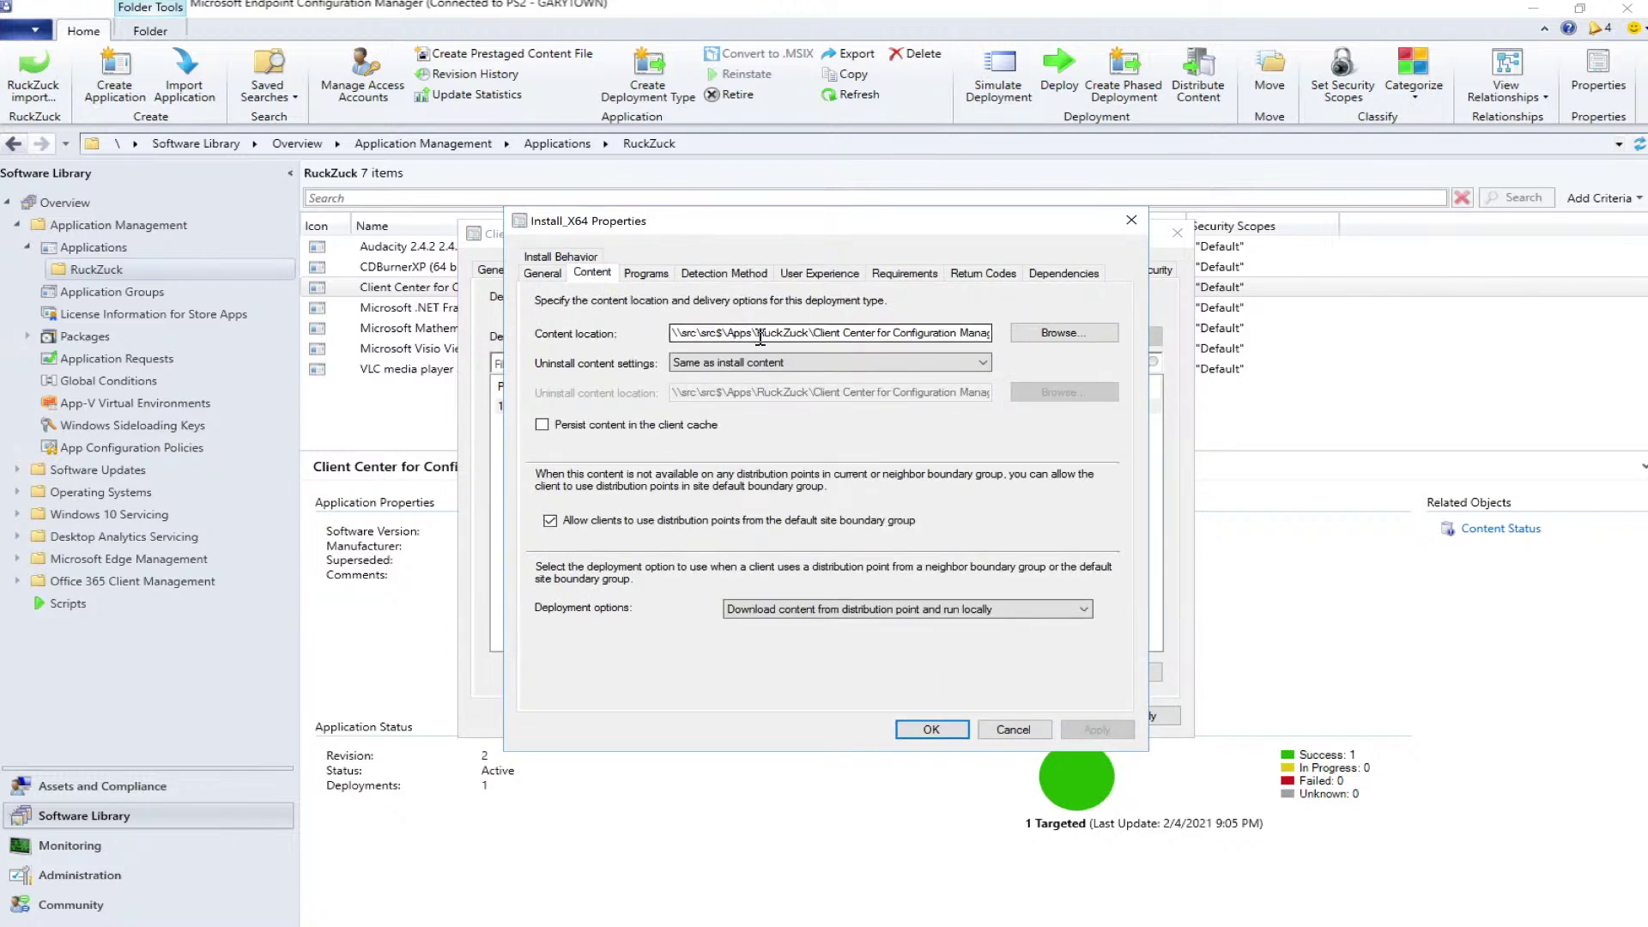
drag(758, 334, 662, 335)
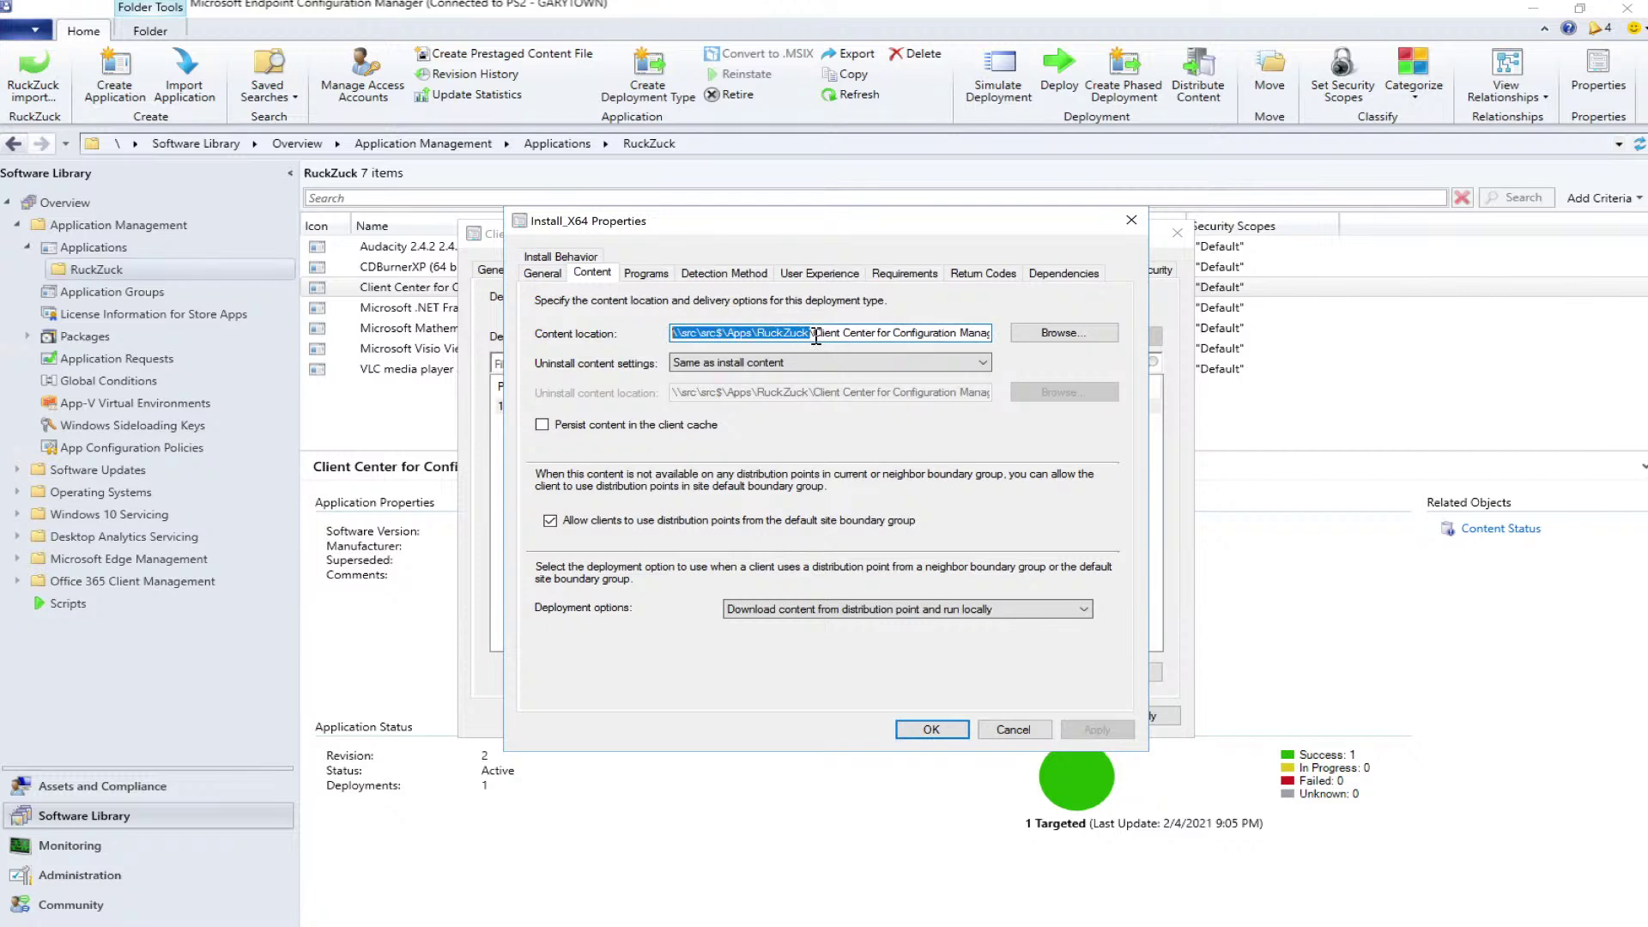
drag(816, 333, 898, 330)
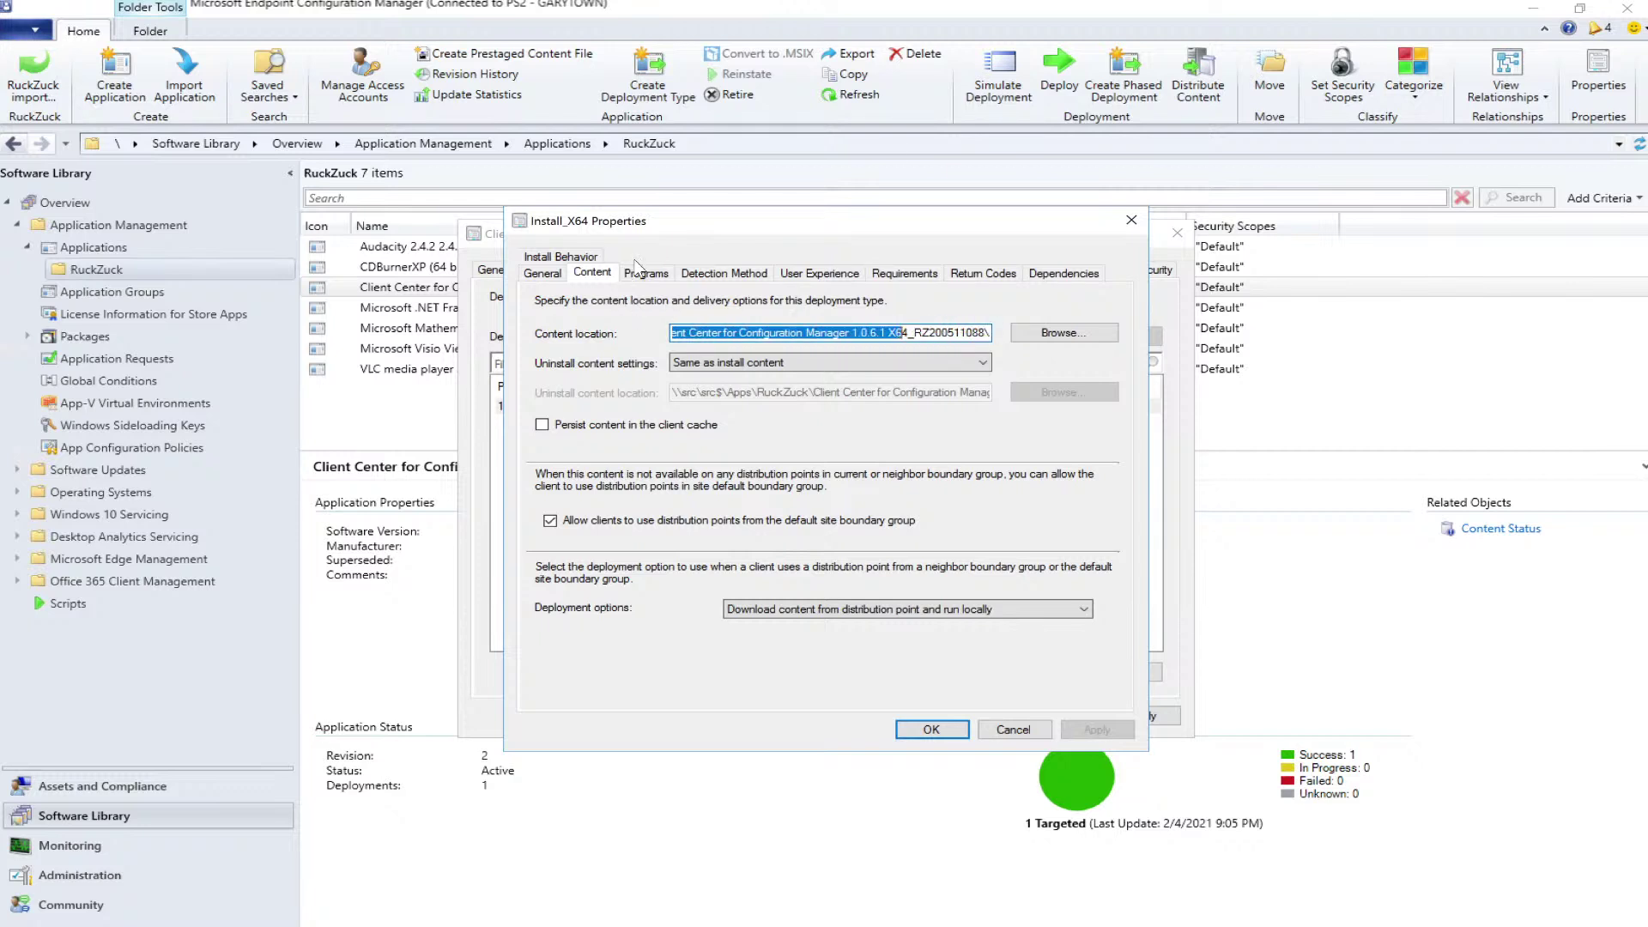
Copy the full content location path and open that source folder in File Explorer through the Run dialog
key(ctrl+a)
key(super+x)
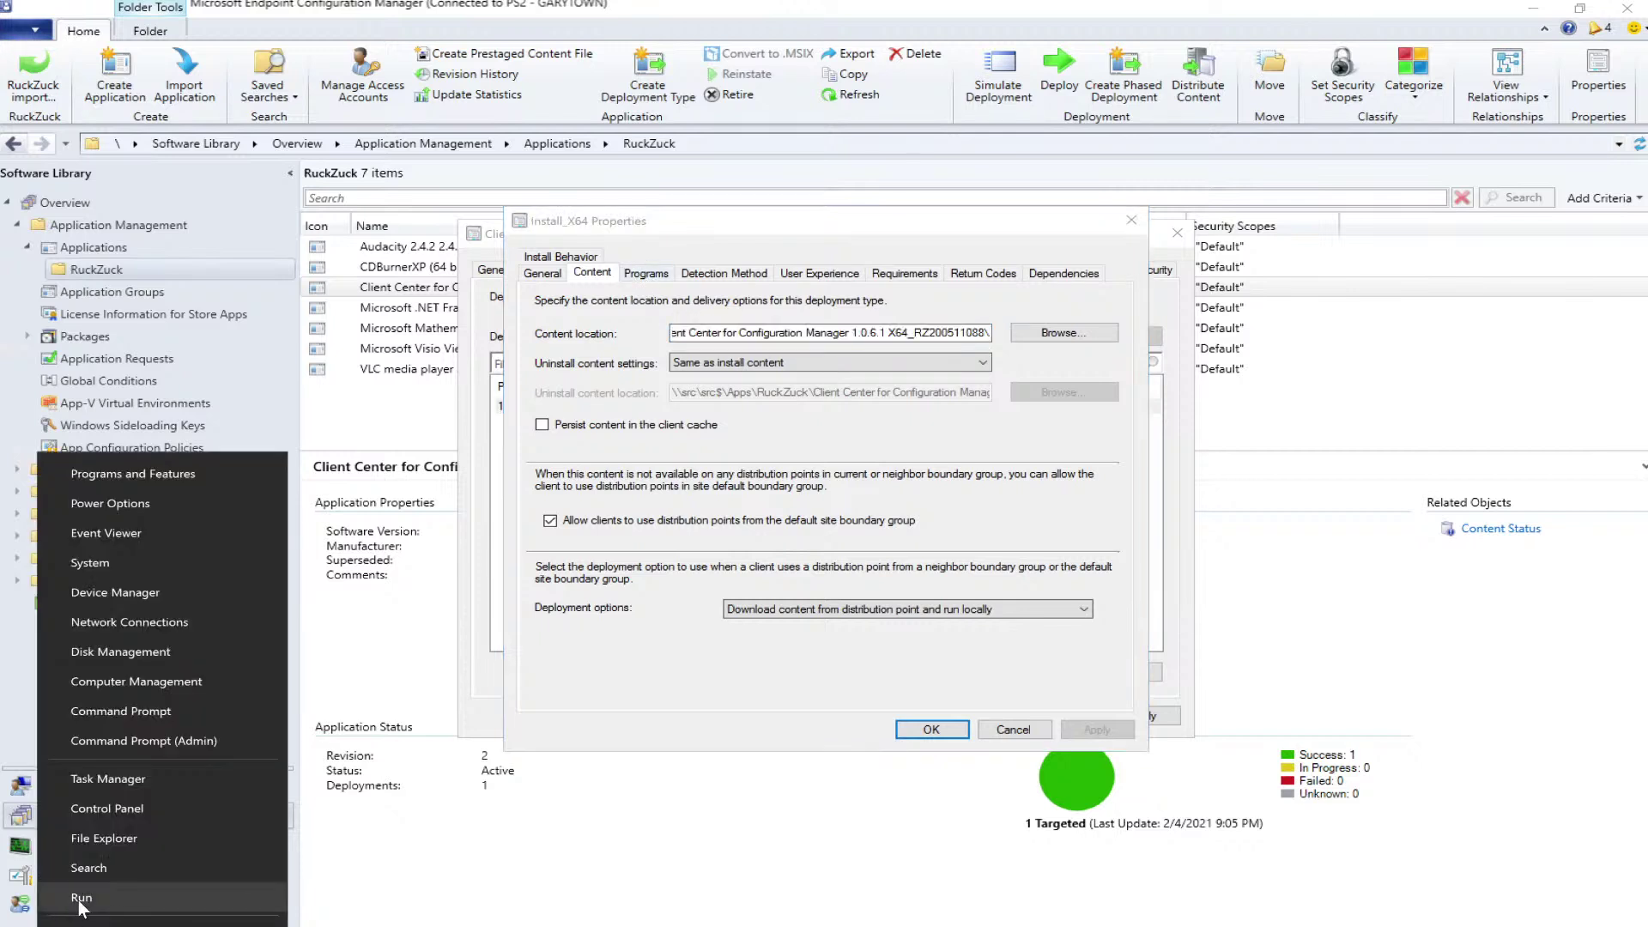
key(r)
key(ctrl+v)
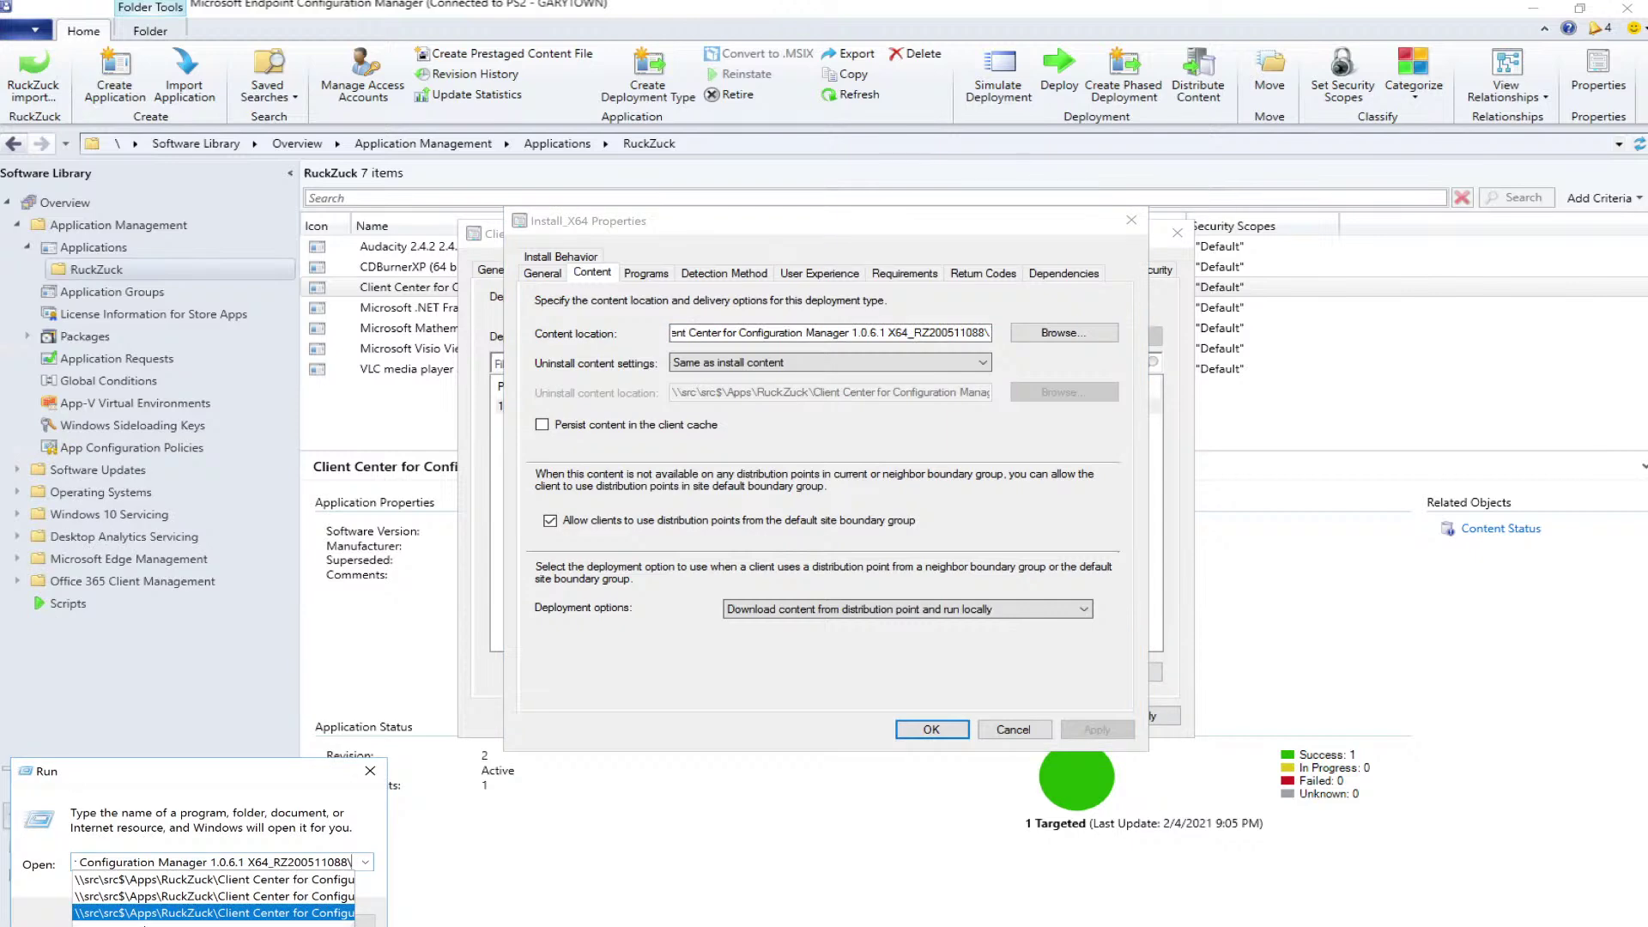
key(Return)
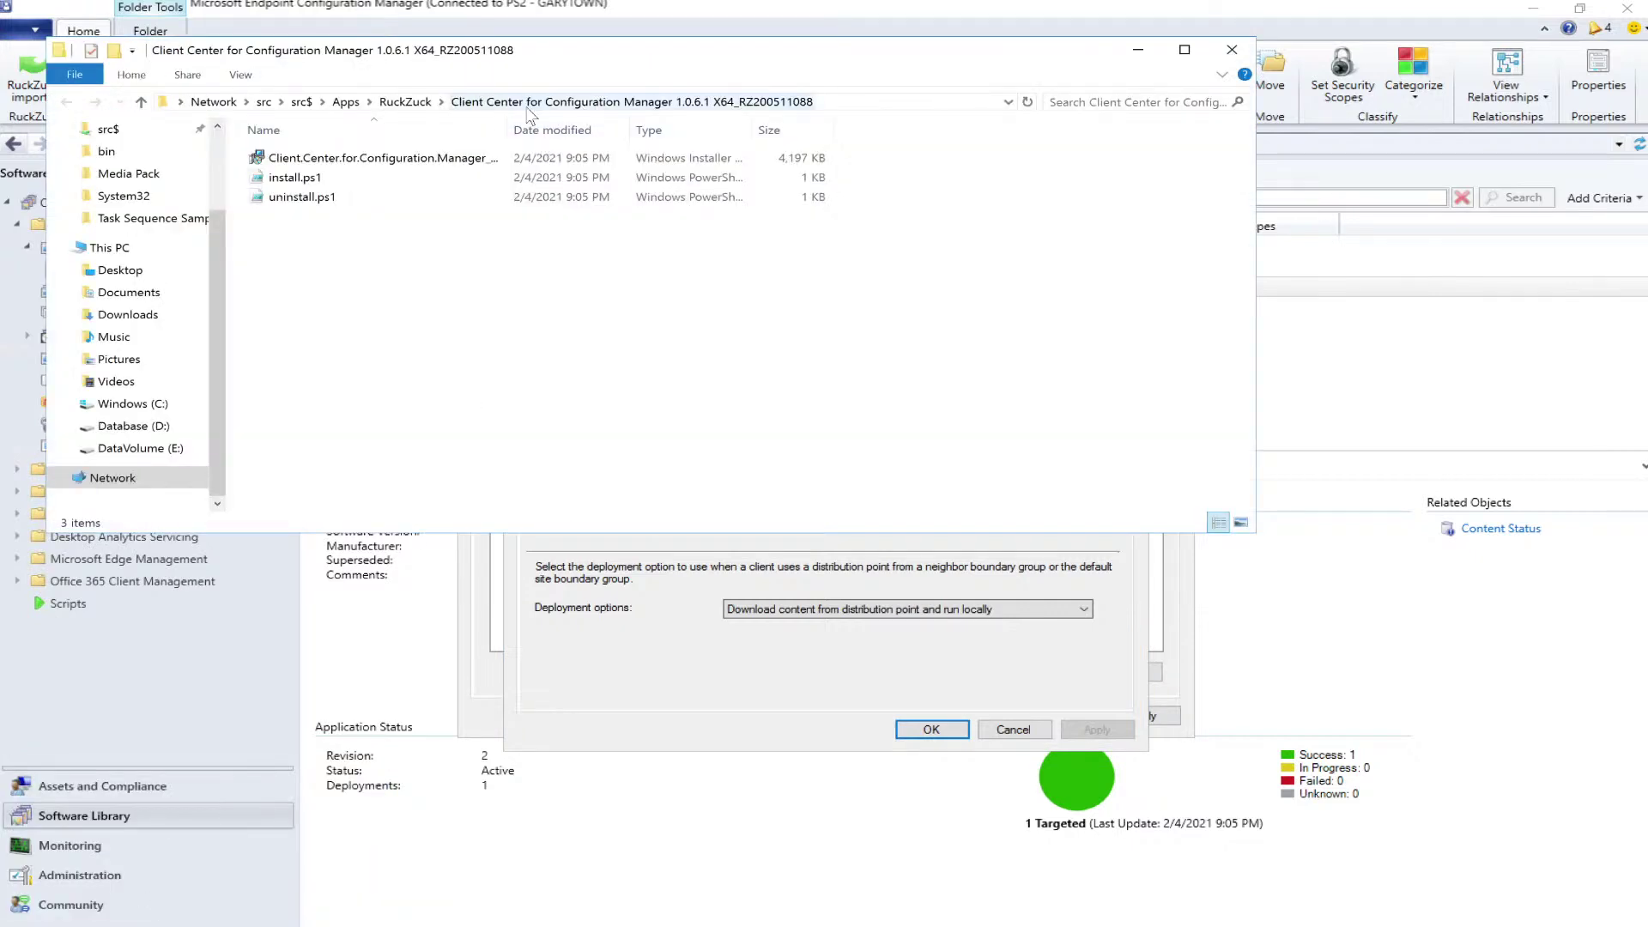
Look through the parent RuckZuck source folder, return to the Client Center folder and widen the Name column to fit the file names
click(407, 103)
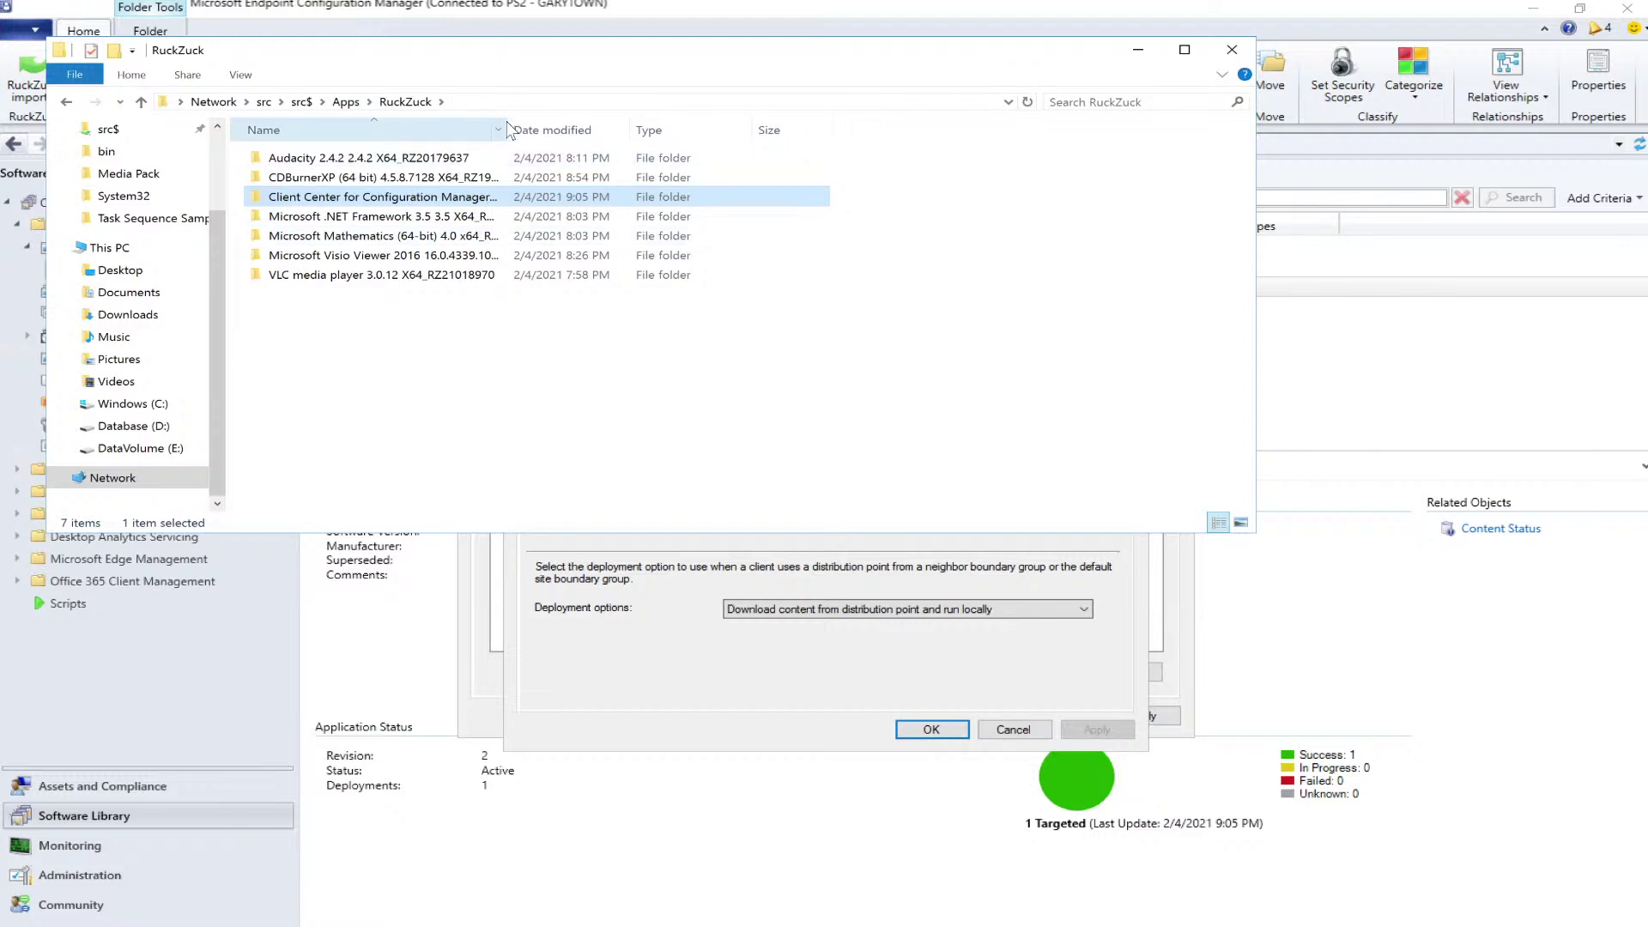
drag(508, 128, 543, 128)
double_click(440, 199)
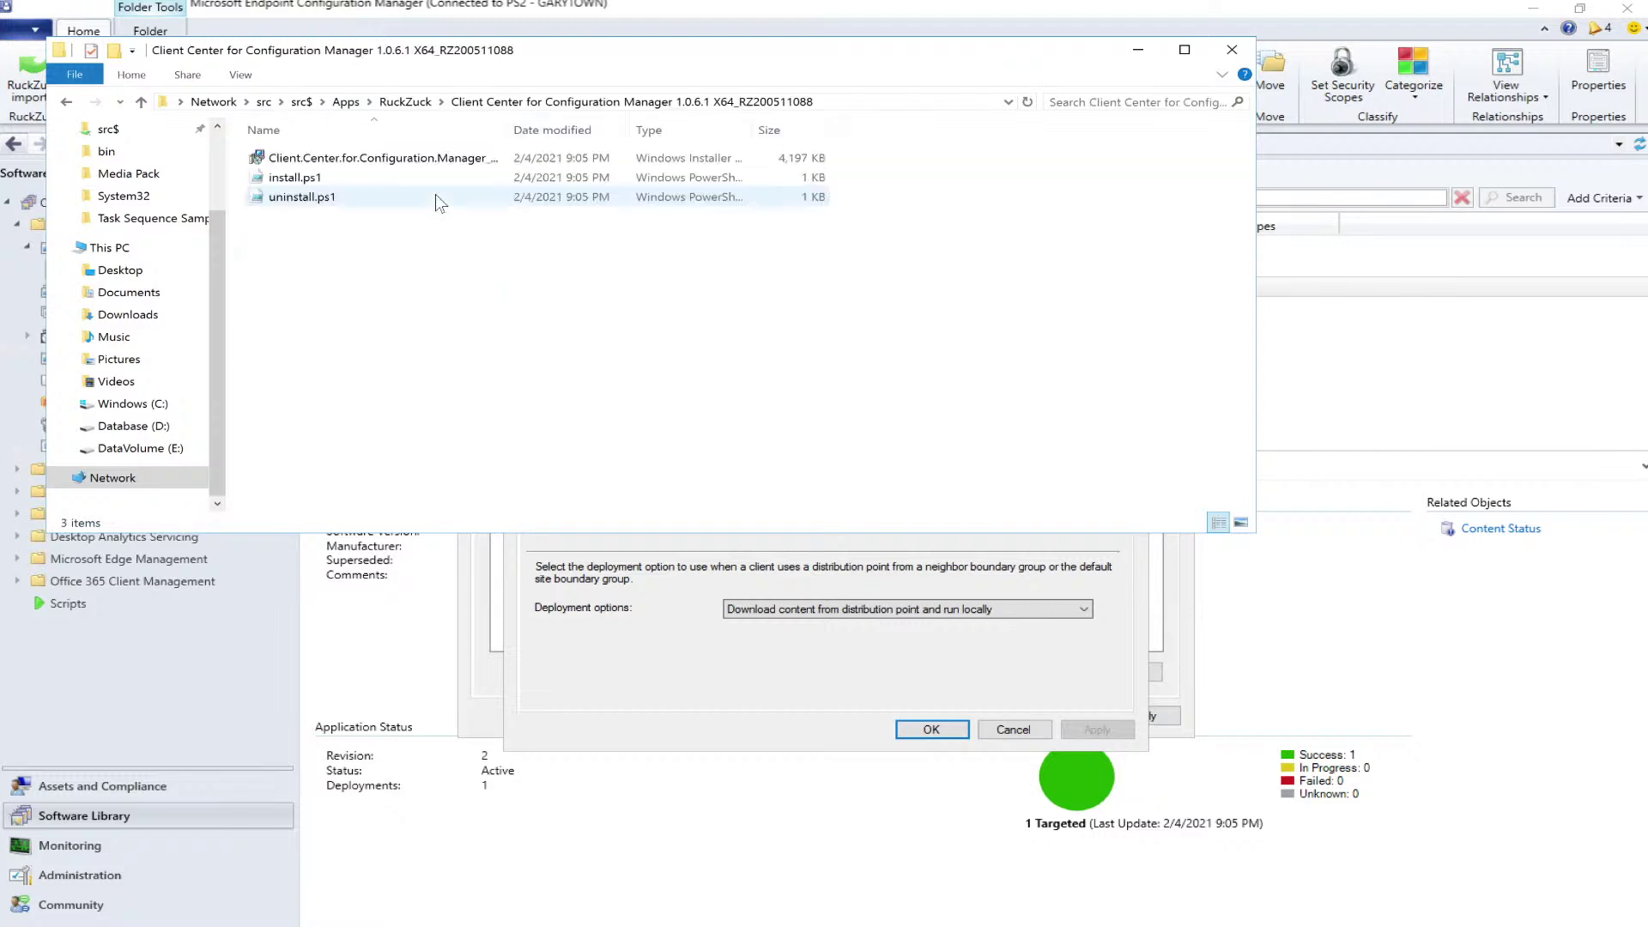
double_click(511, 125)
Examine the full msiexec command line in install.ps1 using PowerShell ISE, and close the script and the source folder window
right_click(285, 178)
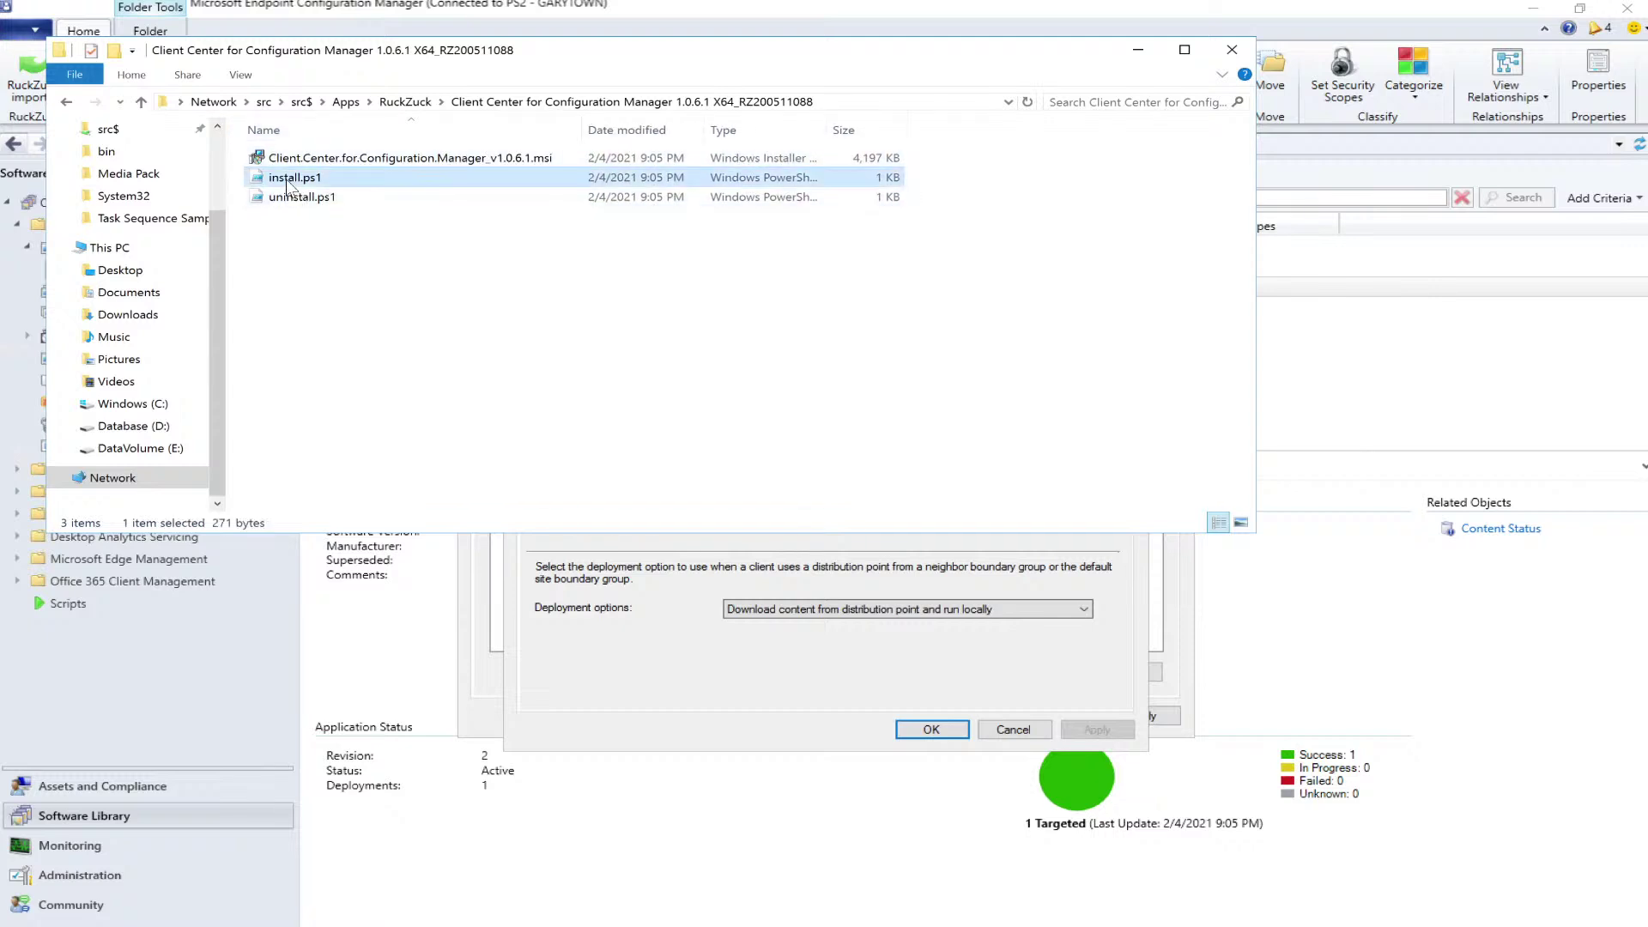
click(330, 234)
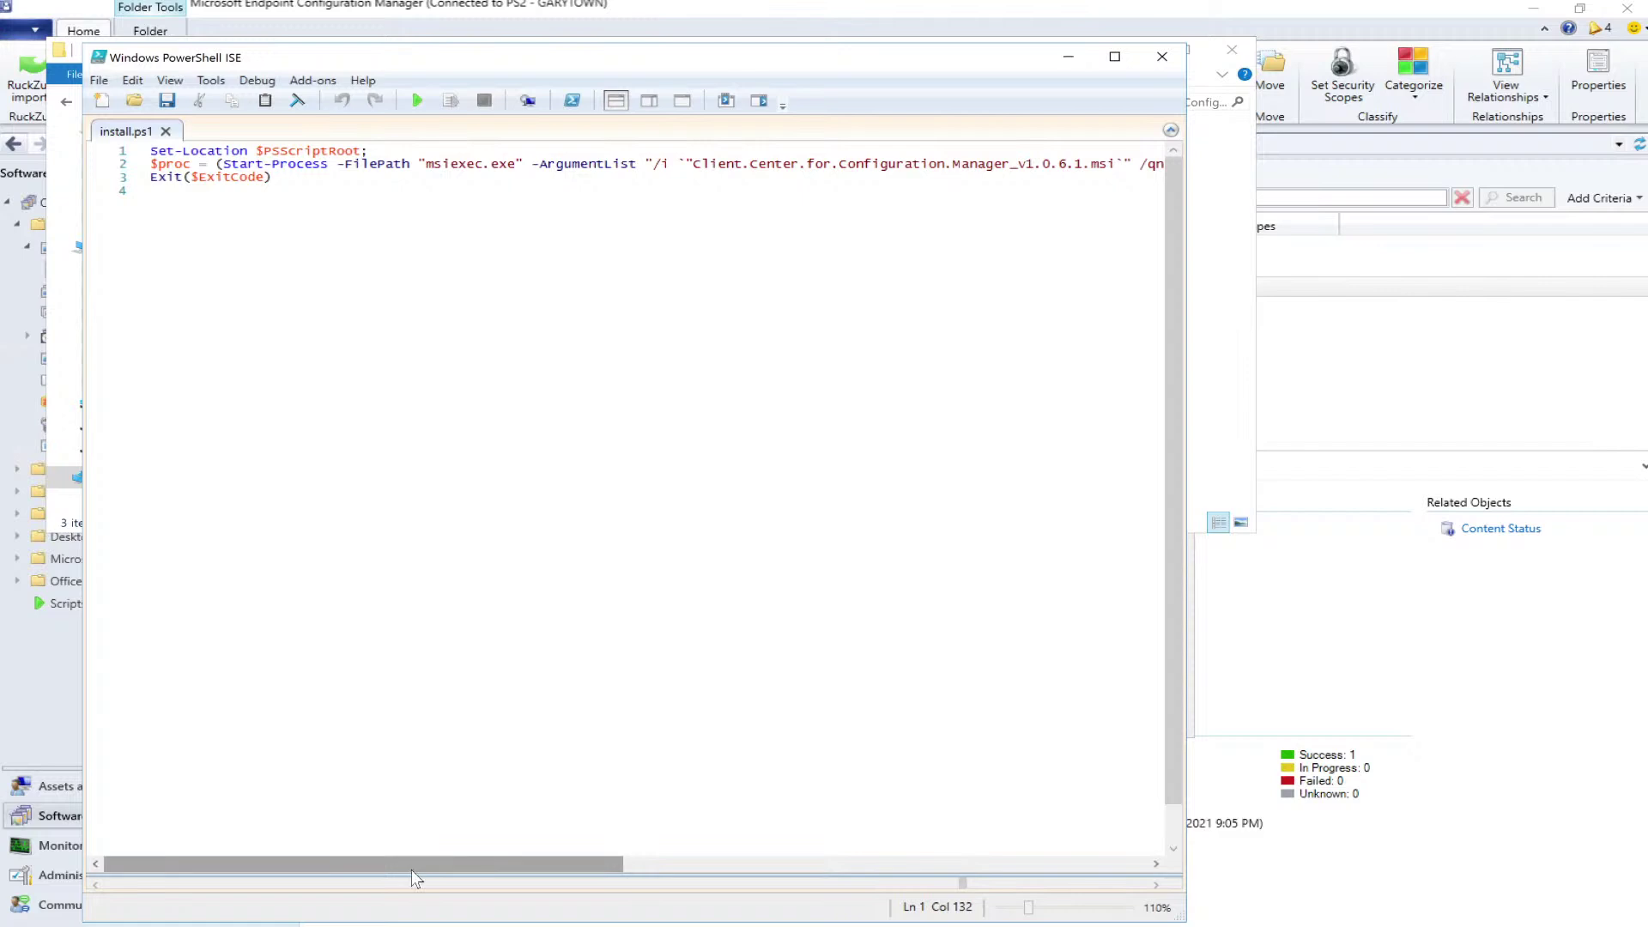
drag(413, 869, 847, 871)
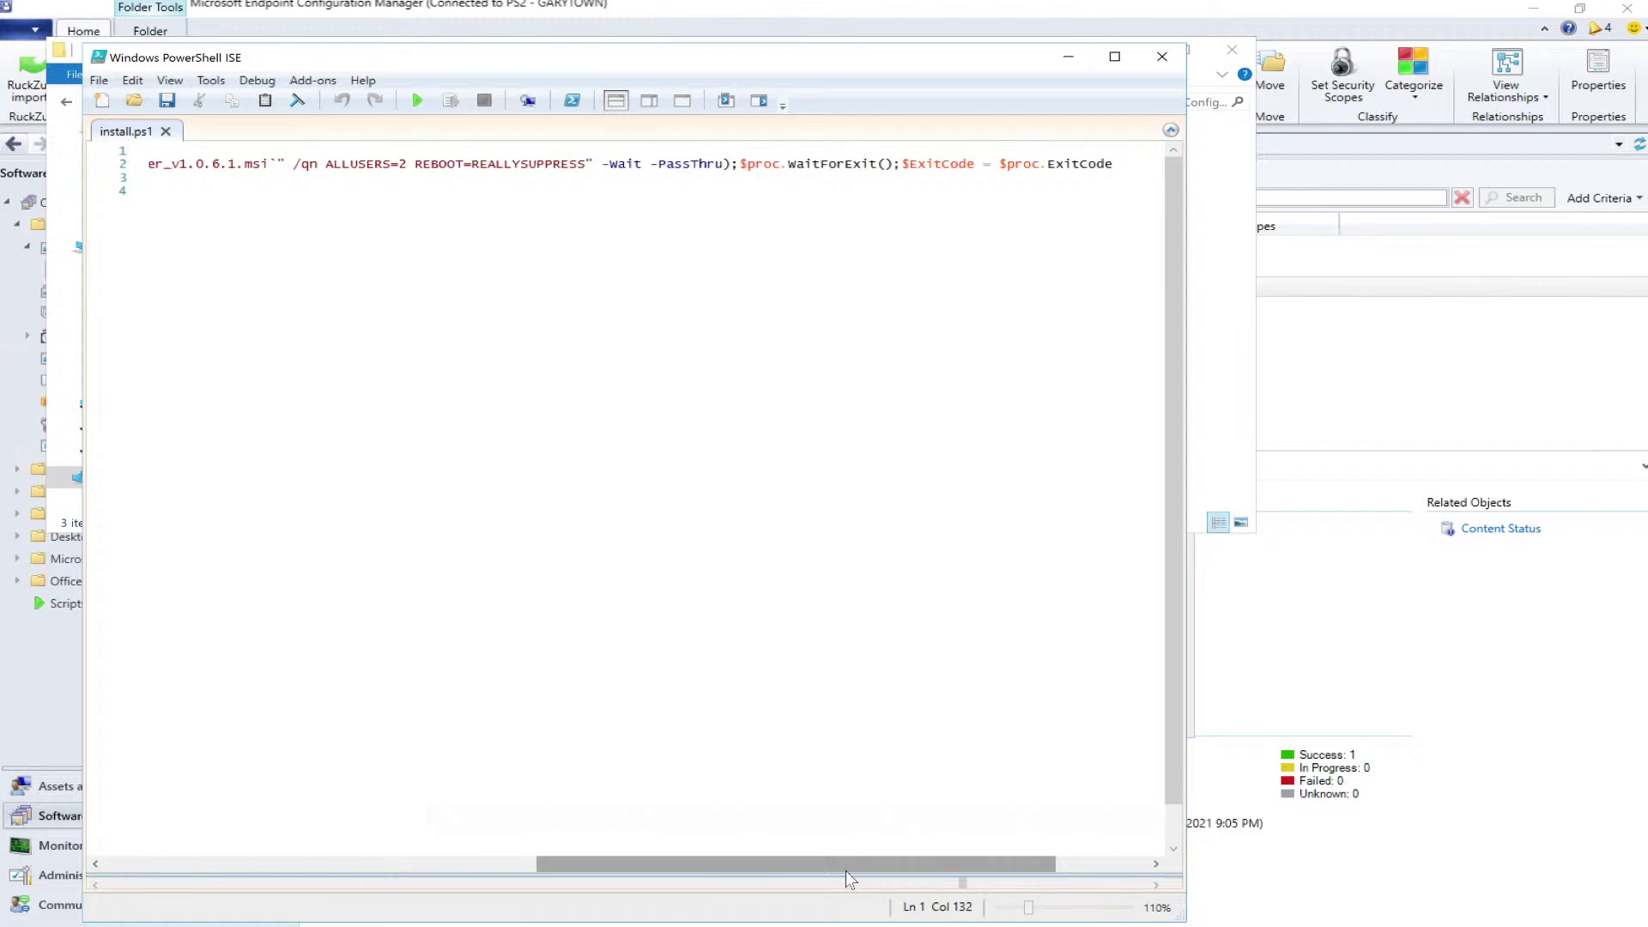
drag(847, 870, 345, 841)
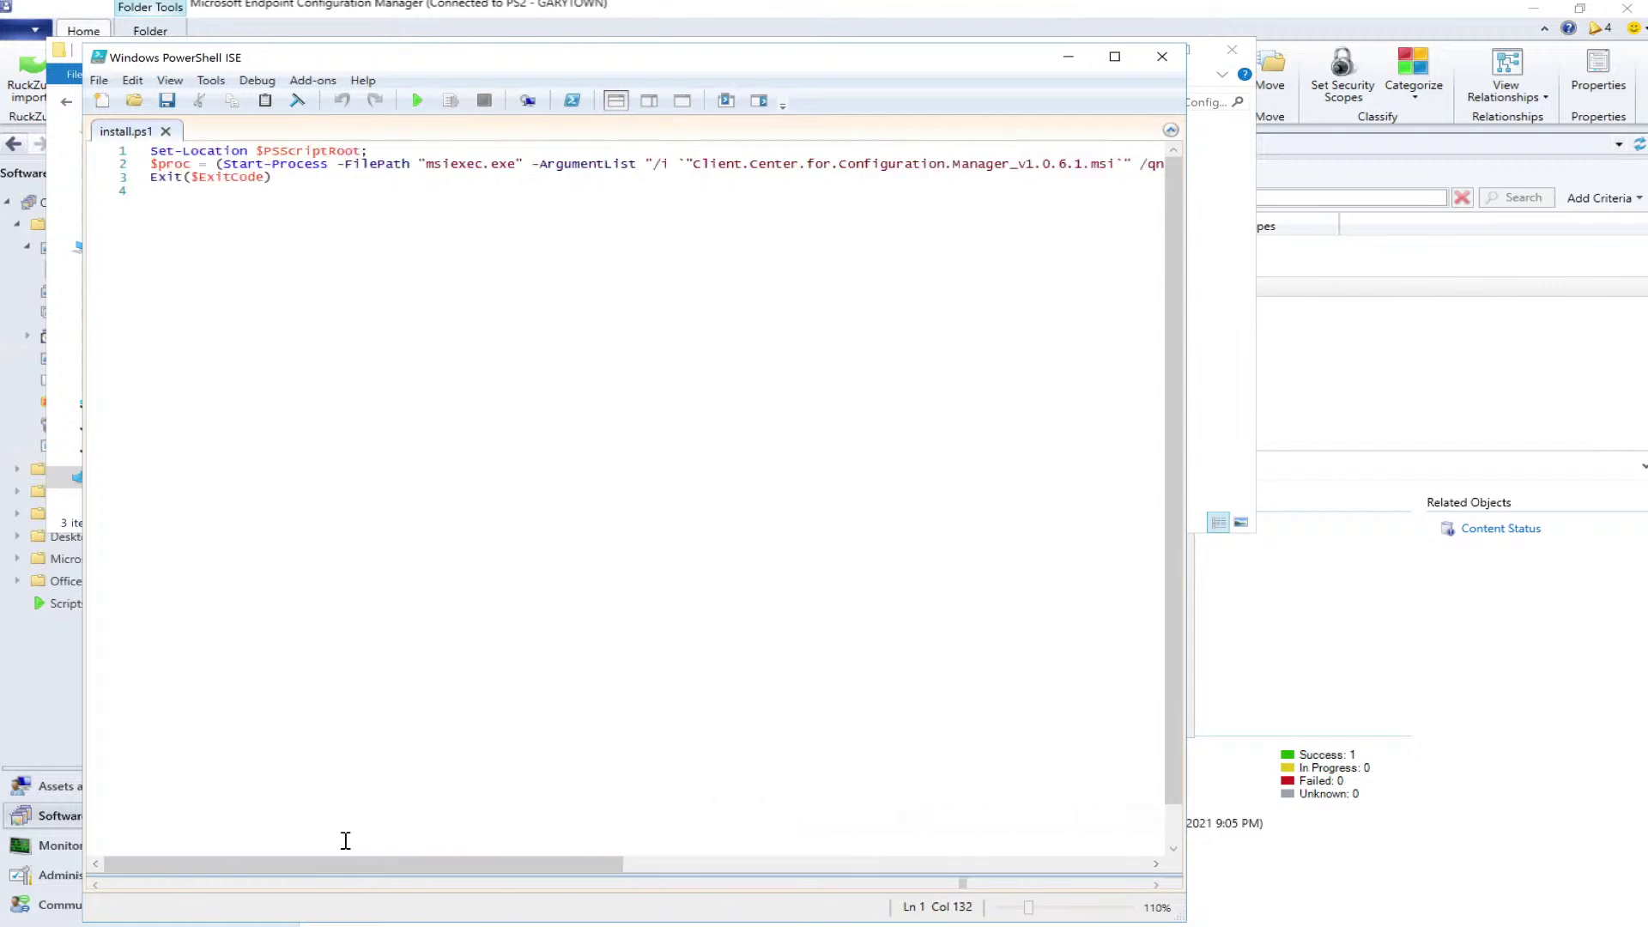
click(1168, 53)
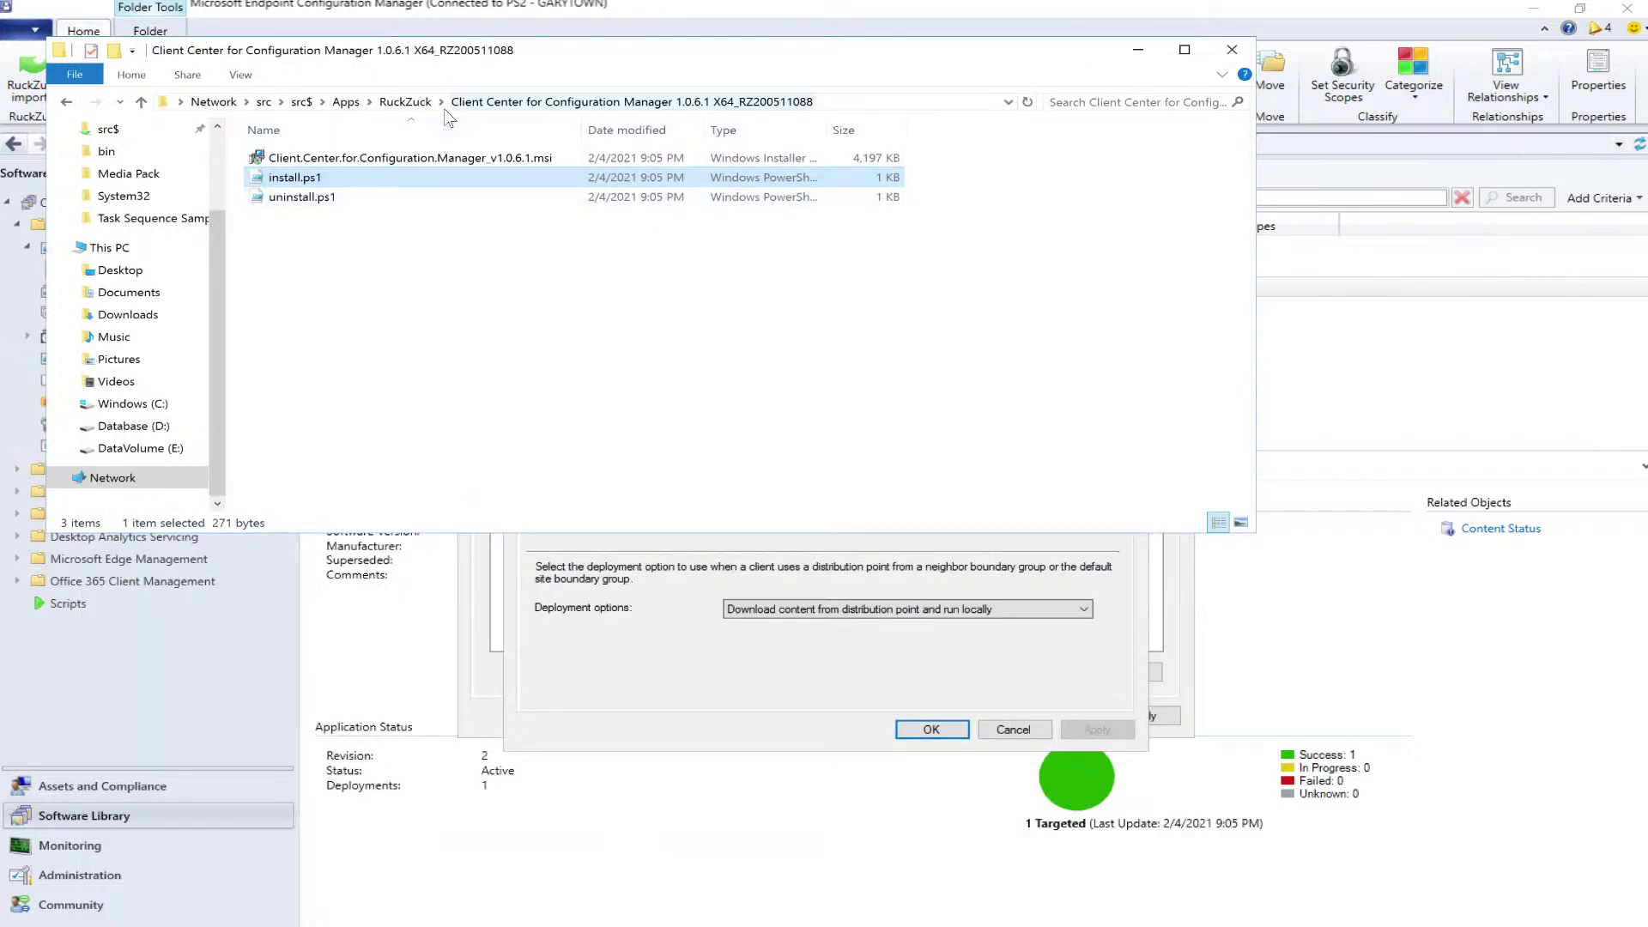
click(416, 105)
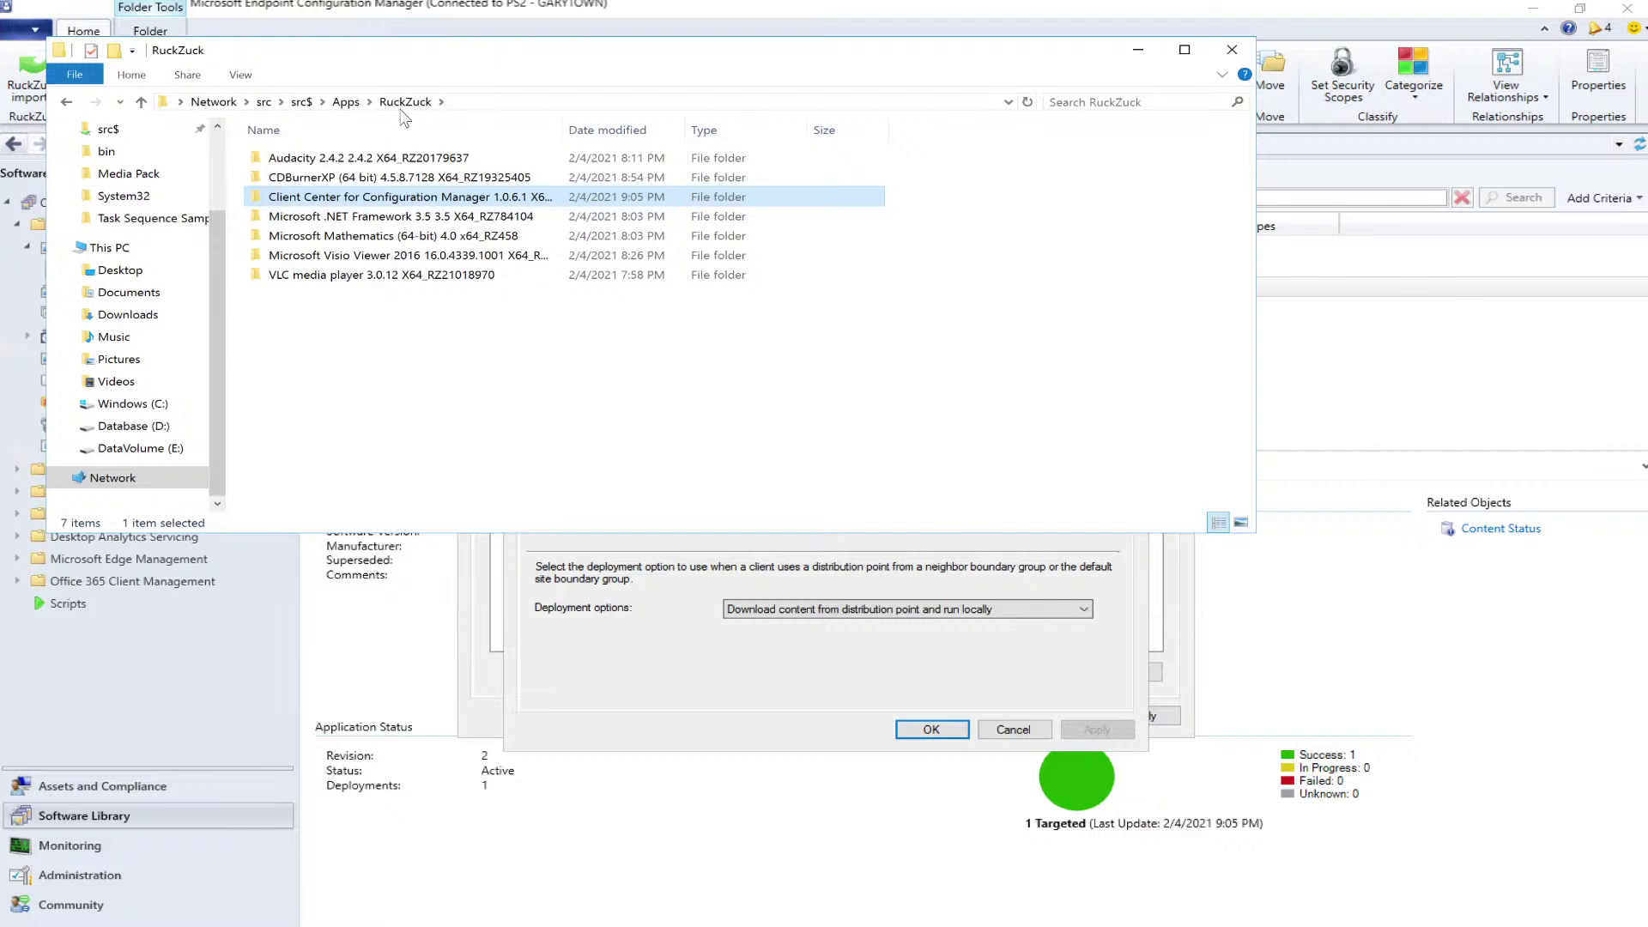
click(1236, 49)
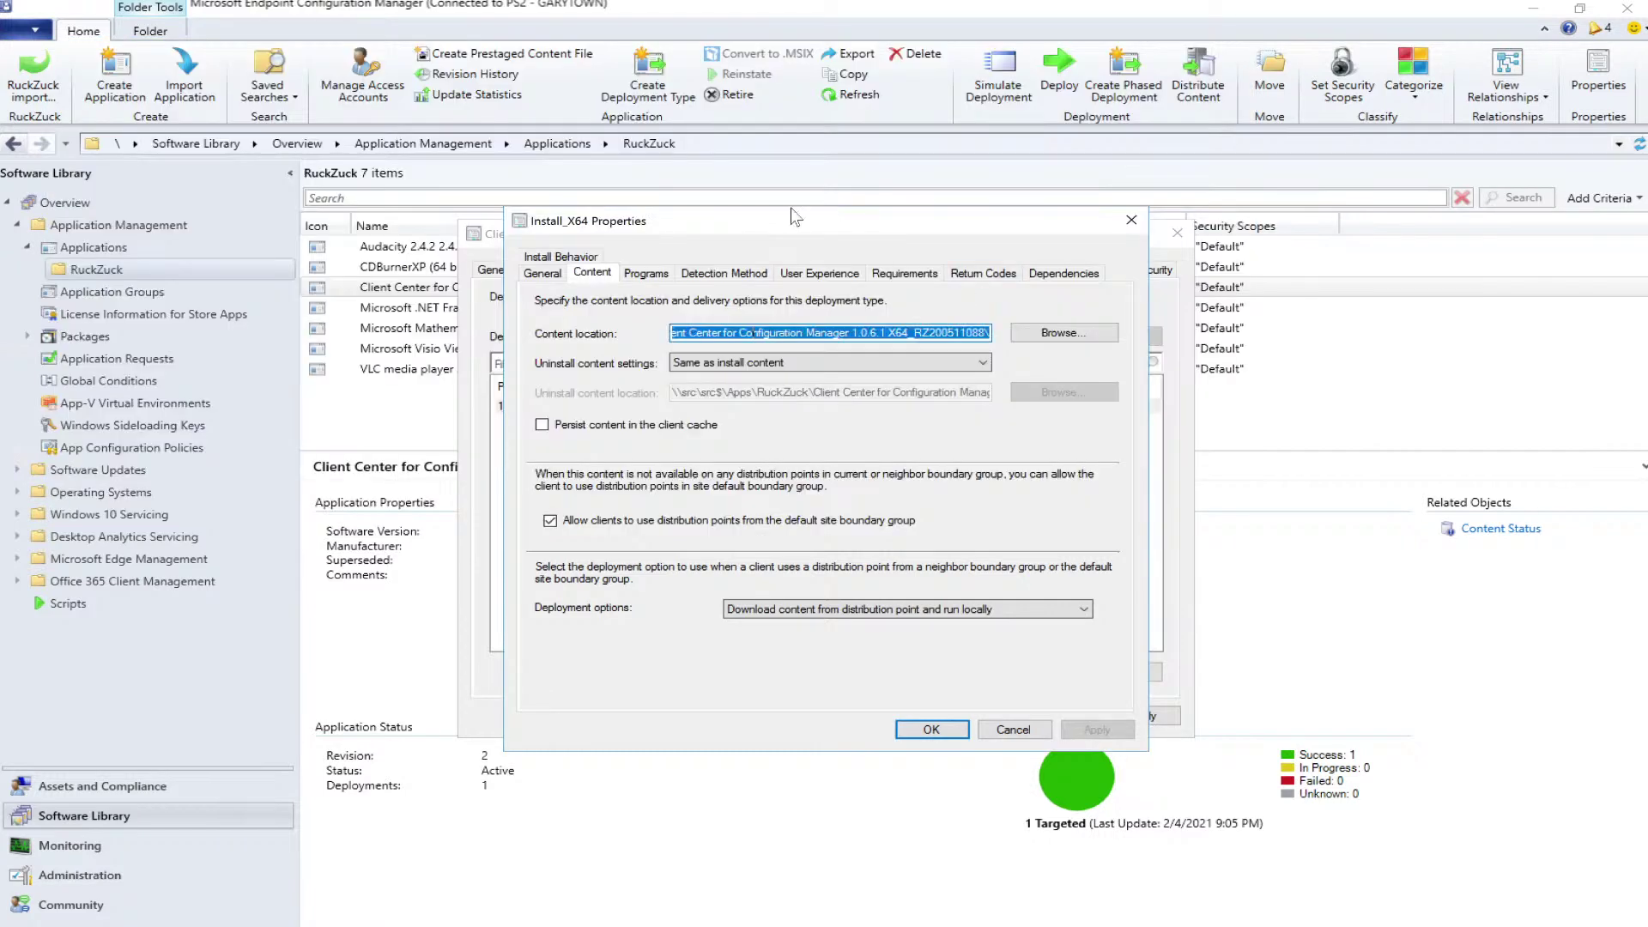
Examine the deployment type's custom PowerShell detection script and close the script editor without changes
click(699, 273)
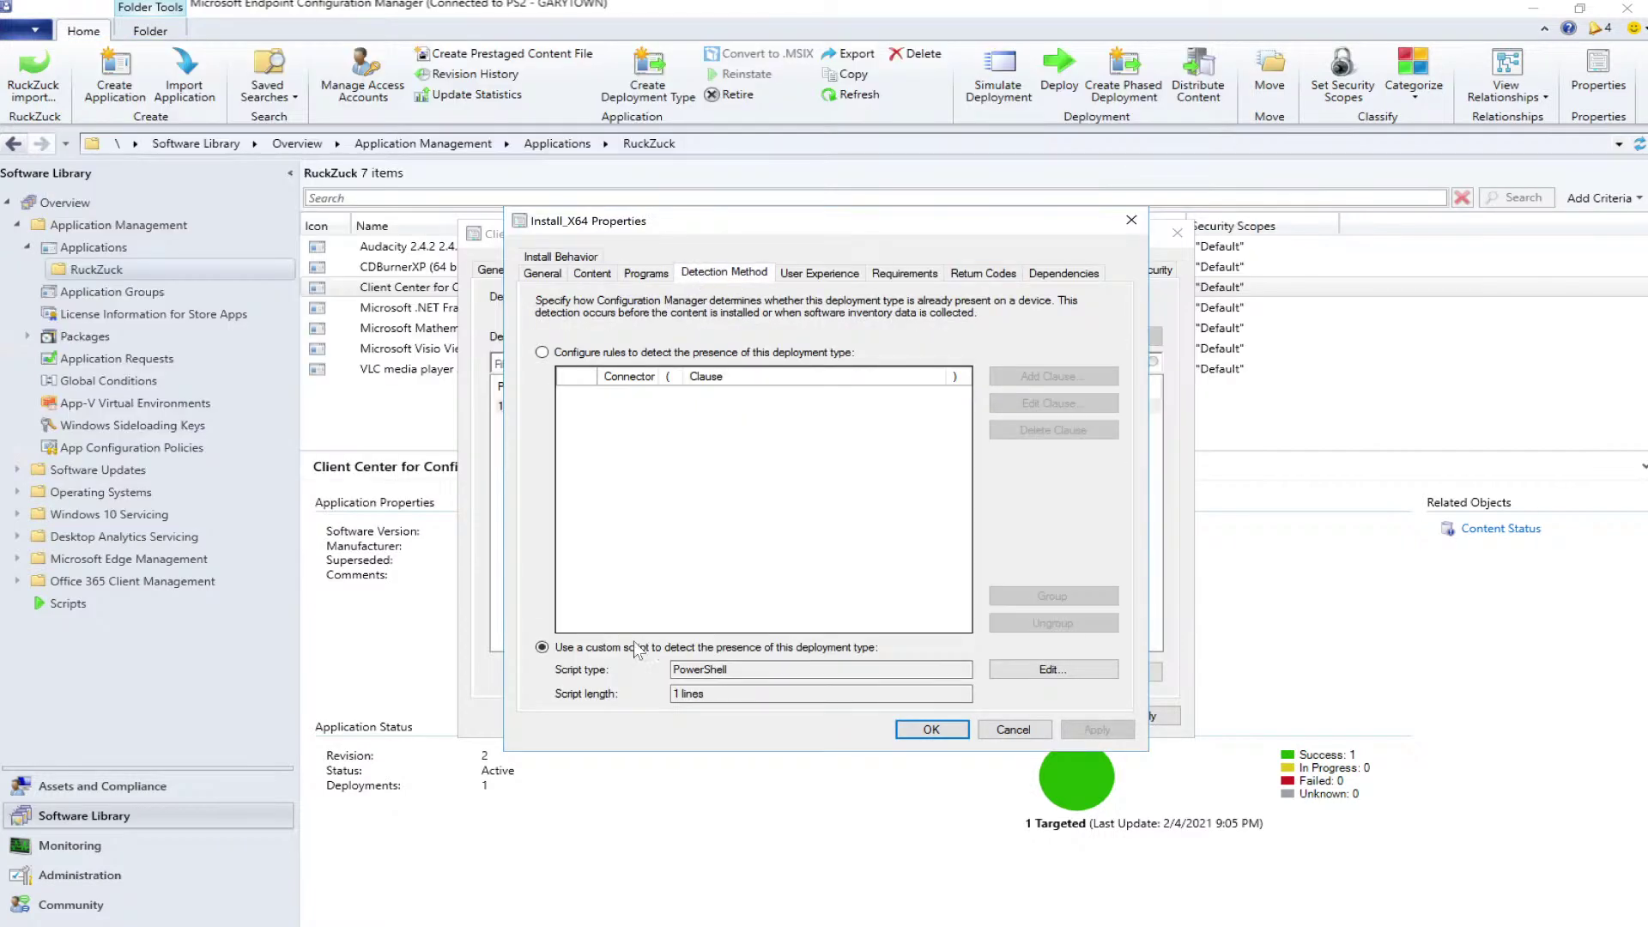
click(1038, 669)
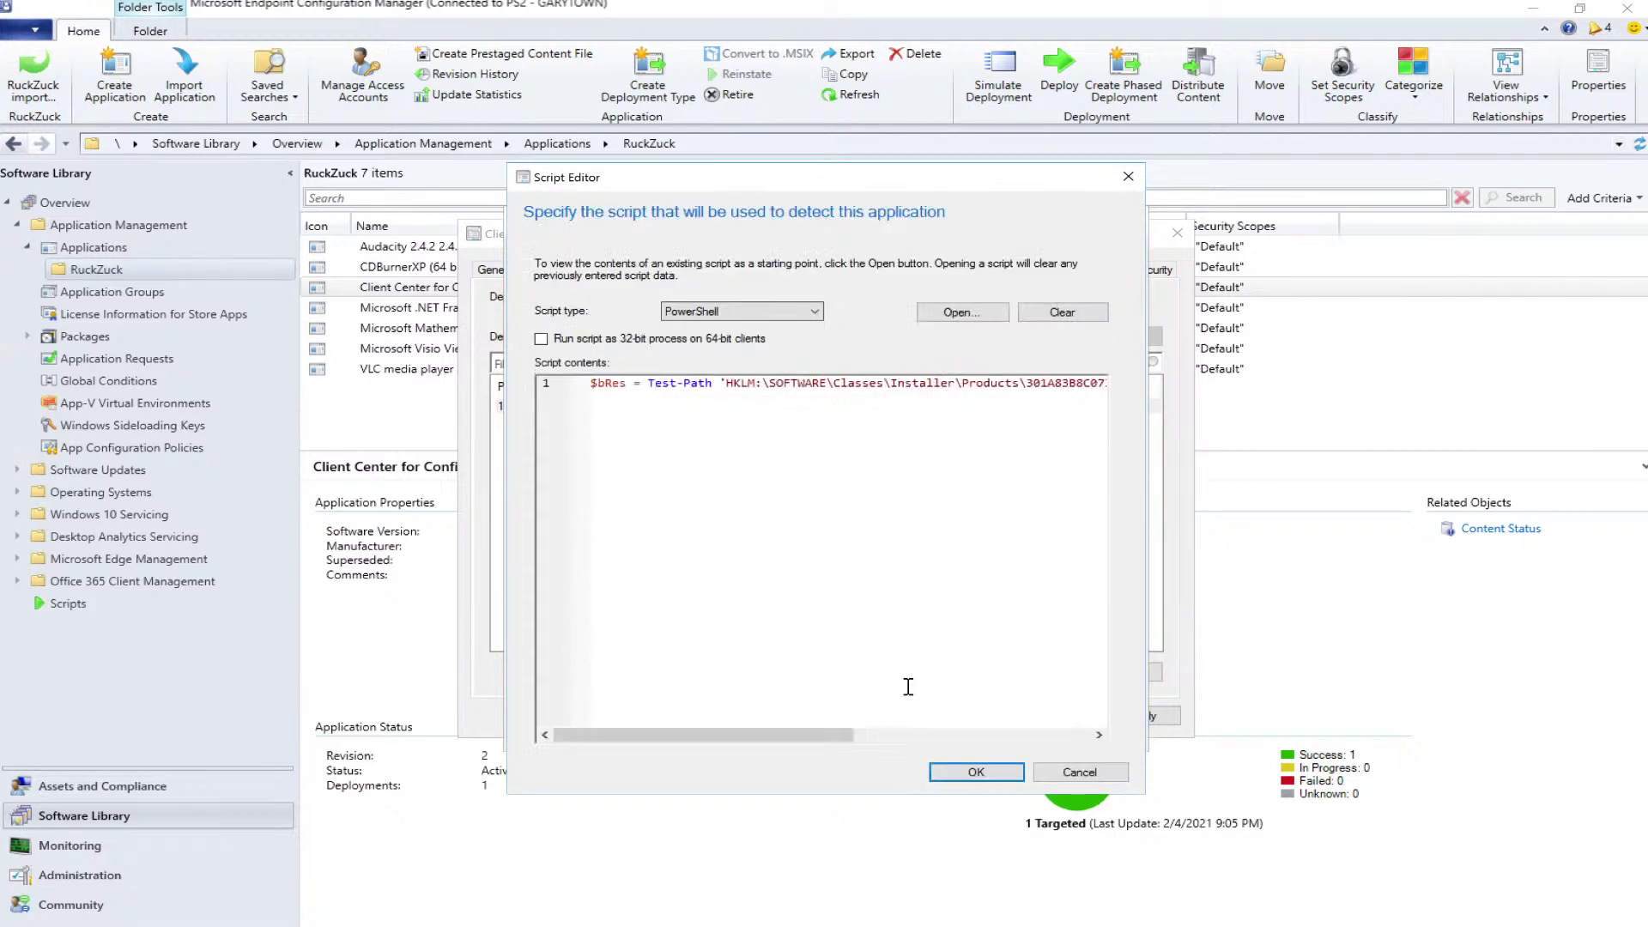
drag(800, 735, 978, 735)
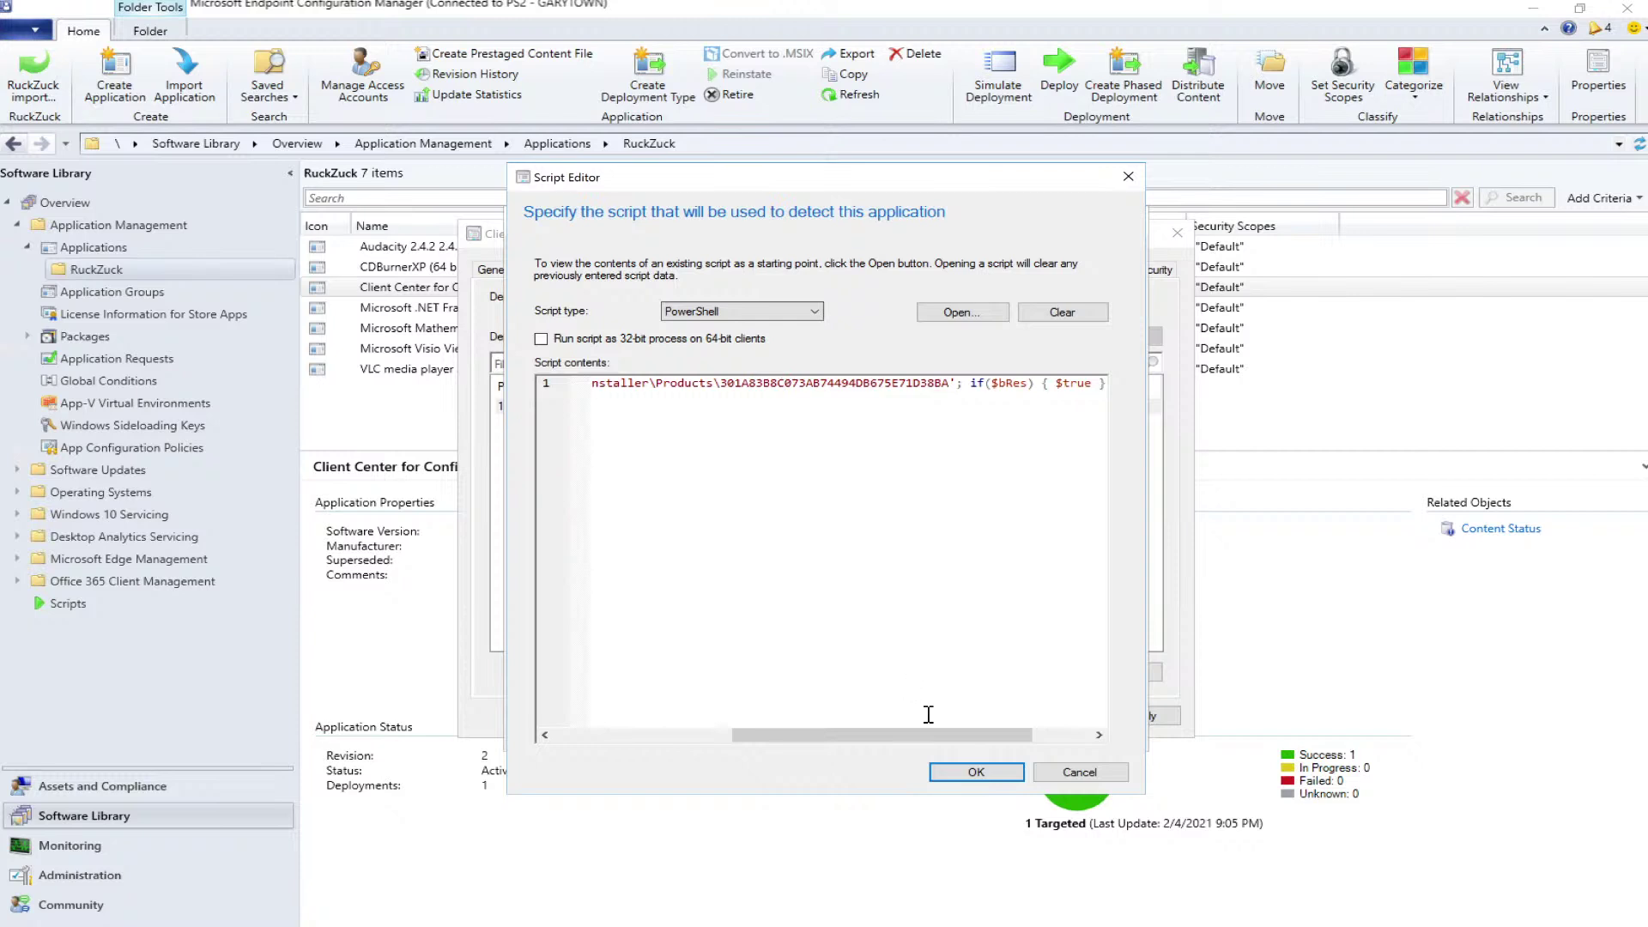
click(1078, 773)
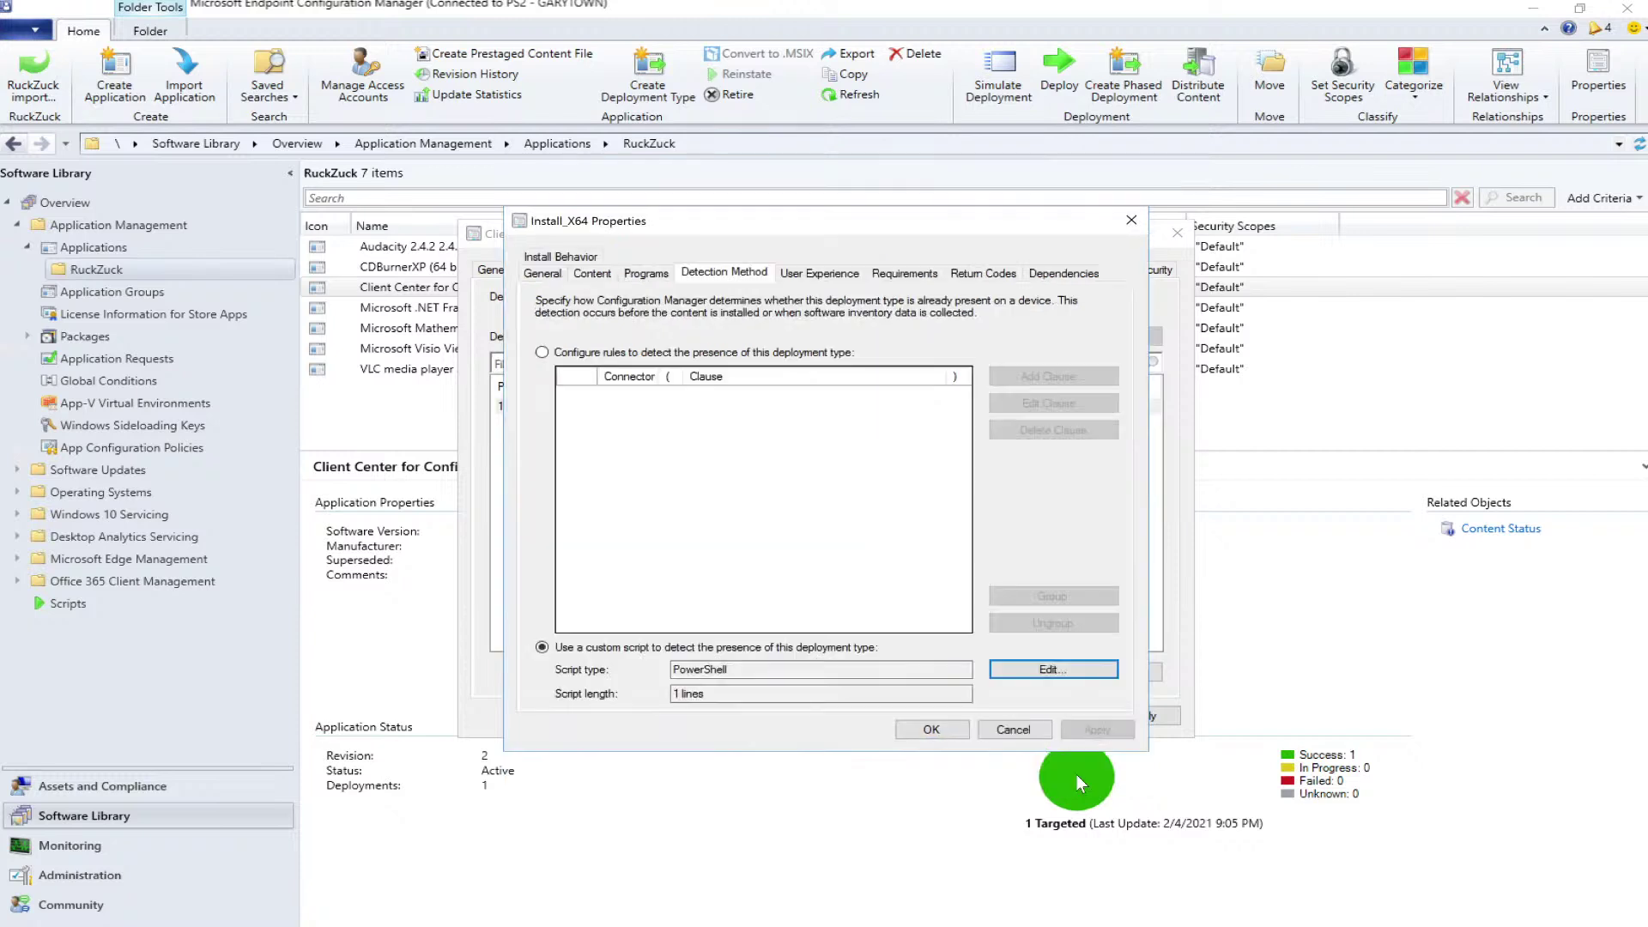
Review the Install_X64 deployment type's user experience settings and its operating system requirement, leaving the requirement unchanged
click(822, 273)
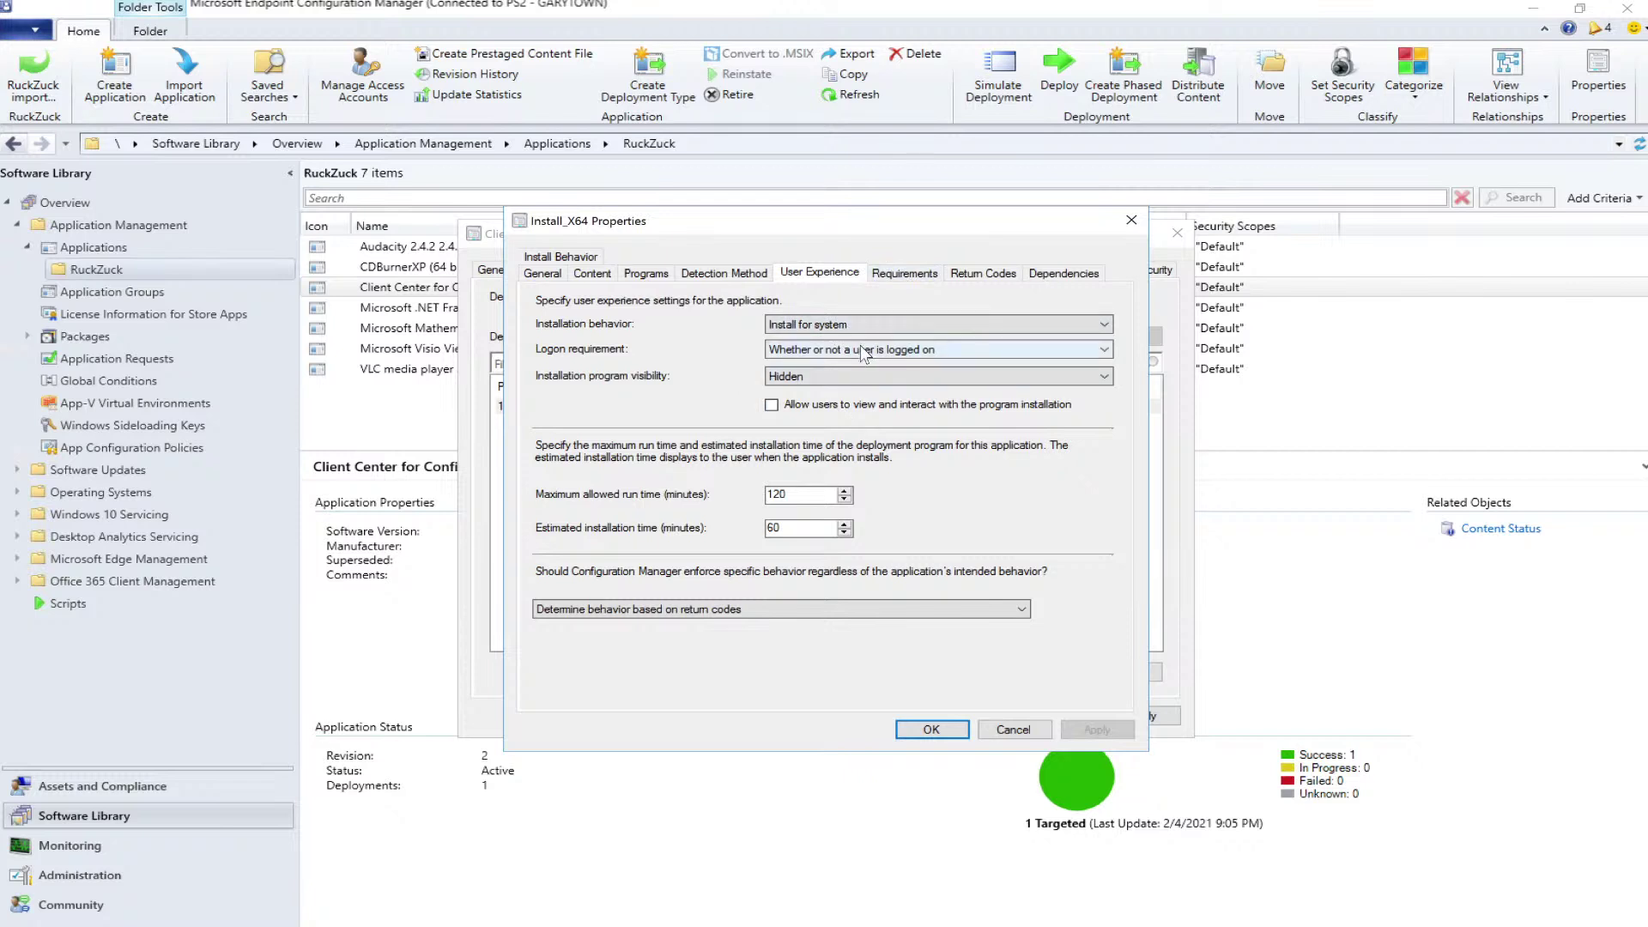
click(905, 273)
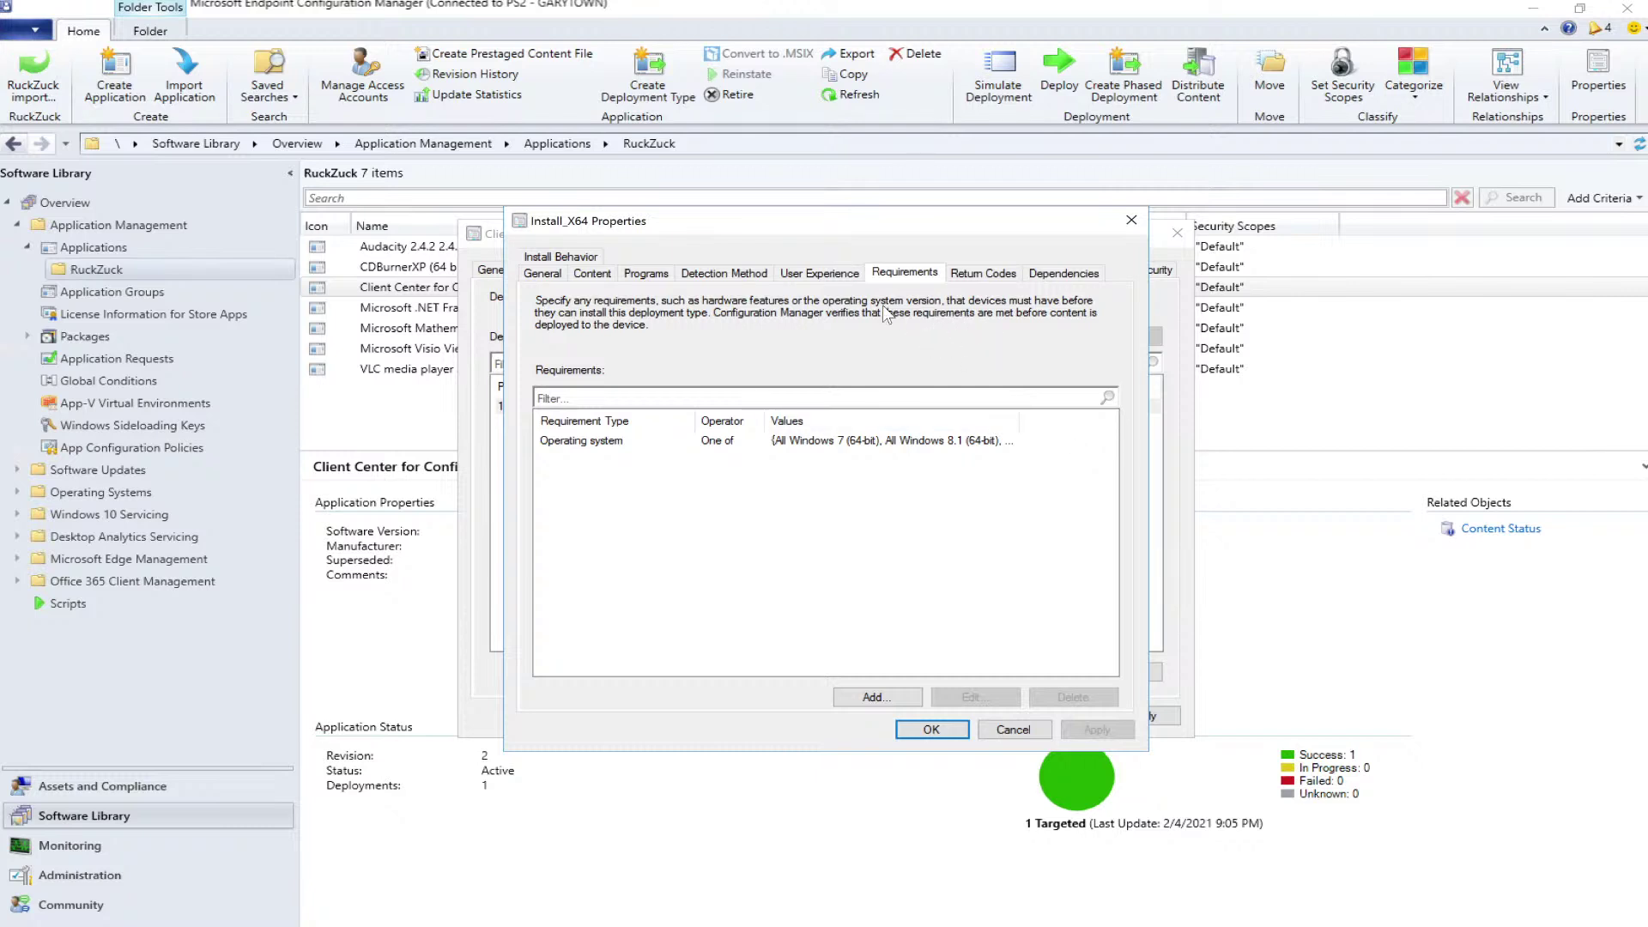
click(834, 442)
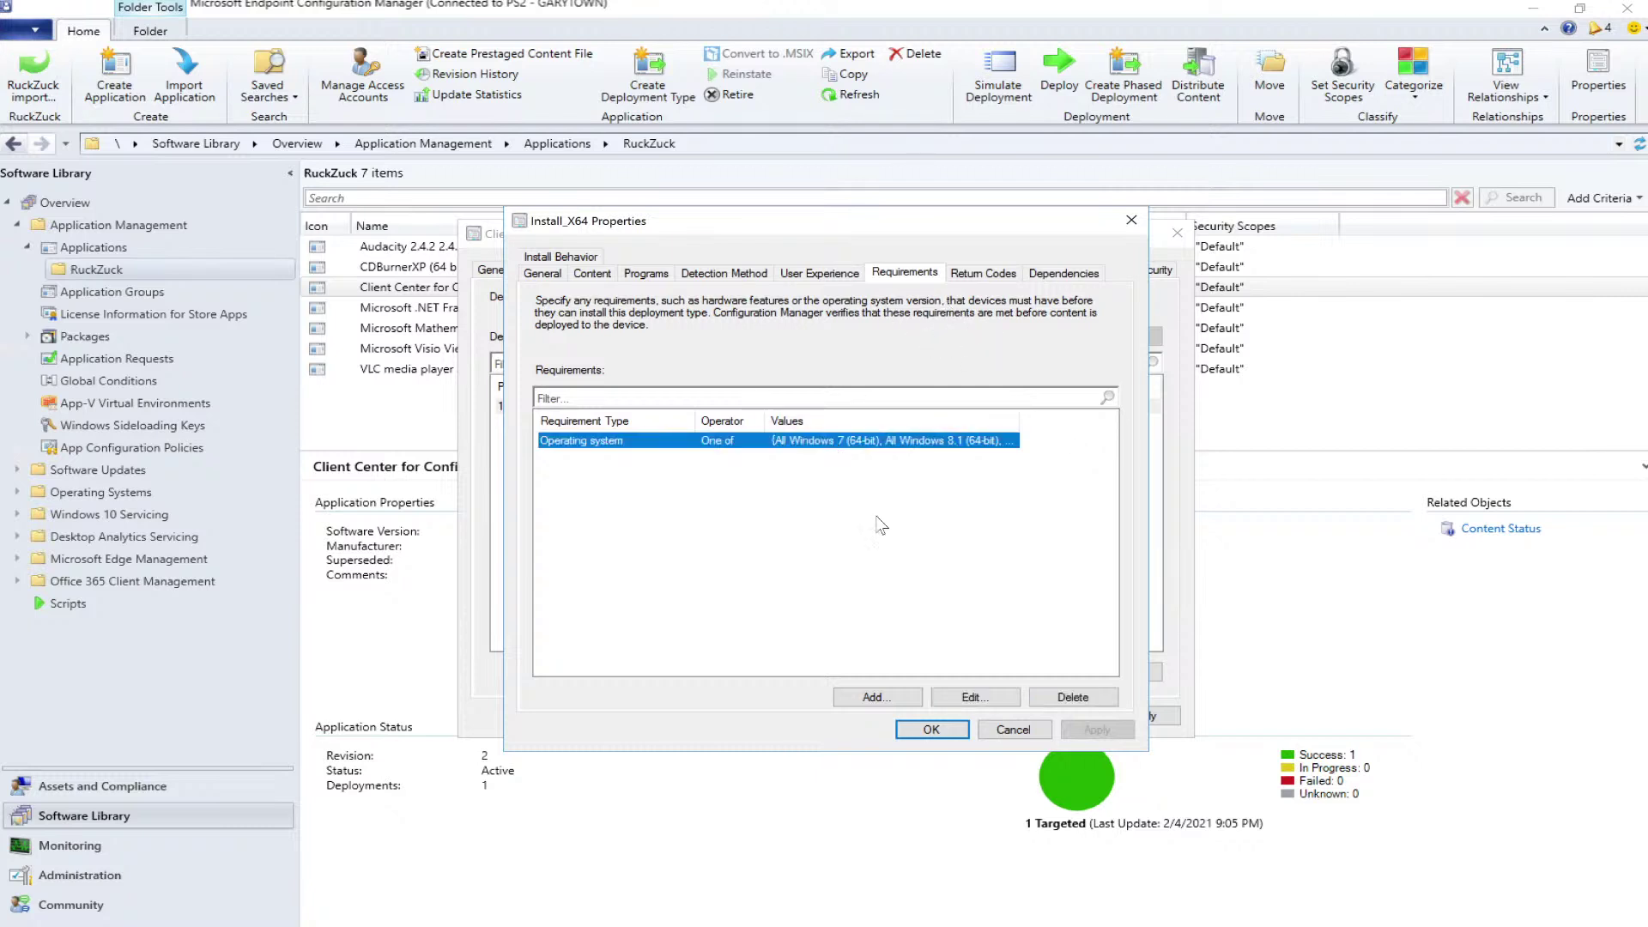
click(964, 696)
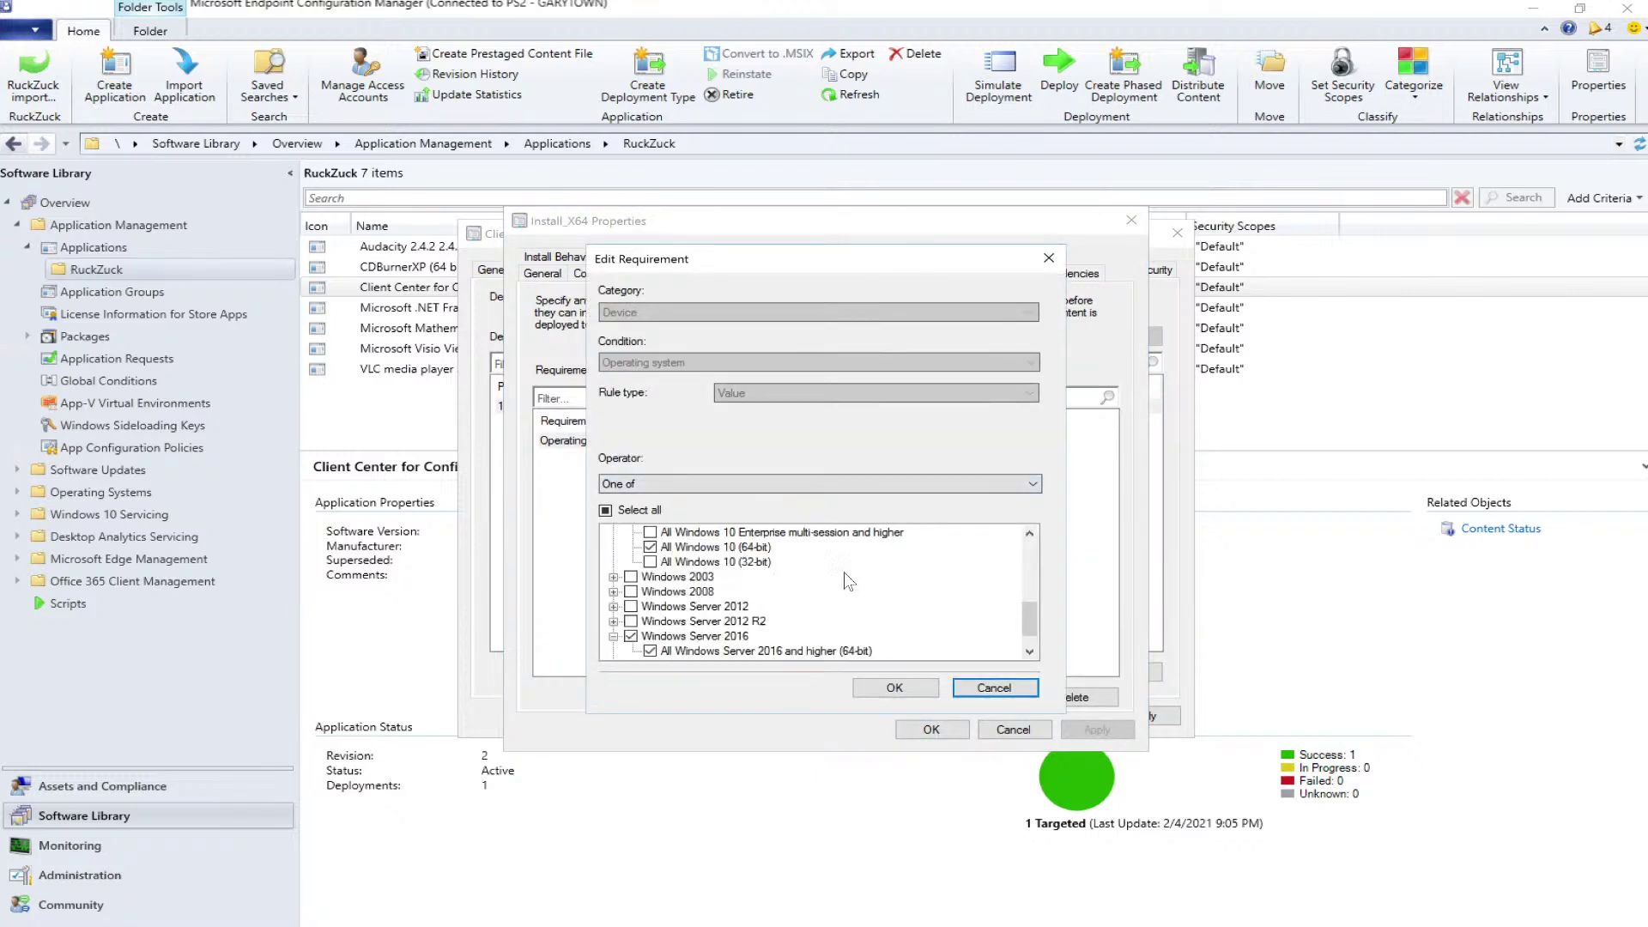
click(987, 687)
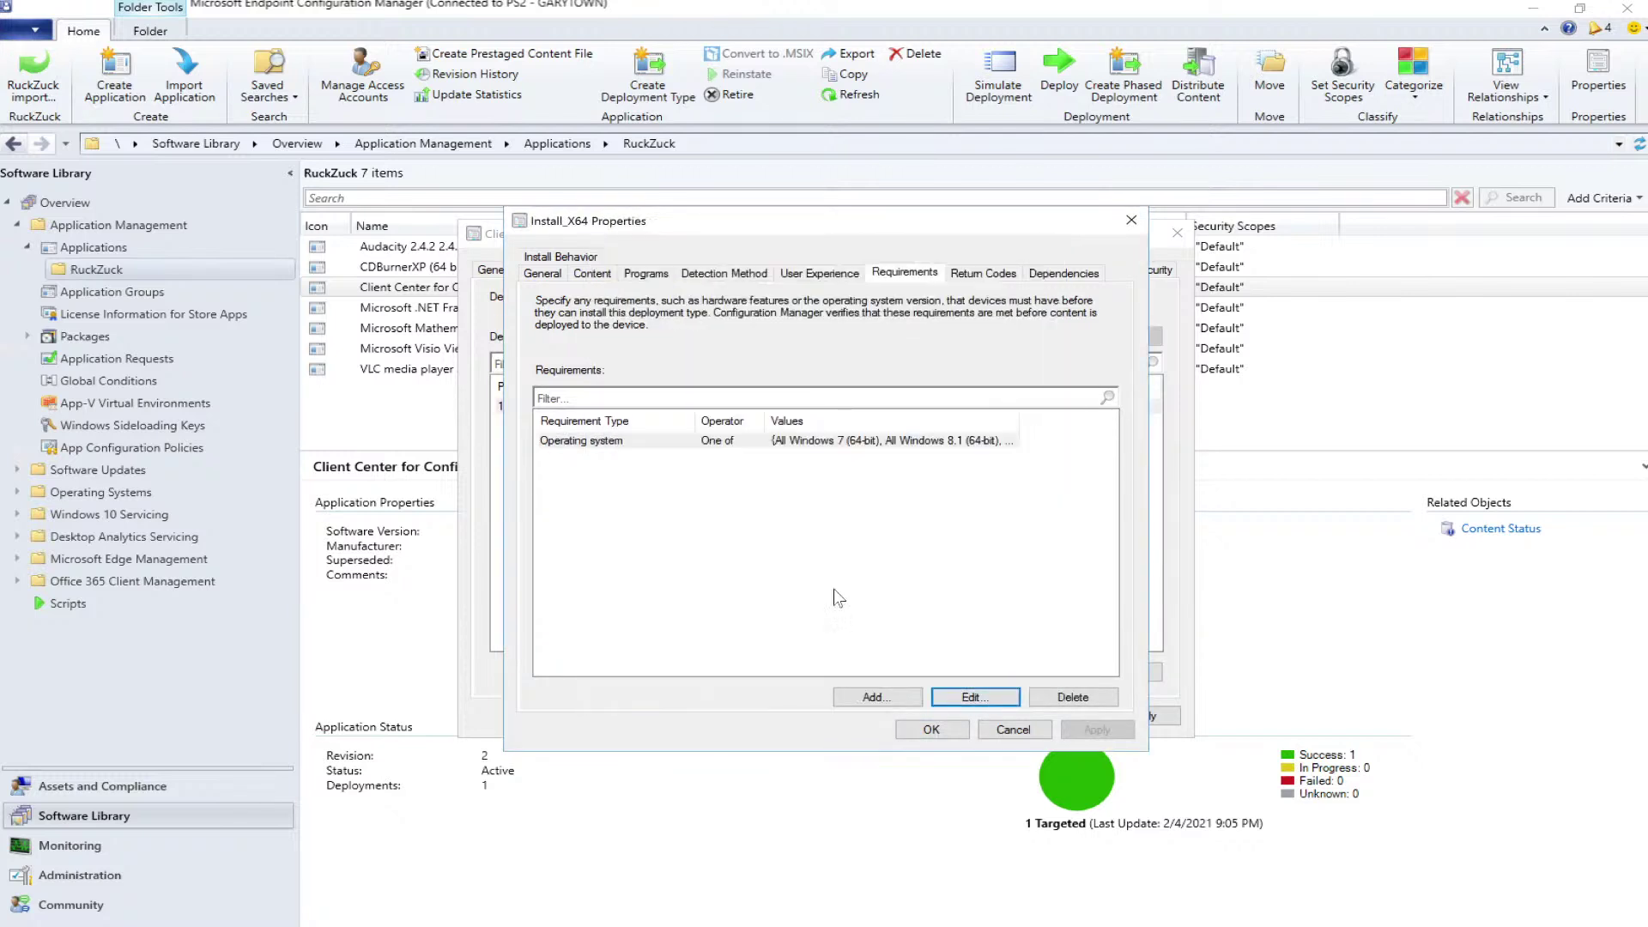
Reopen the operating system requirement, examine which Windows versions are selected in its list, and cancel without changes
click(749, 440)
click(962, 692)
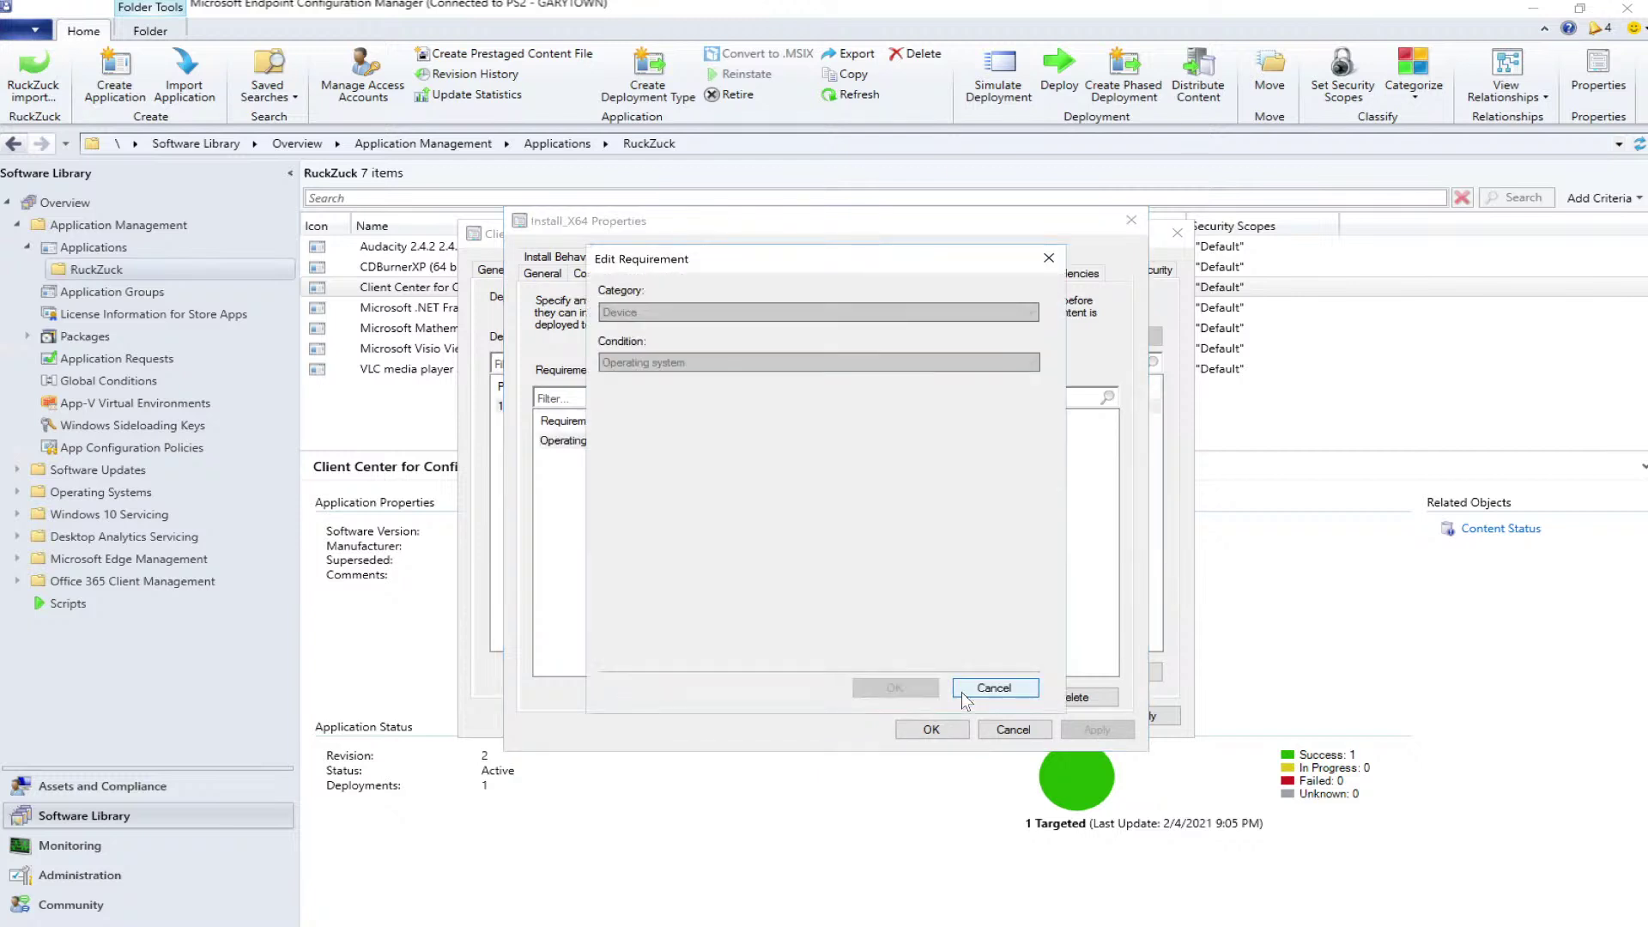
drag(1027, 610, 1028, 590)
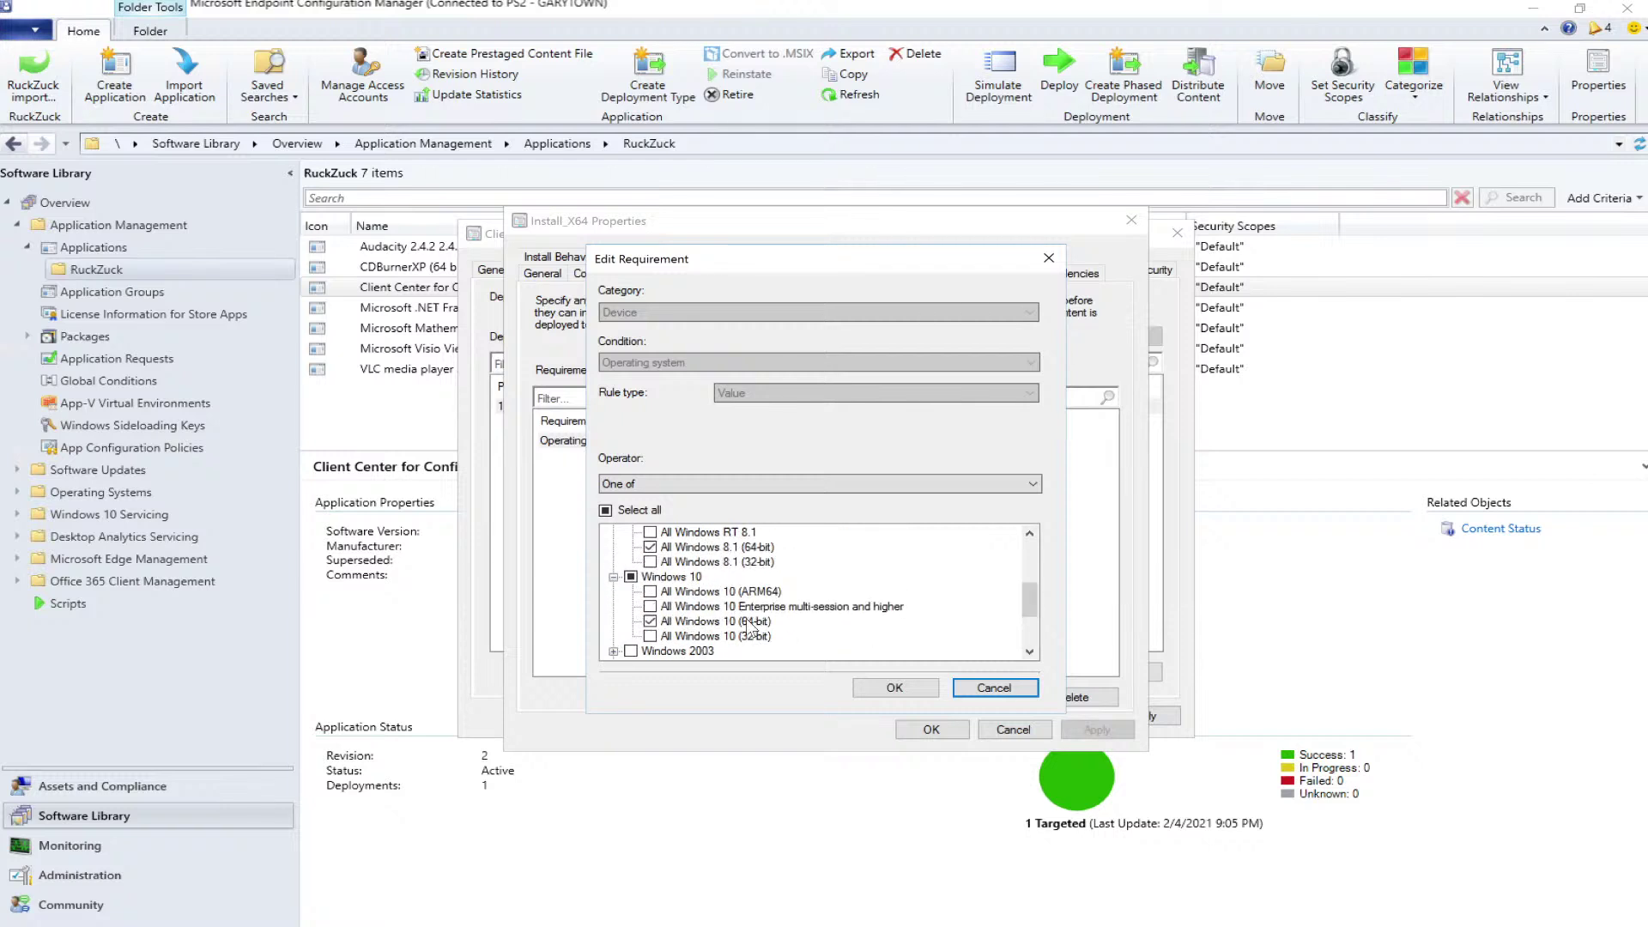
drag(1028, 595, 1028, 594)
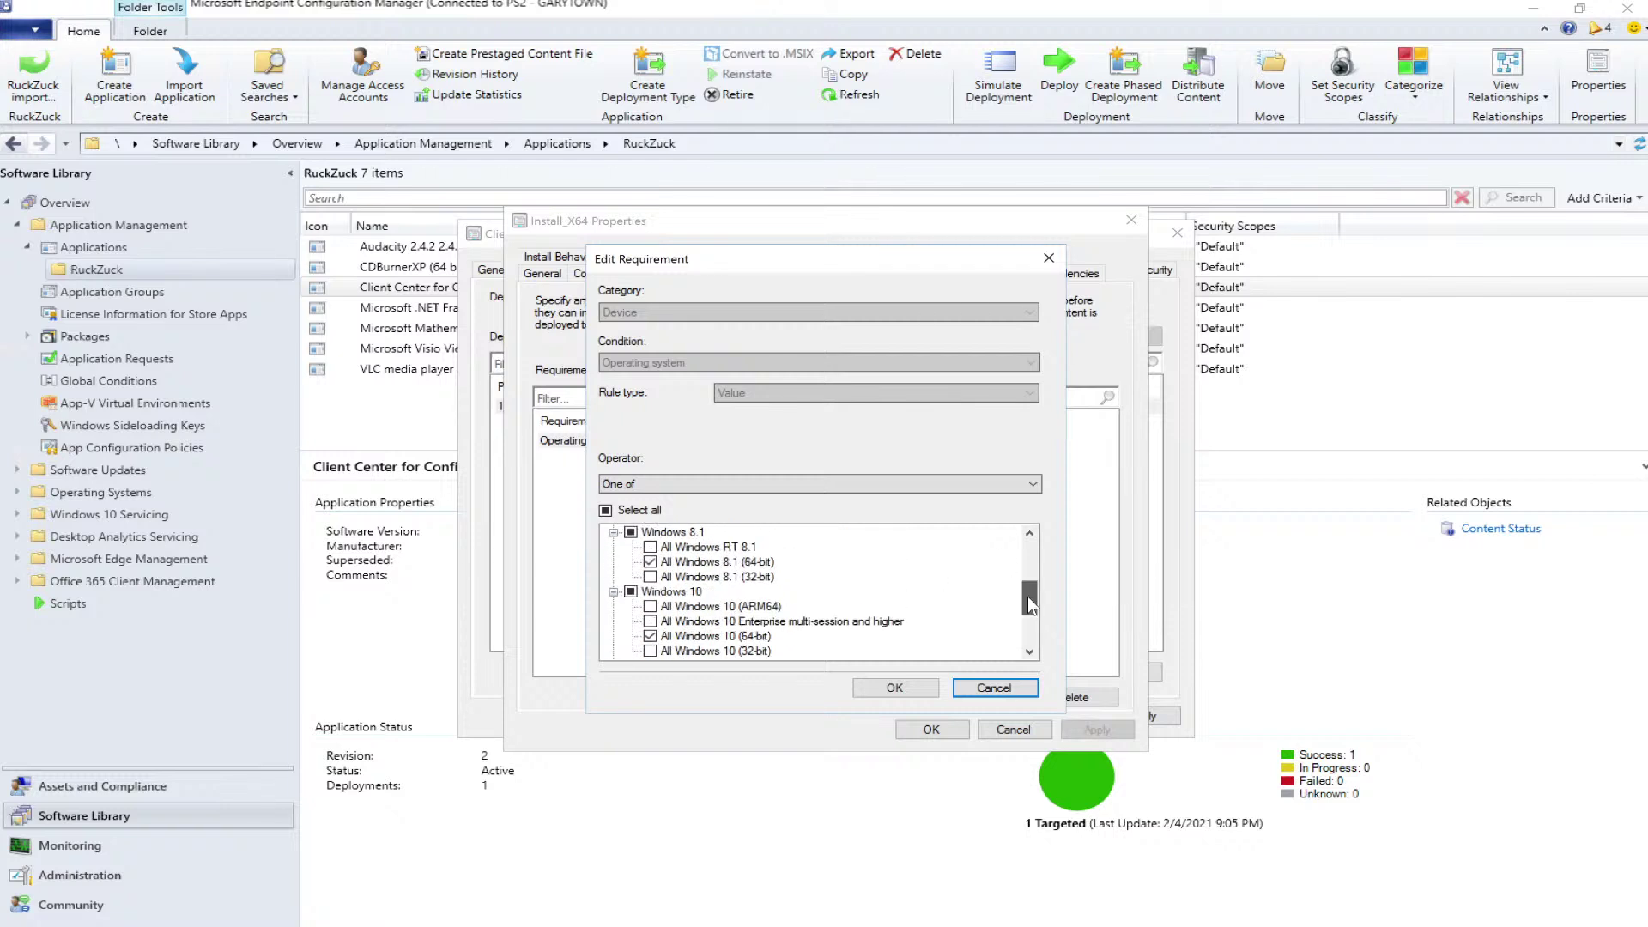
click(996, 687)
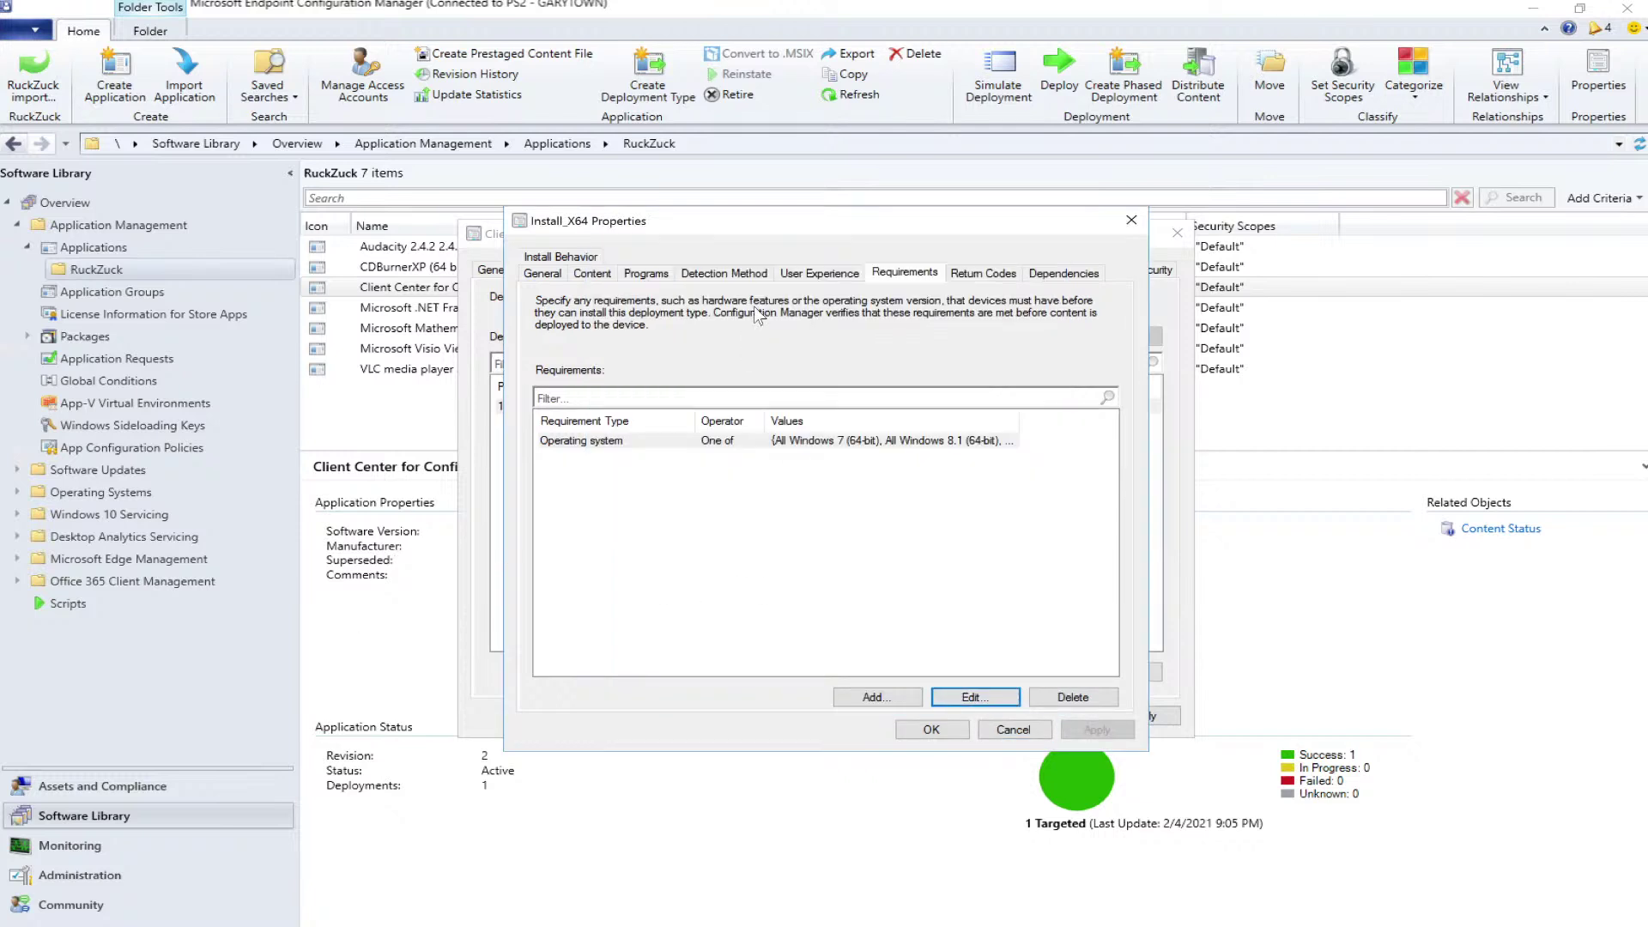
Check the deployment type's return codes and dependencies, and accept both the deployment type and application properties
click(987, 273)
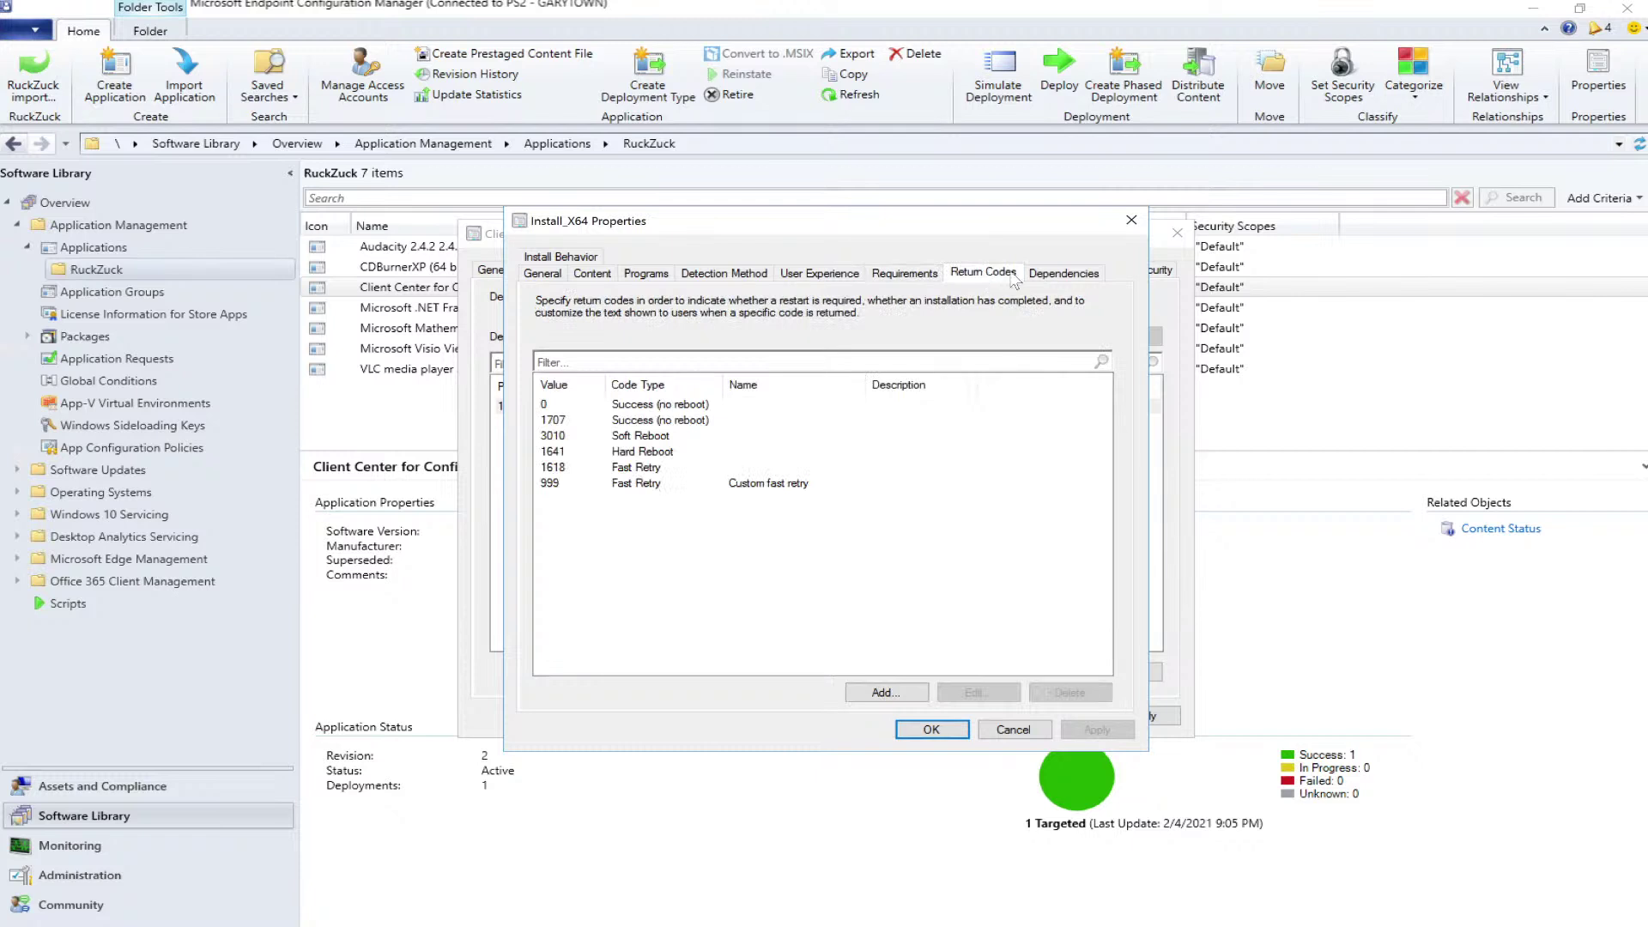
click(1062, 273)
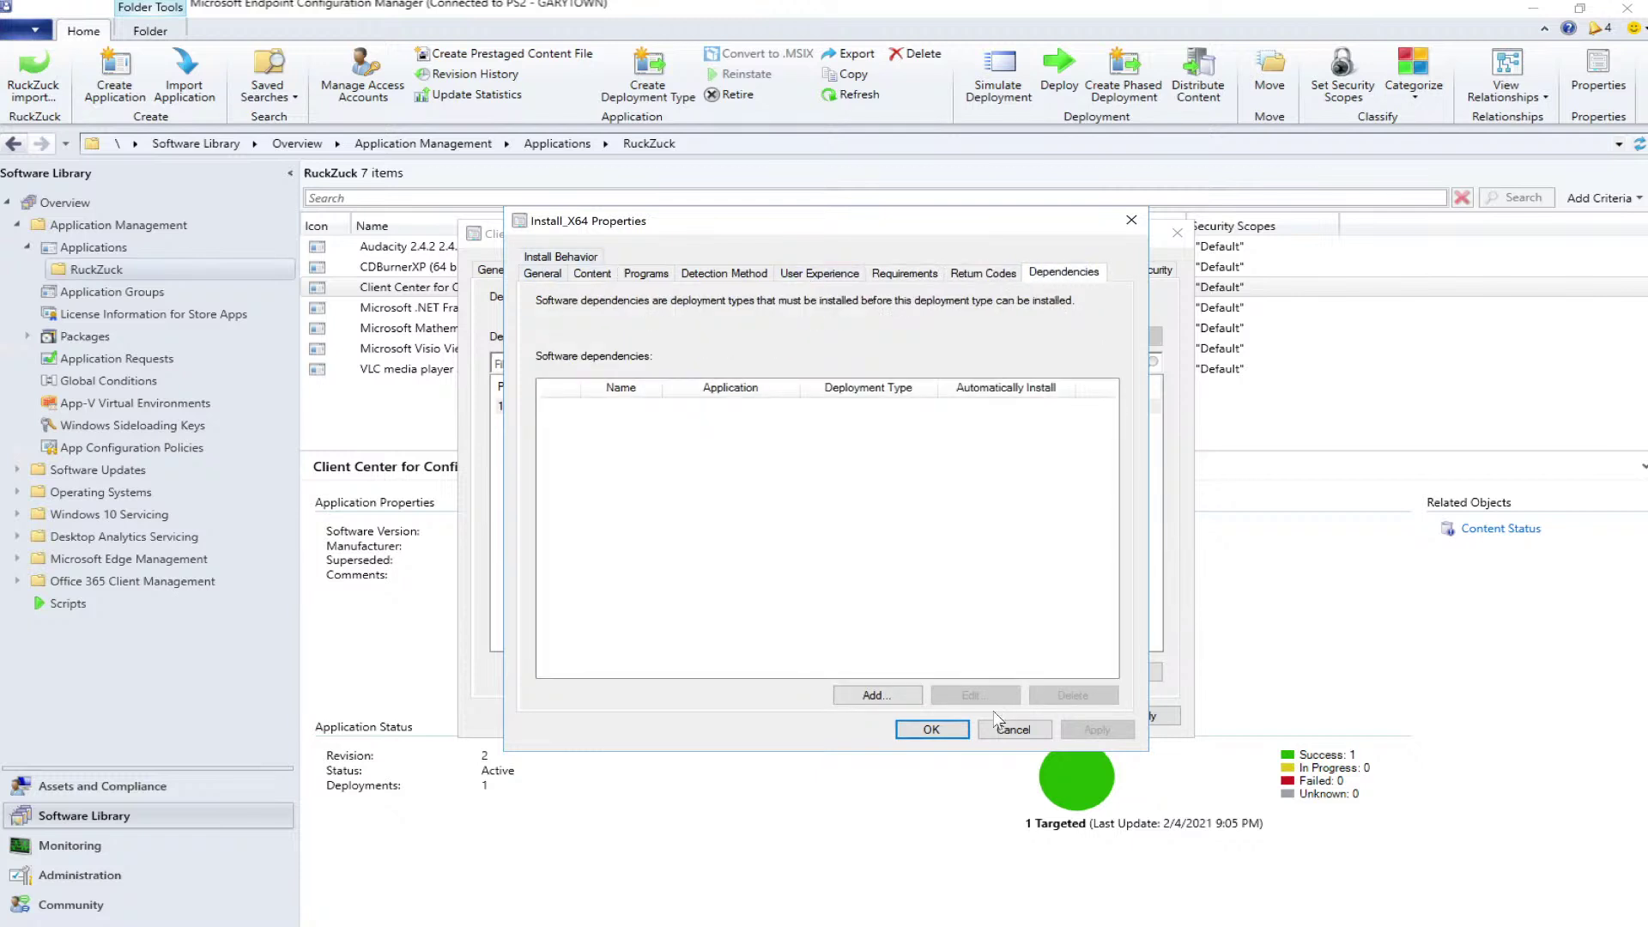
click(930, 731)
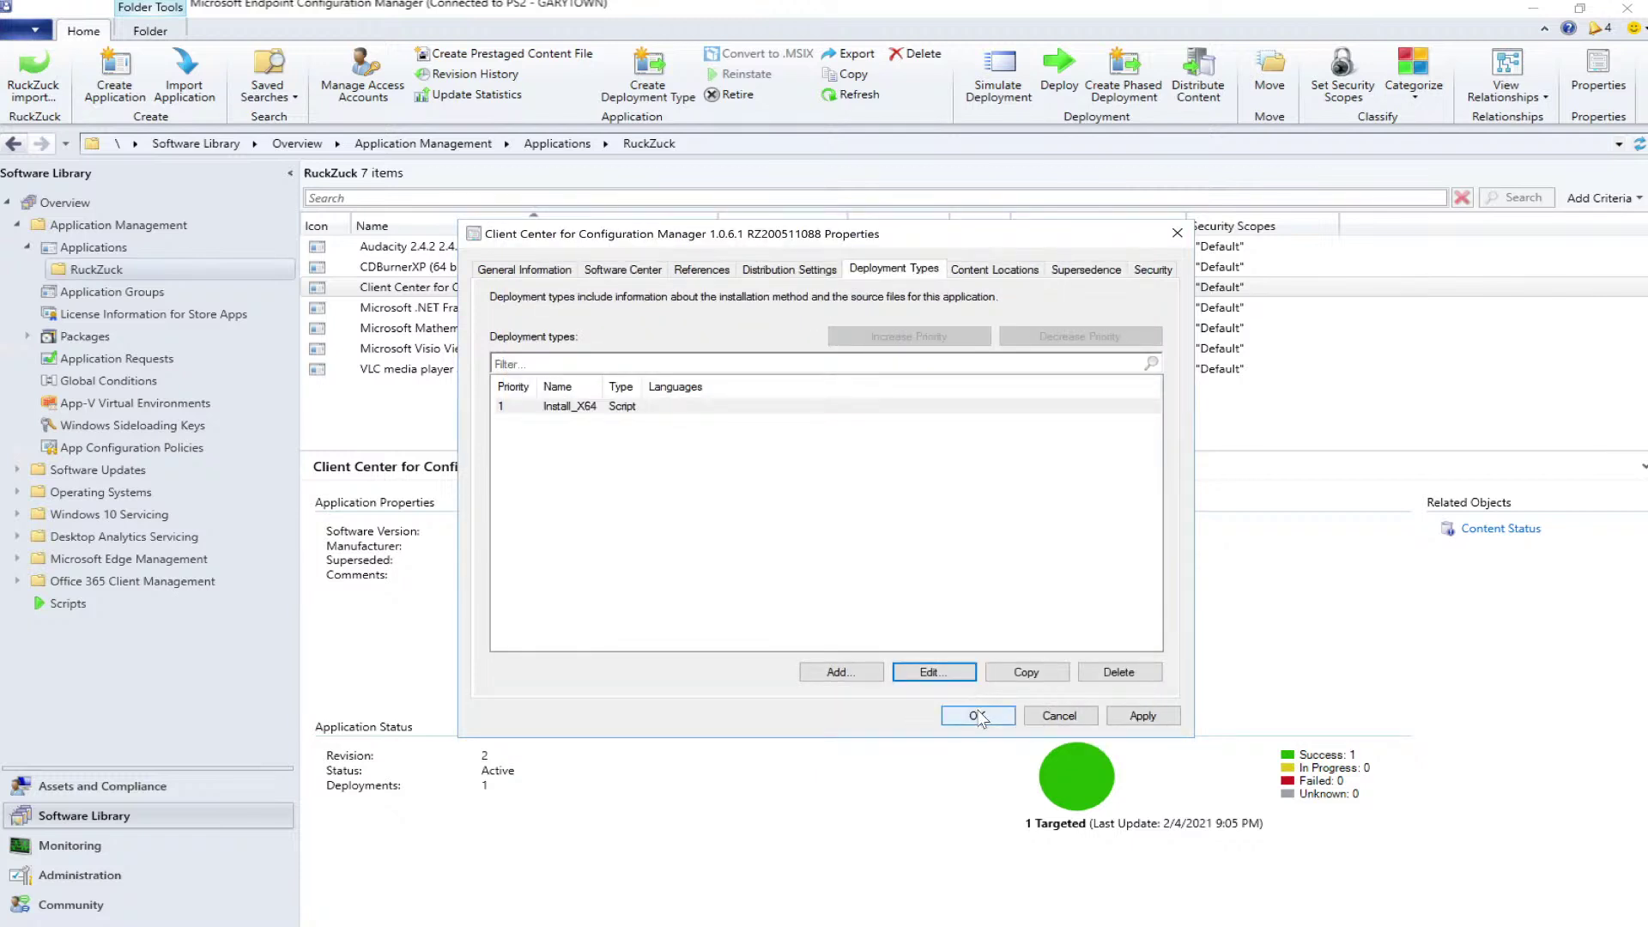
click(978, 716)
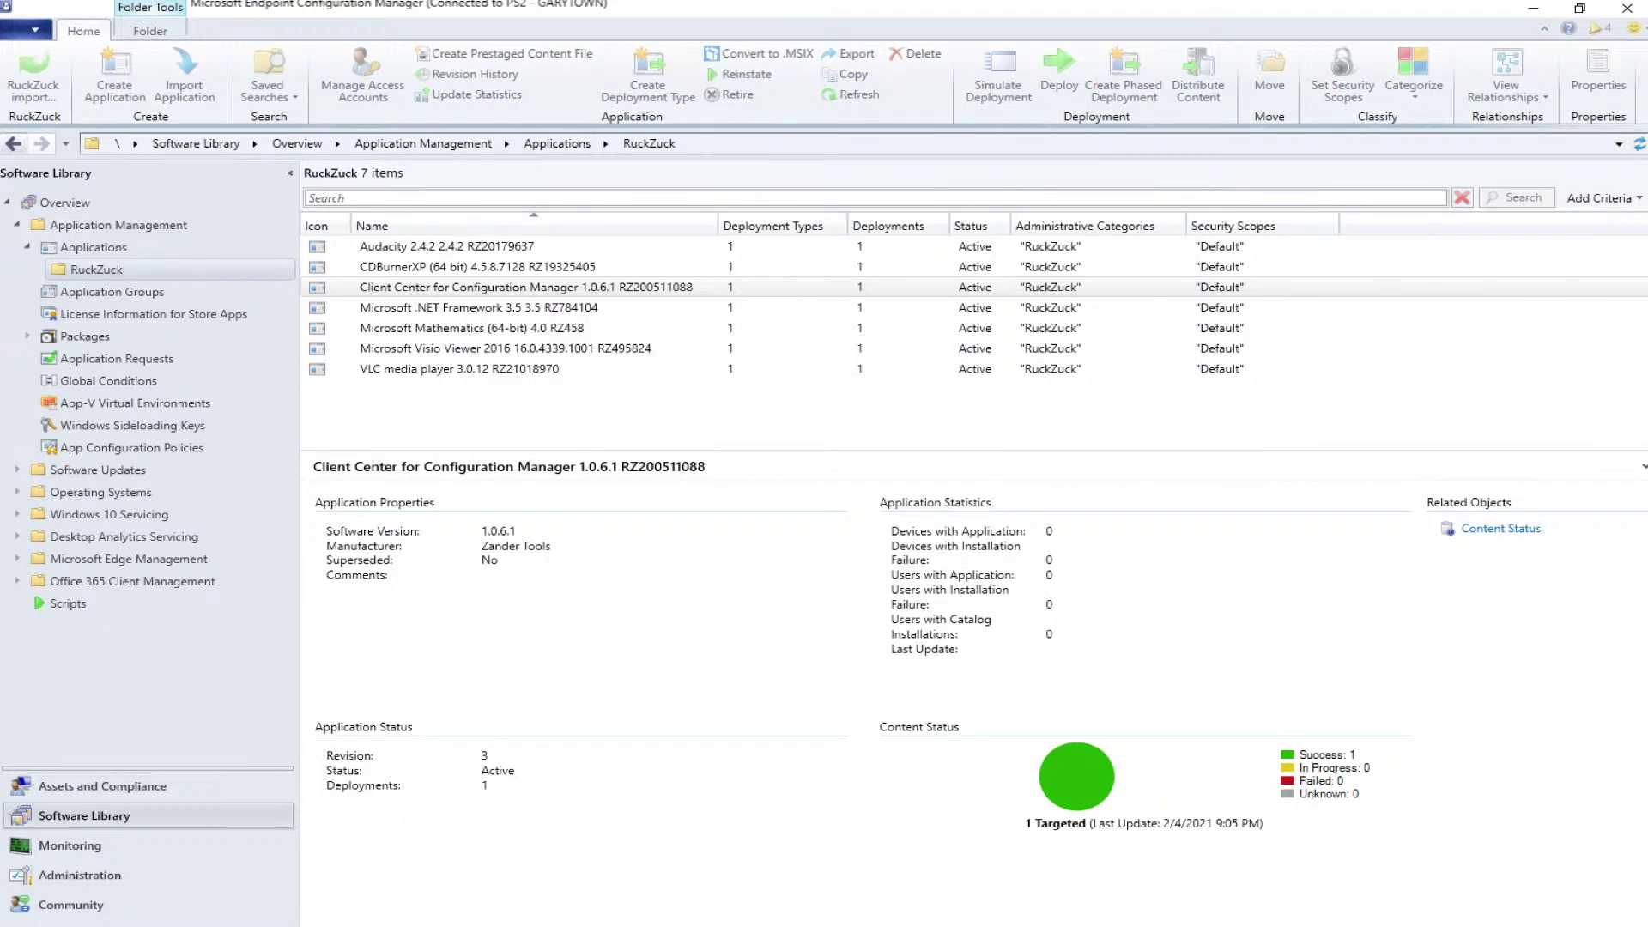
Check the Client Center application's deployment, and examine the membership rules of the UAI_Visio Viewer 16.0.4339.1001 user collection in the RuckZuck folder without changes
click(418, 514)
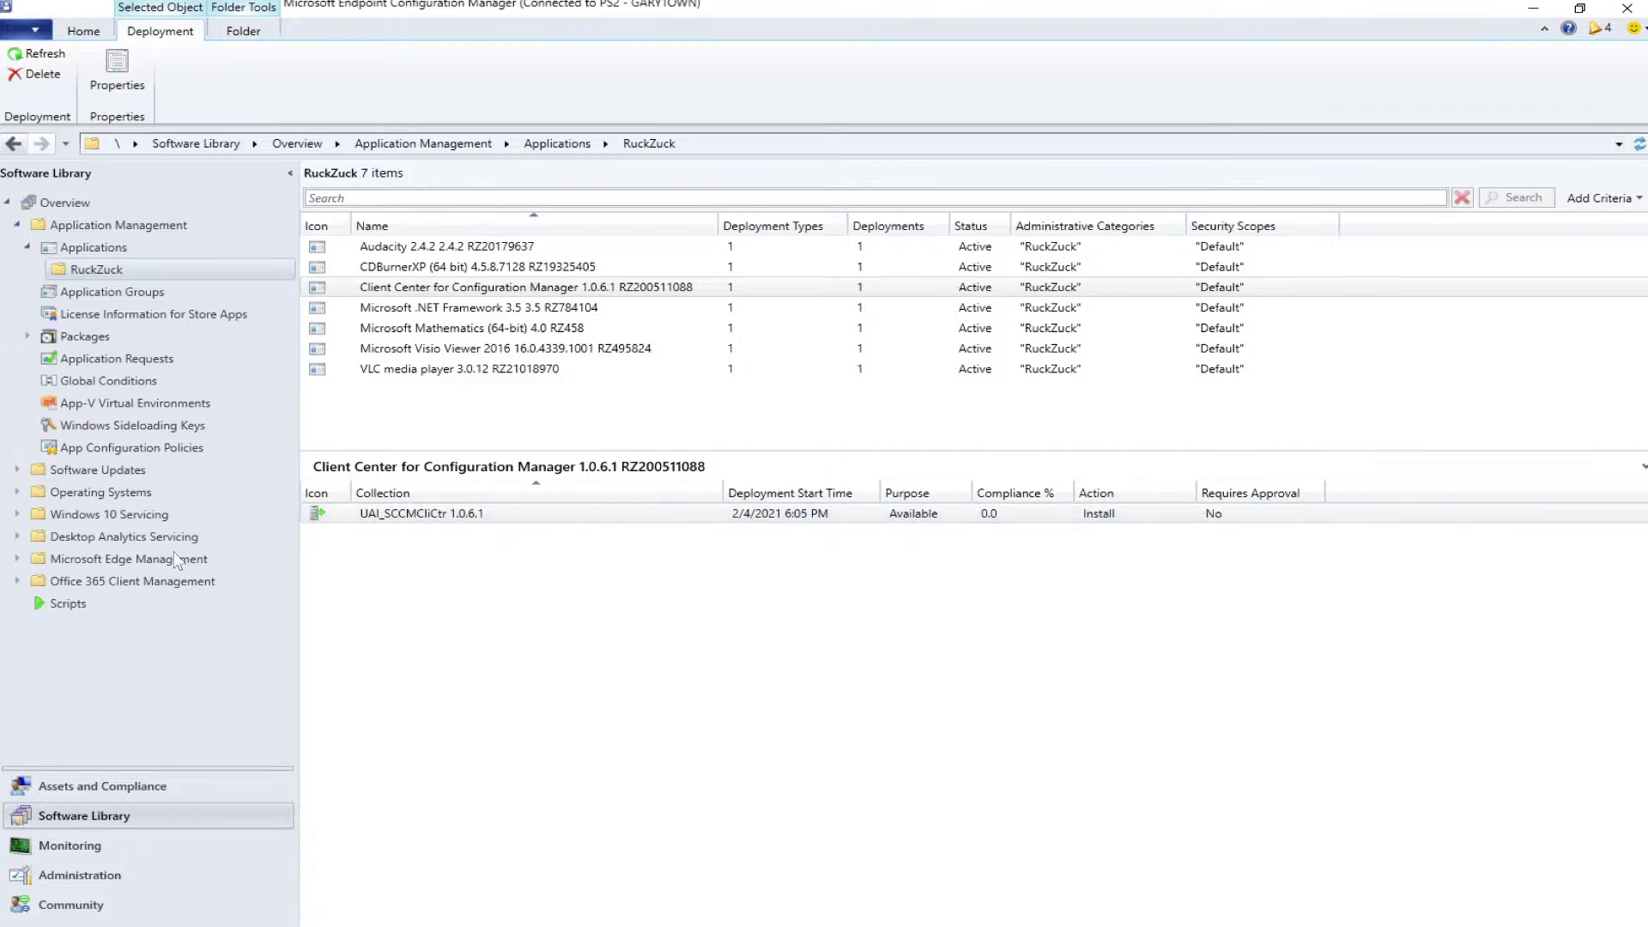
click(70, 788)
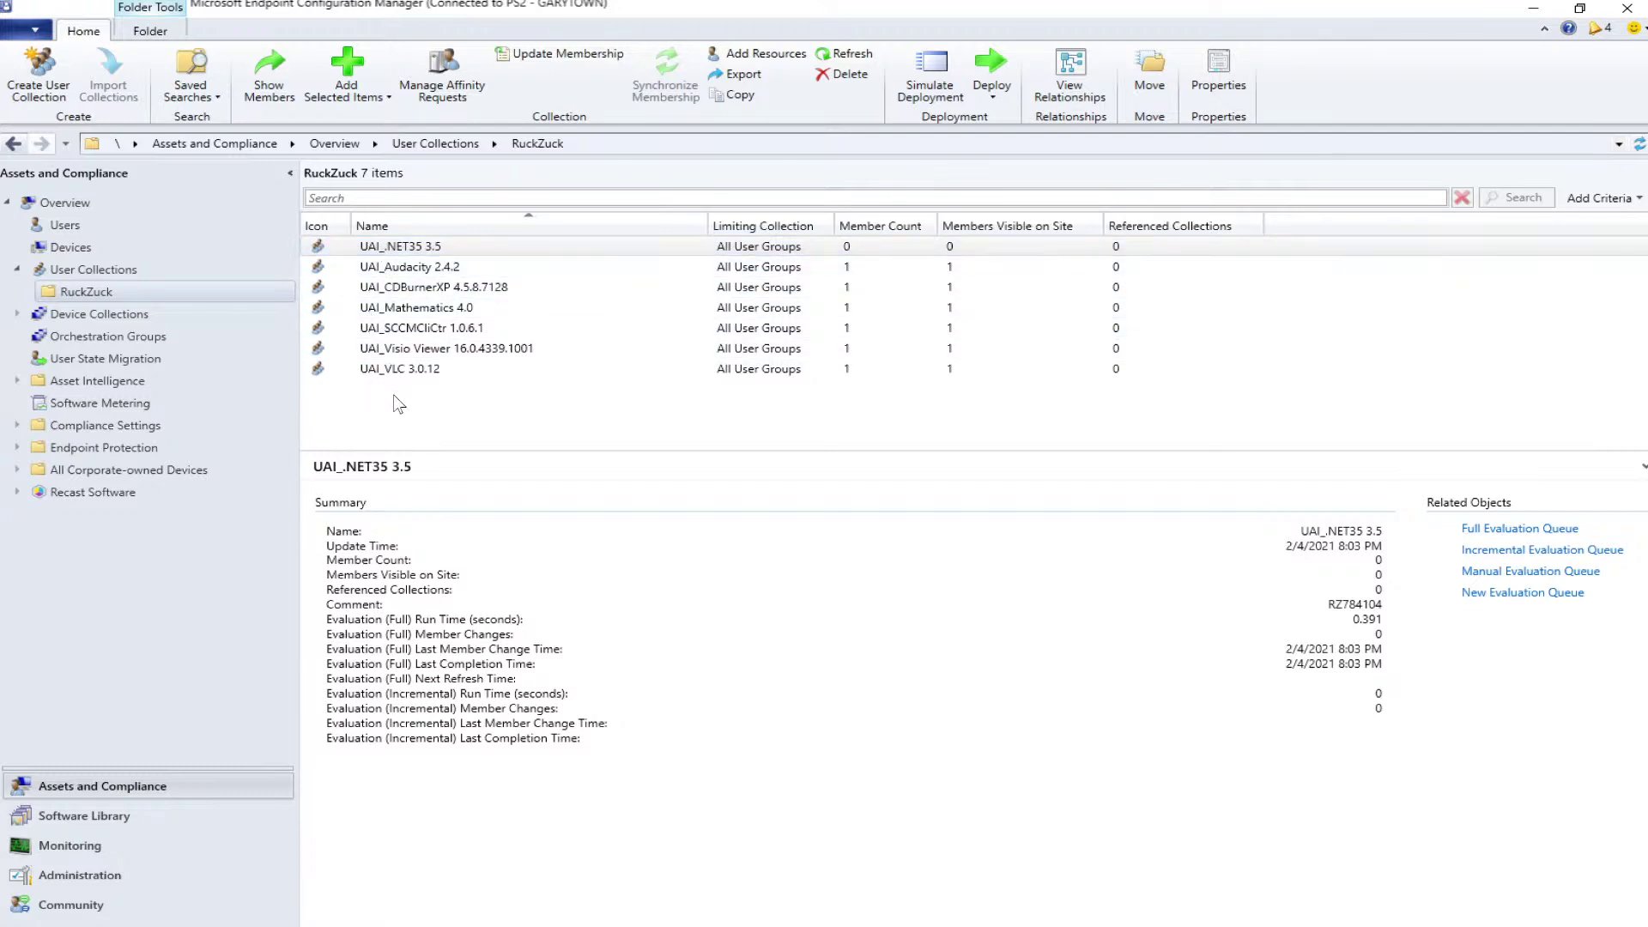
click(479, 352)
right_click(480, 350)
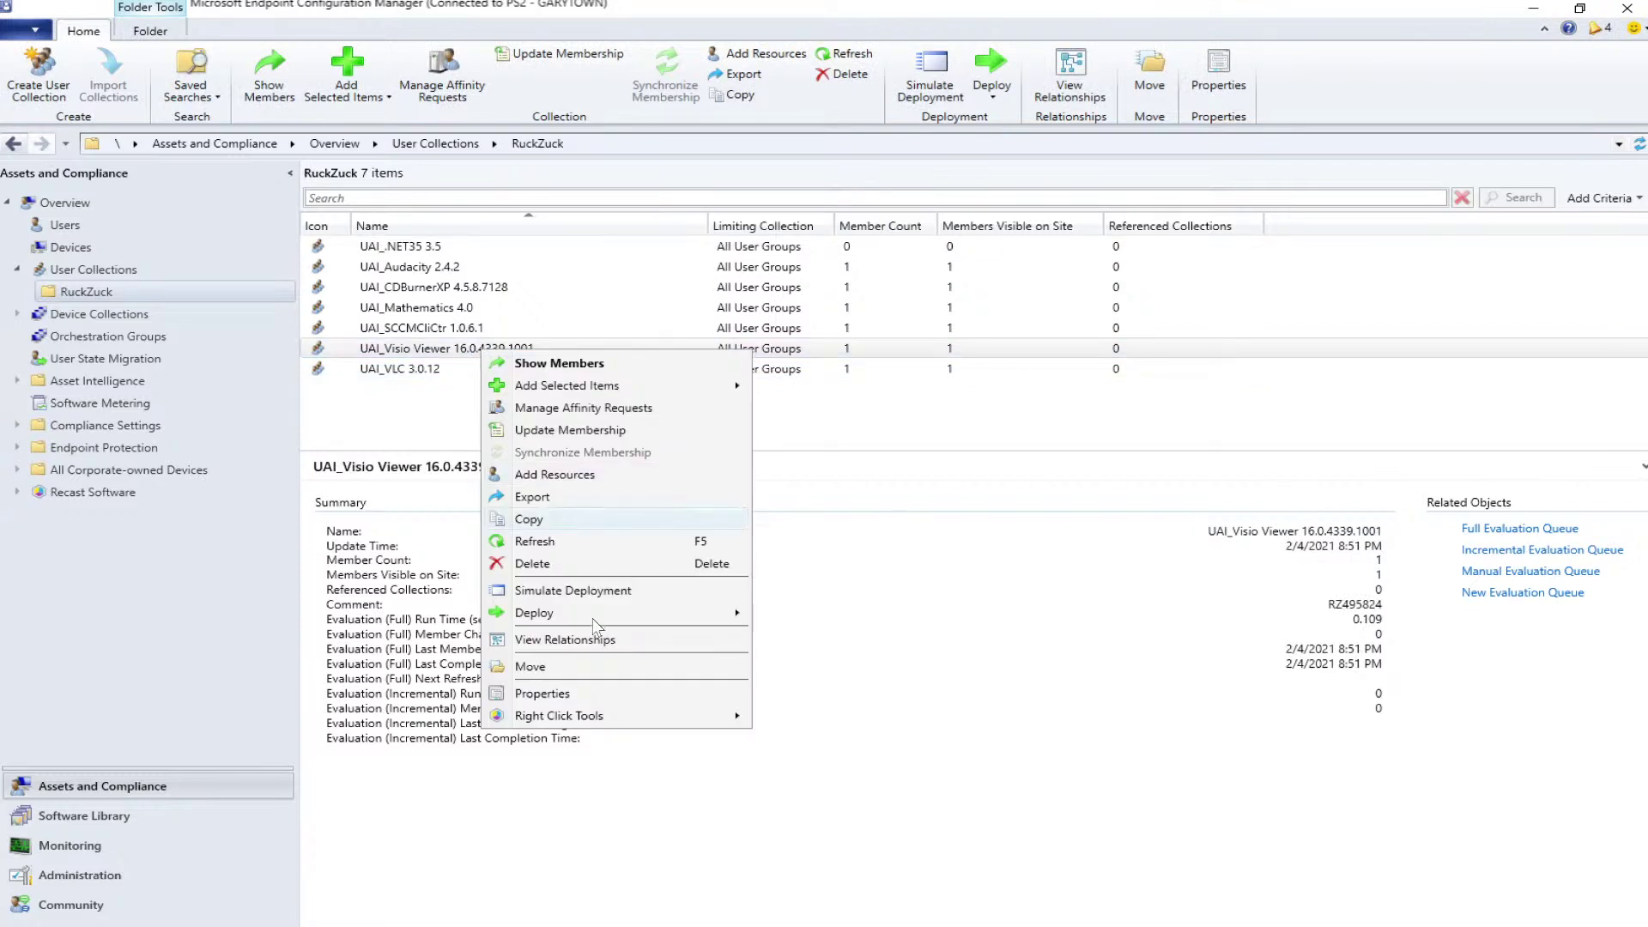
click(584, 691)
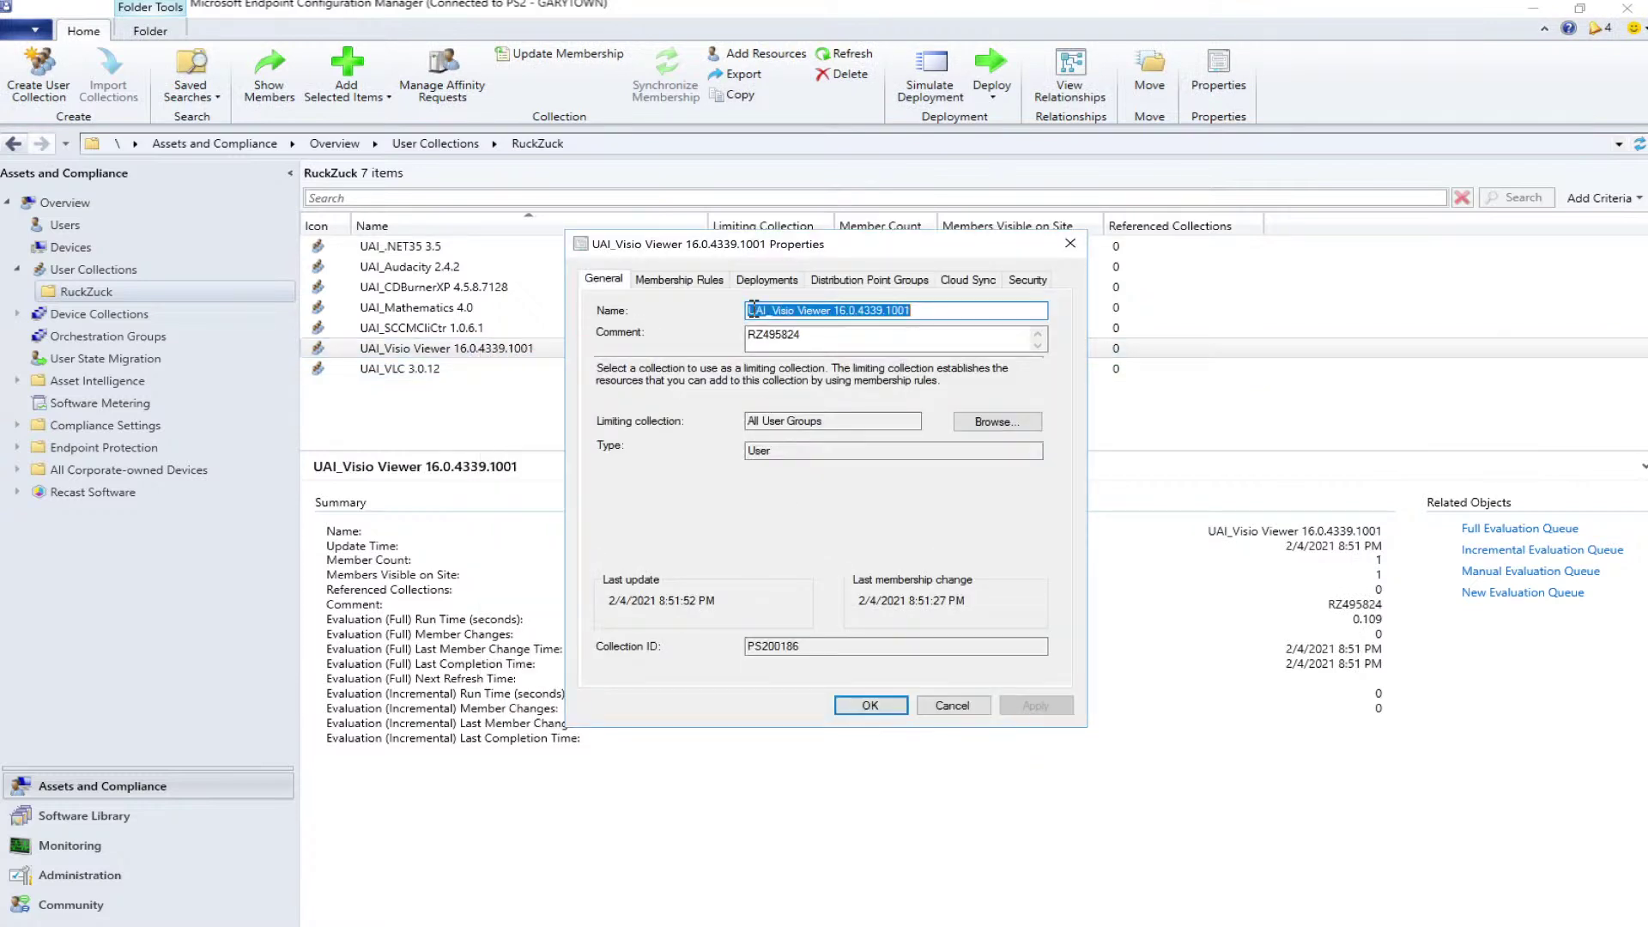
click(707, 286)
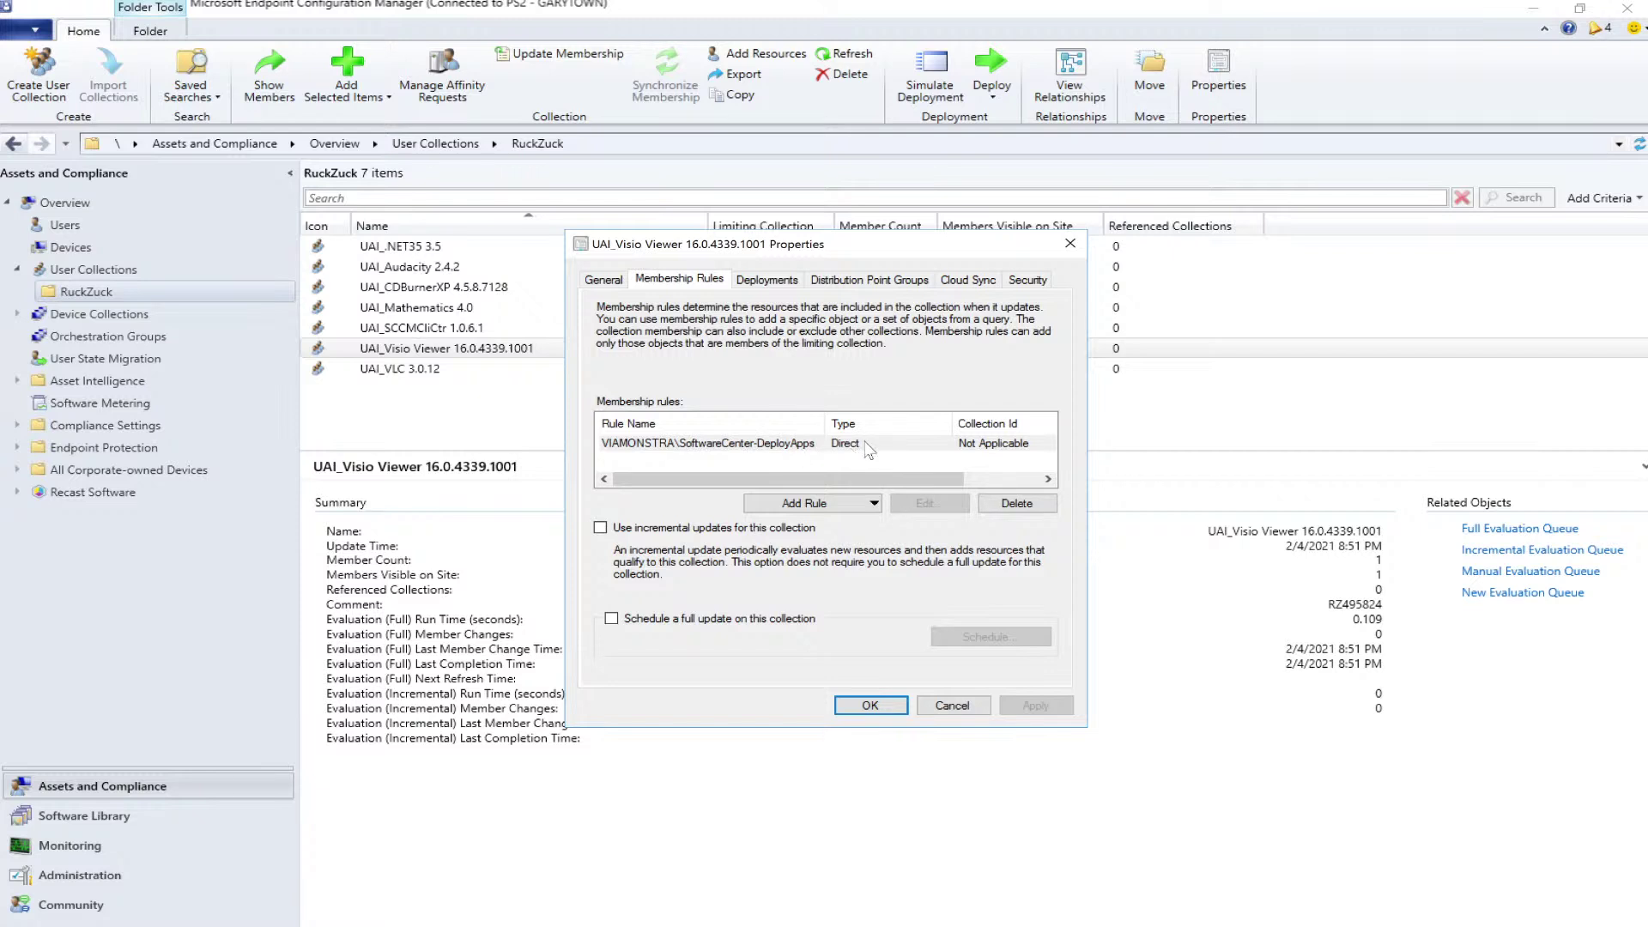
click(965, 704)
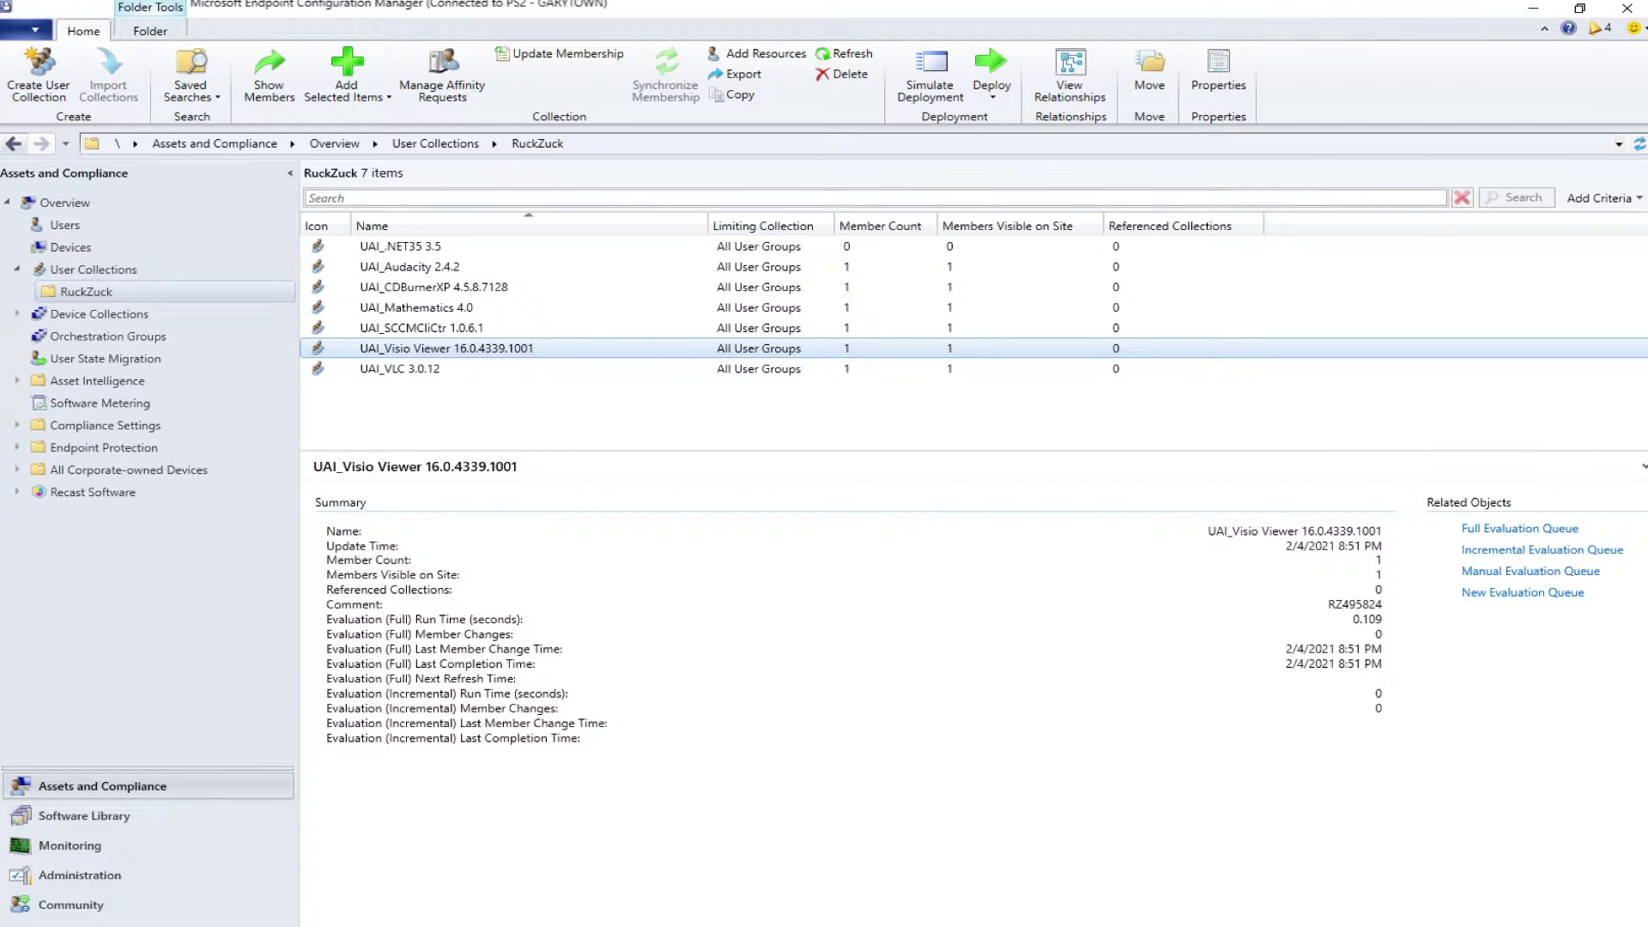
Switch to Software Center on the RECAST-03 virtual machine, sync the computer policy and return to the application list
key(alt+Tab)
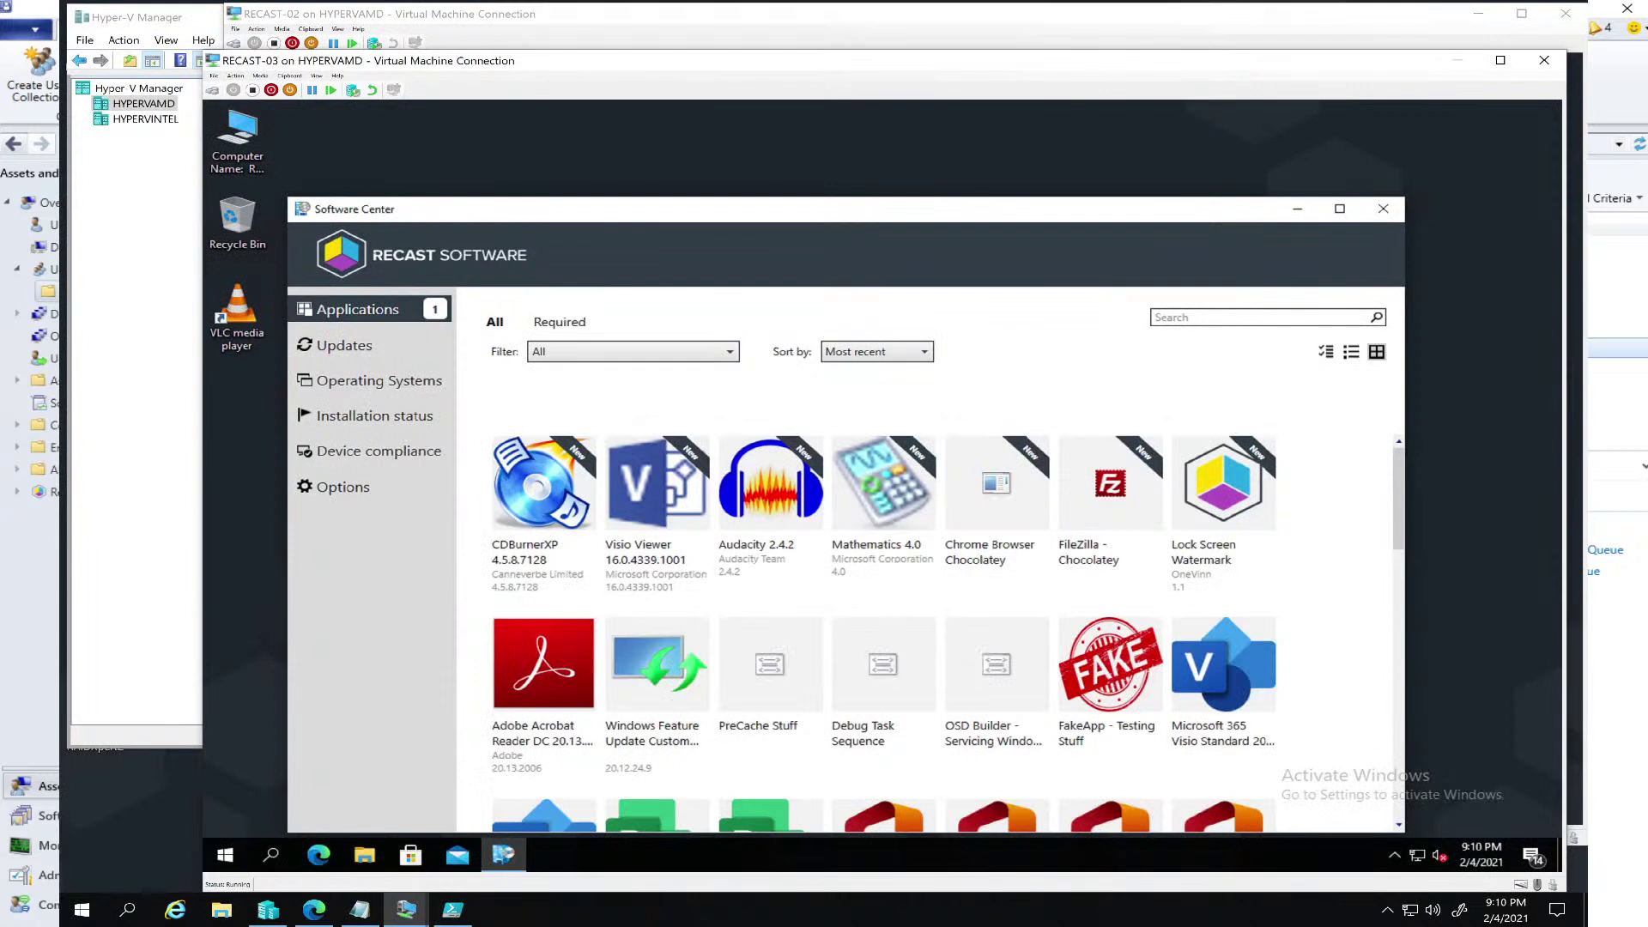
click(342, 487)
click(550, 659)
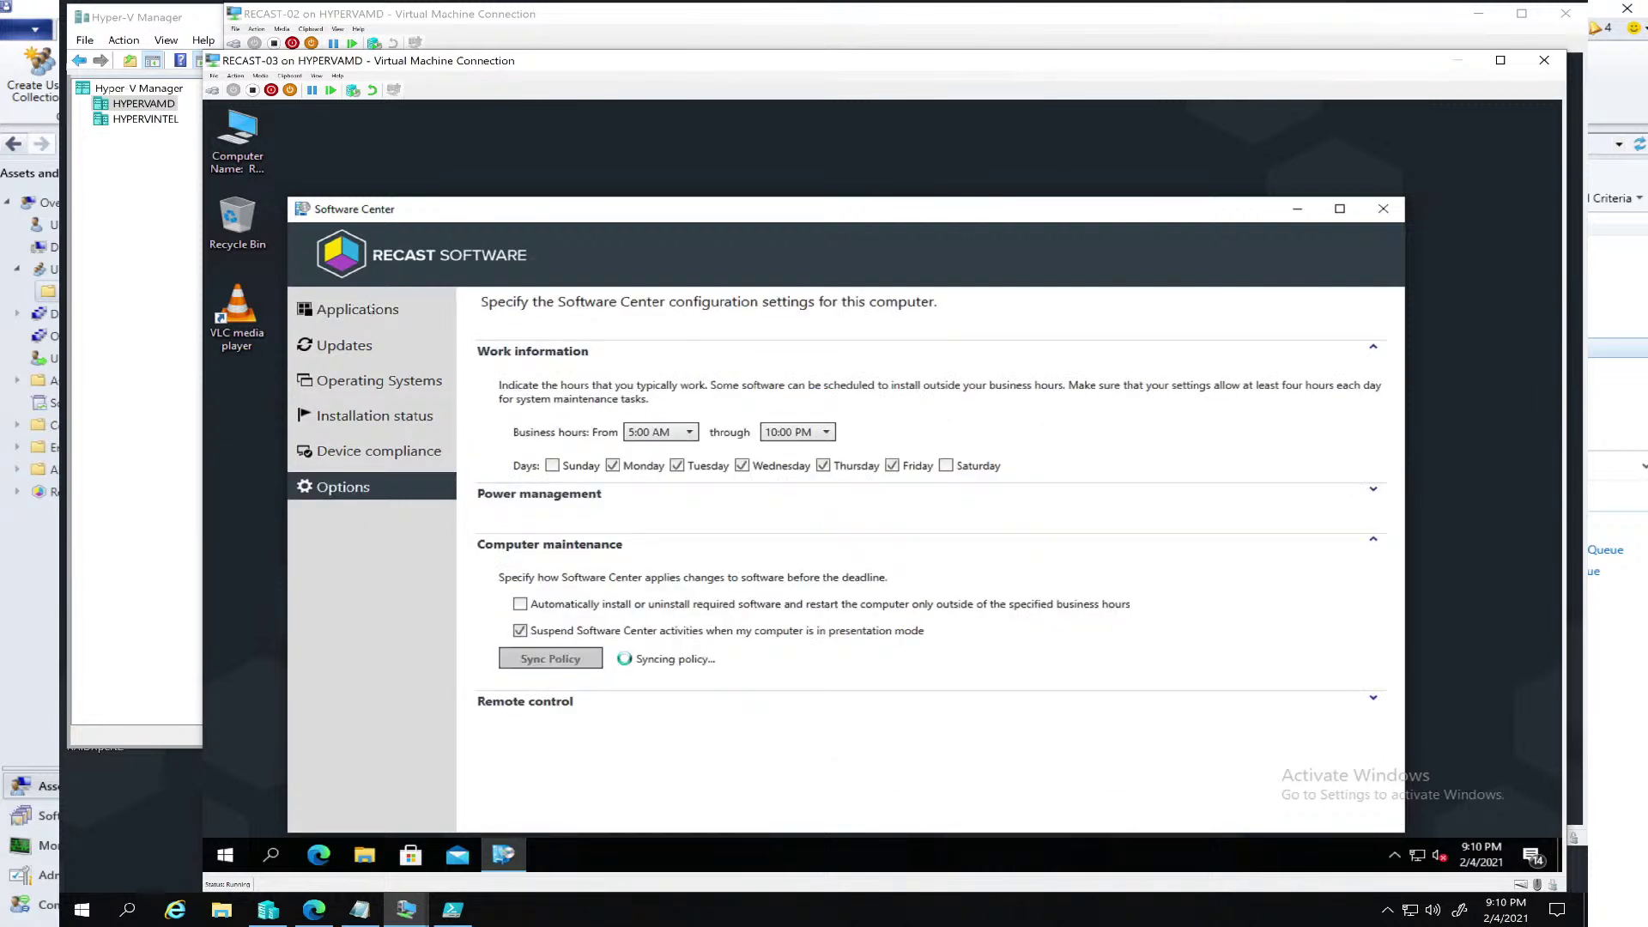
click(364, 301)
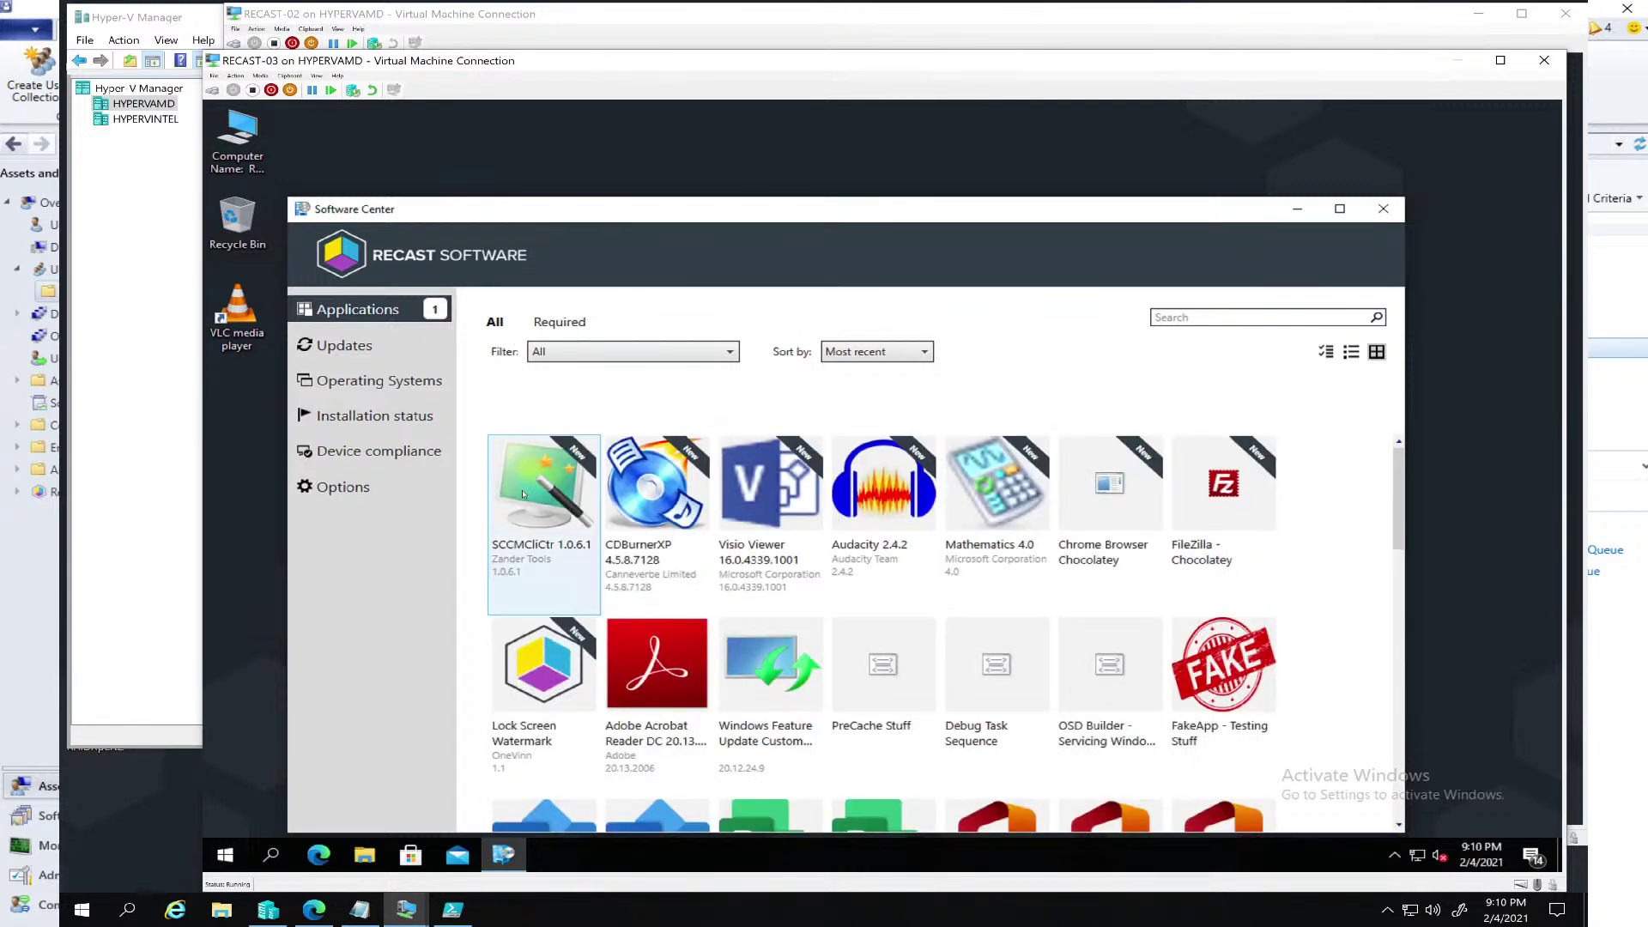
Install SCCMCliCtr 1.0.6.1 from its application details in Software Center and return to the application list
click(523, 493)
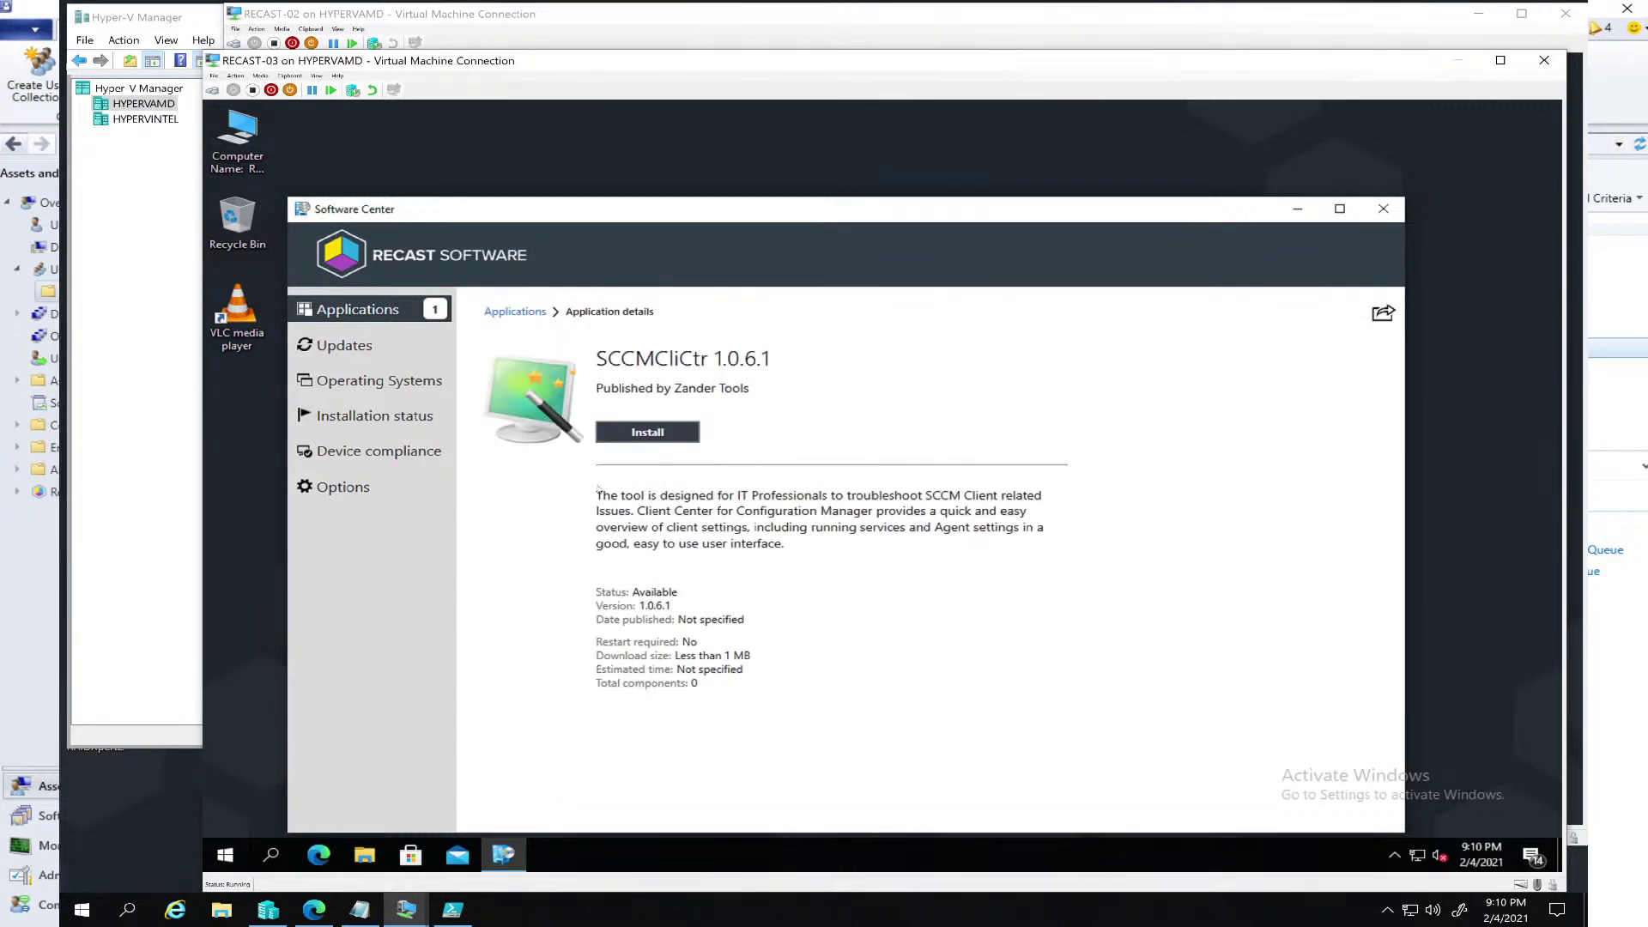
click(659, 444)
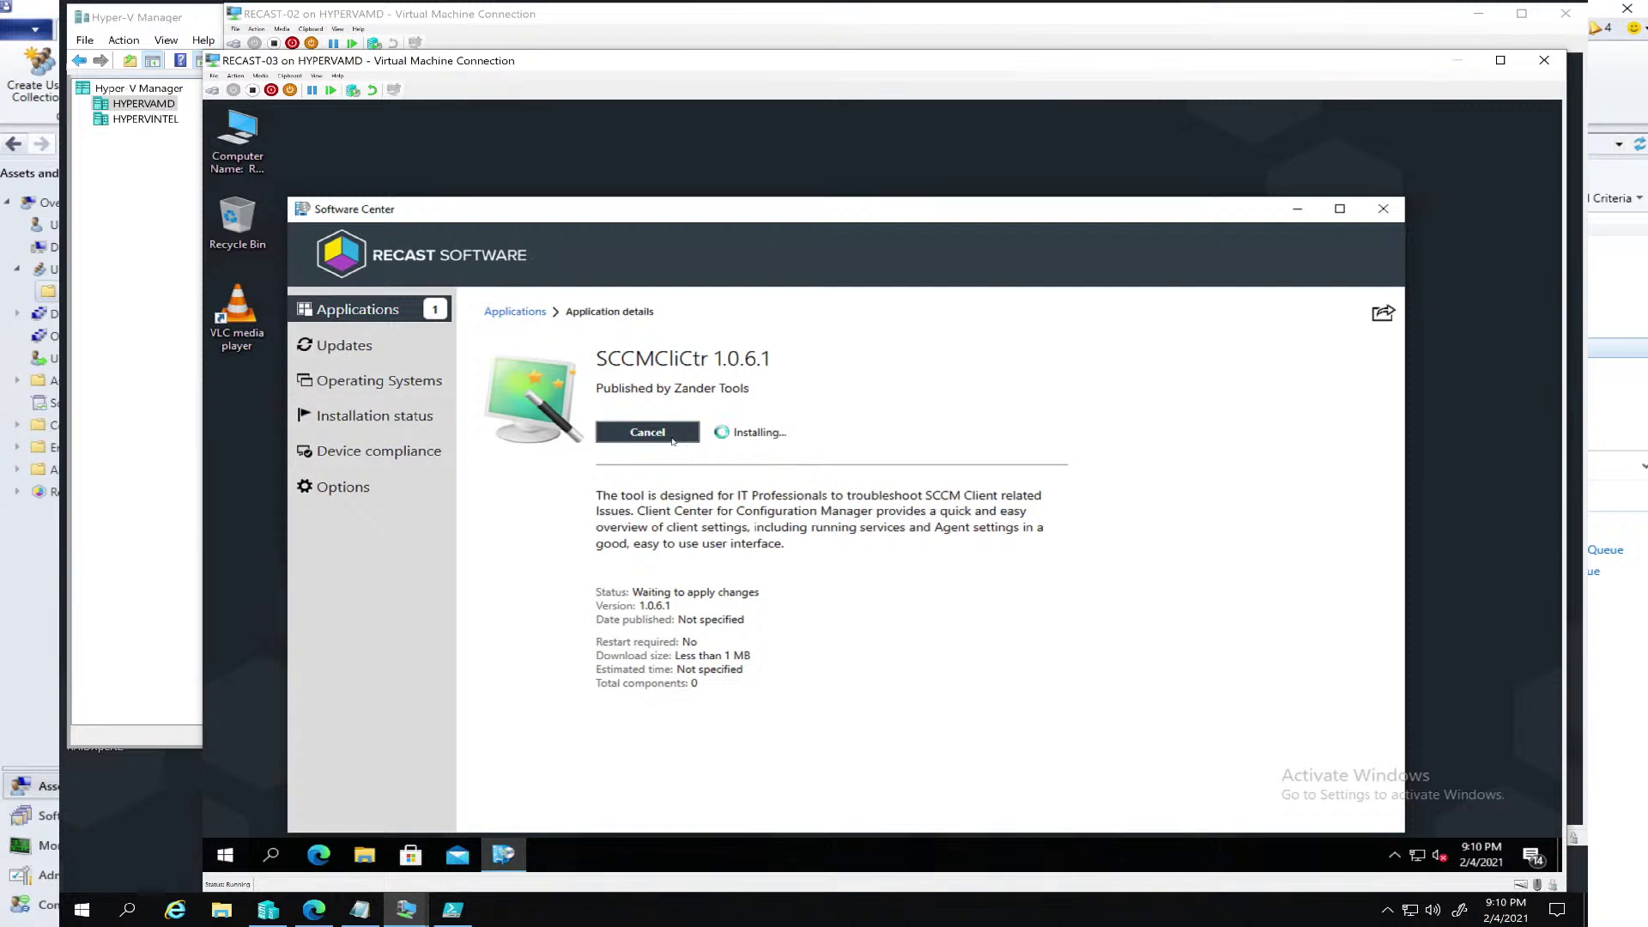
click(673, 440)
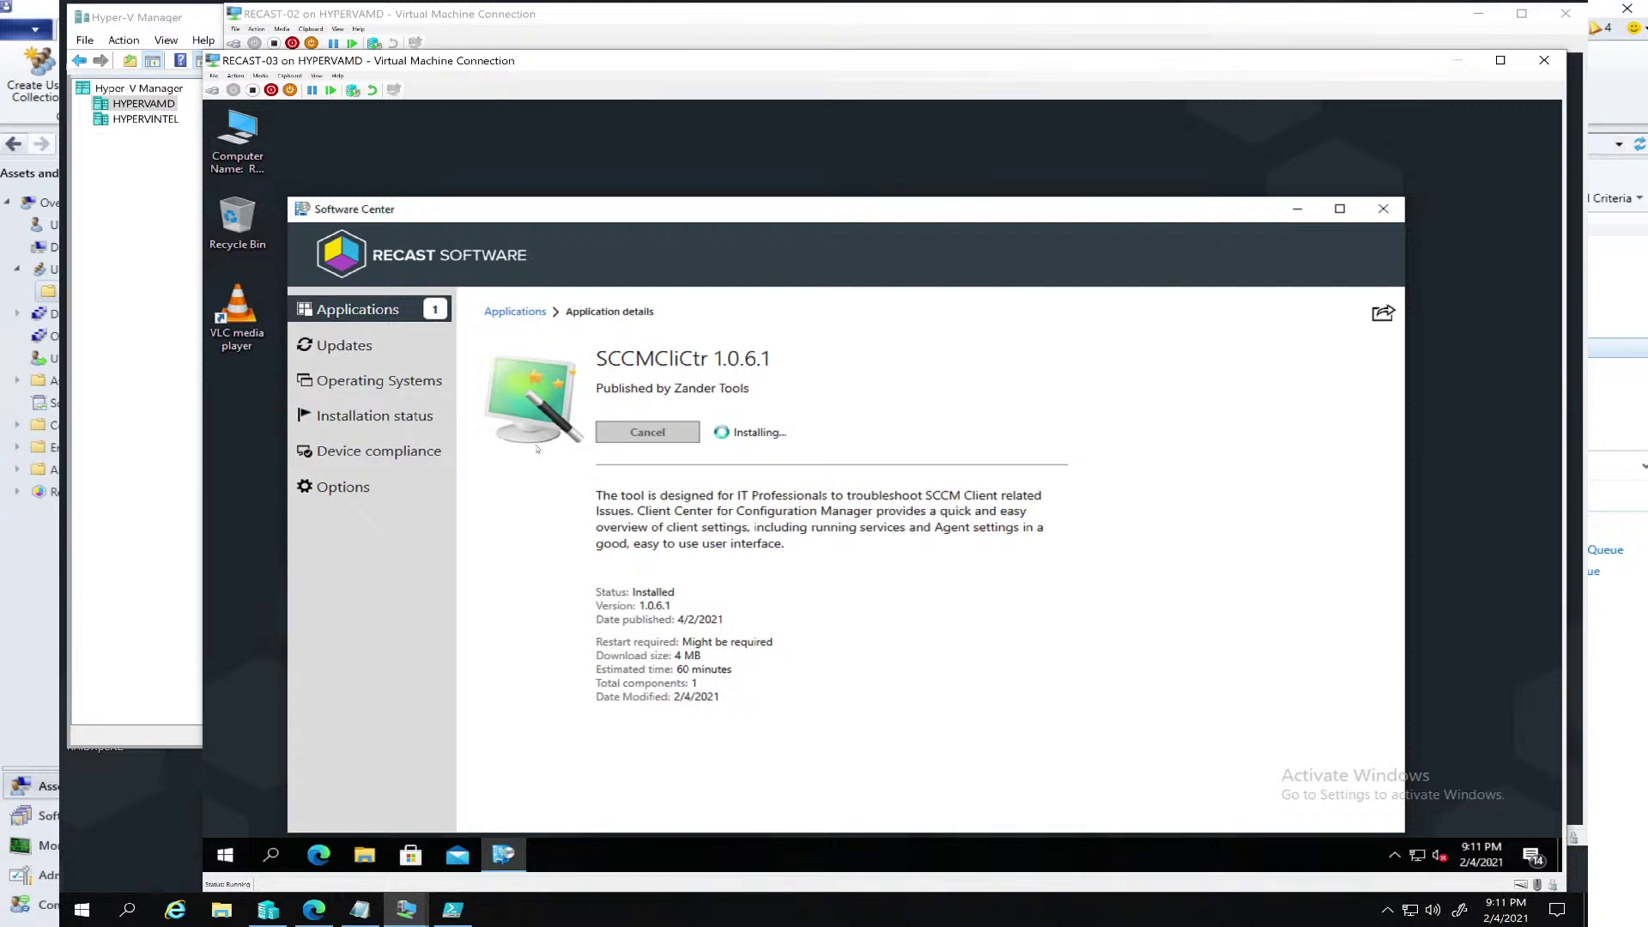
click(508, 311)
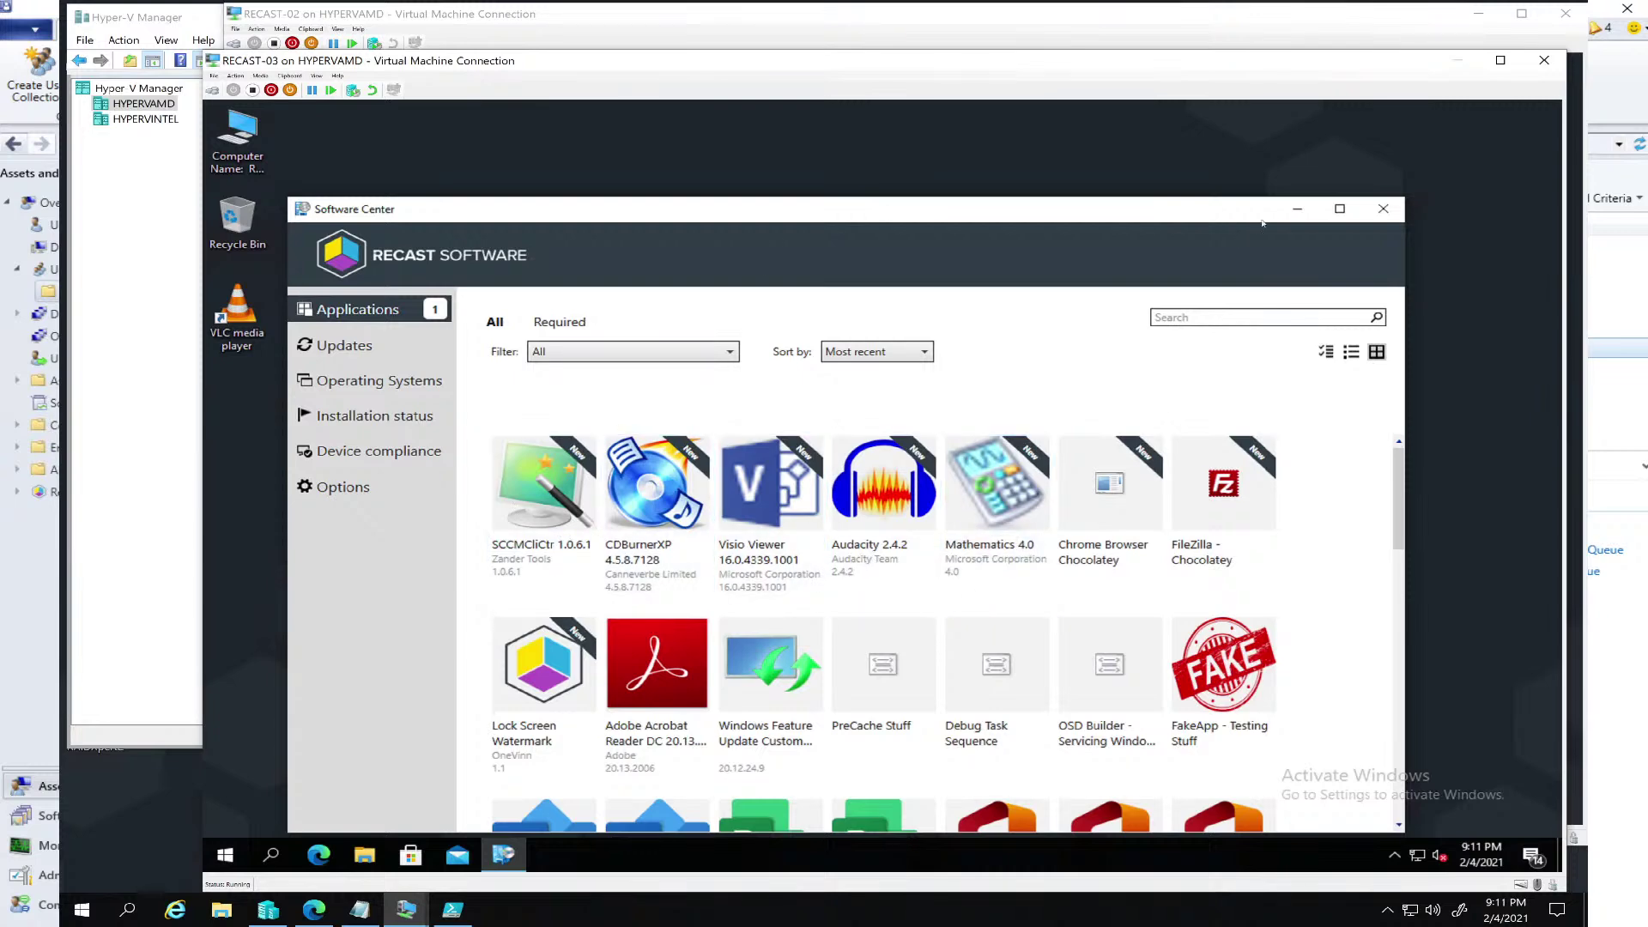
Minimize Software Center, launch the installed Client Center for Configuration Manager and move its window toward the middle of the desktop
click(1297, 209)
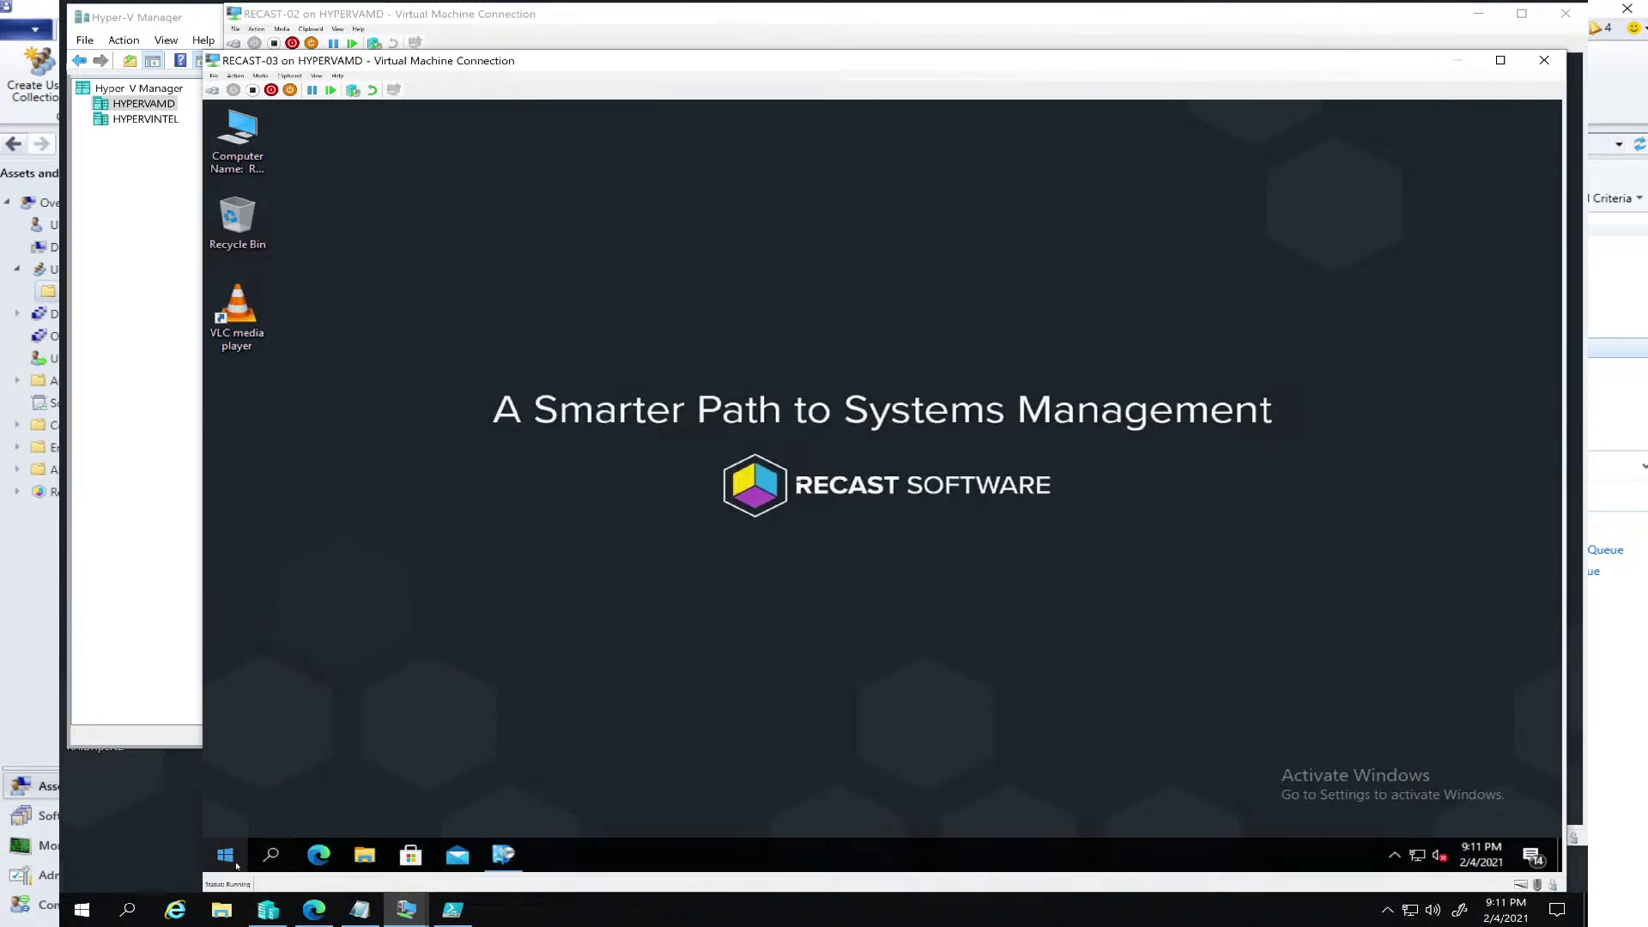
click(236, 862)
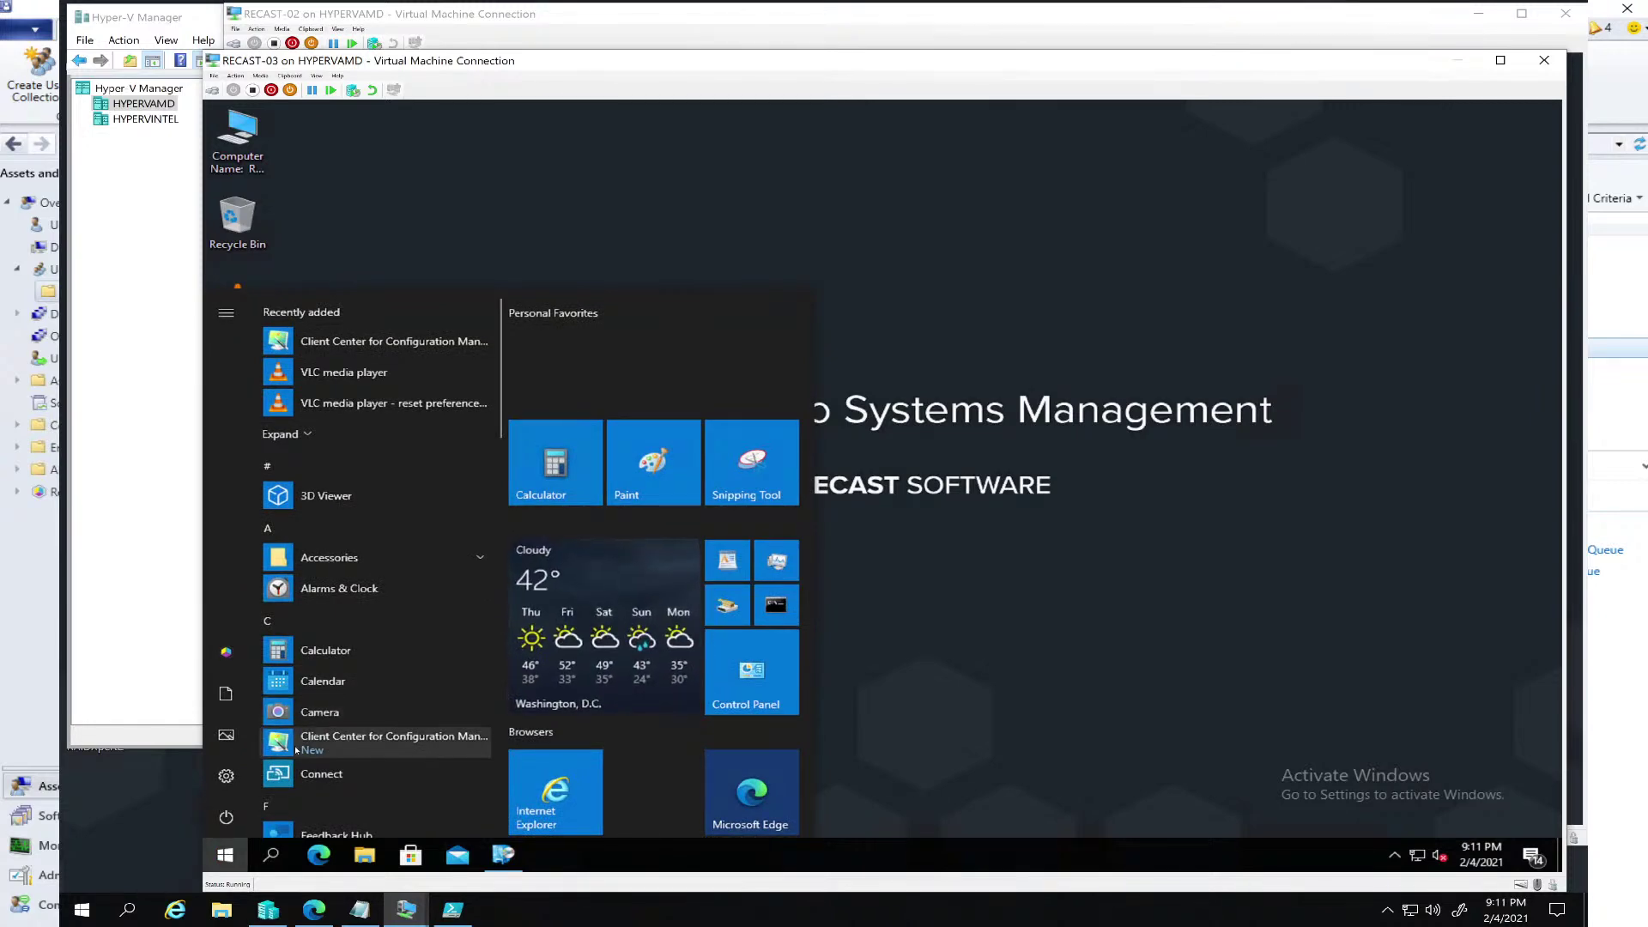
click(360, 744)
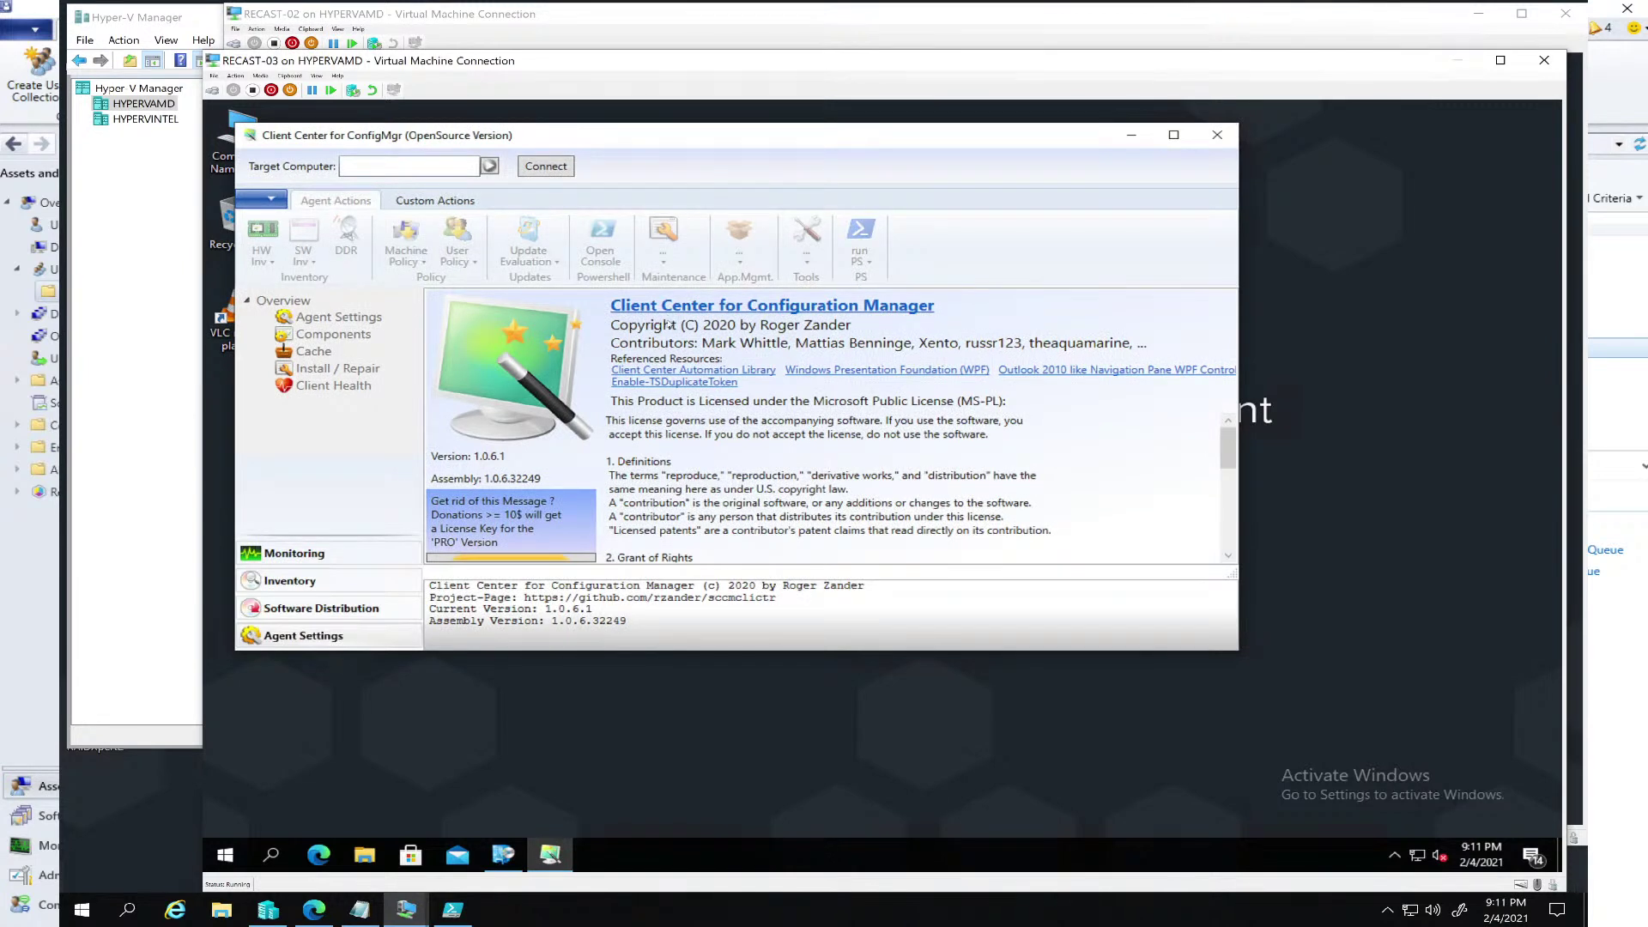
mouse_move(549, 854)
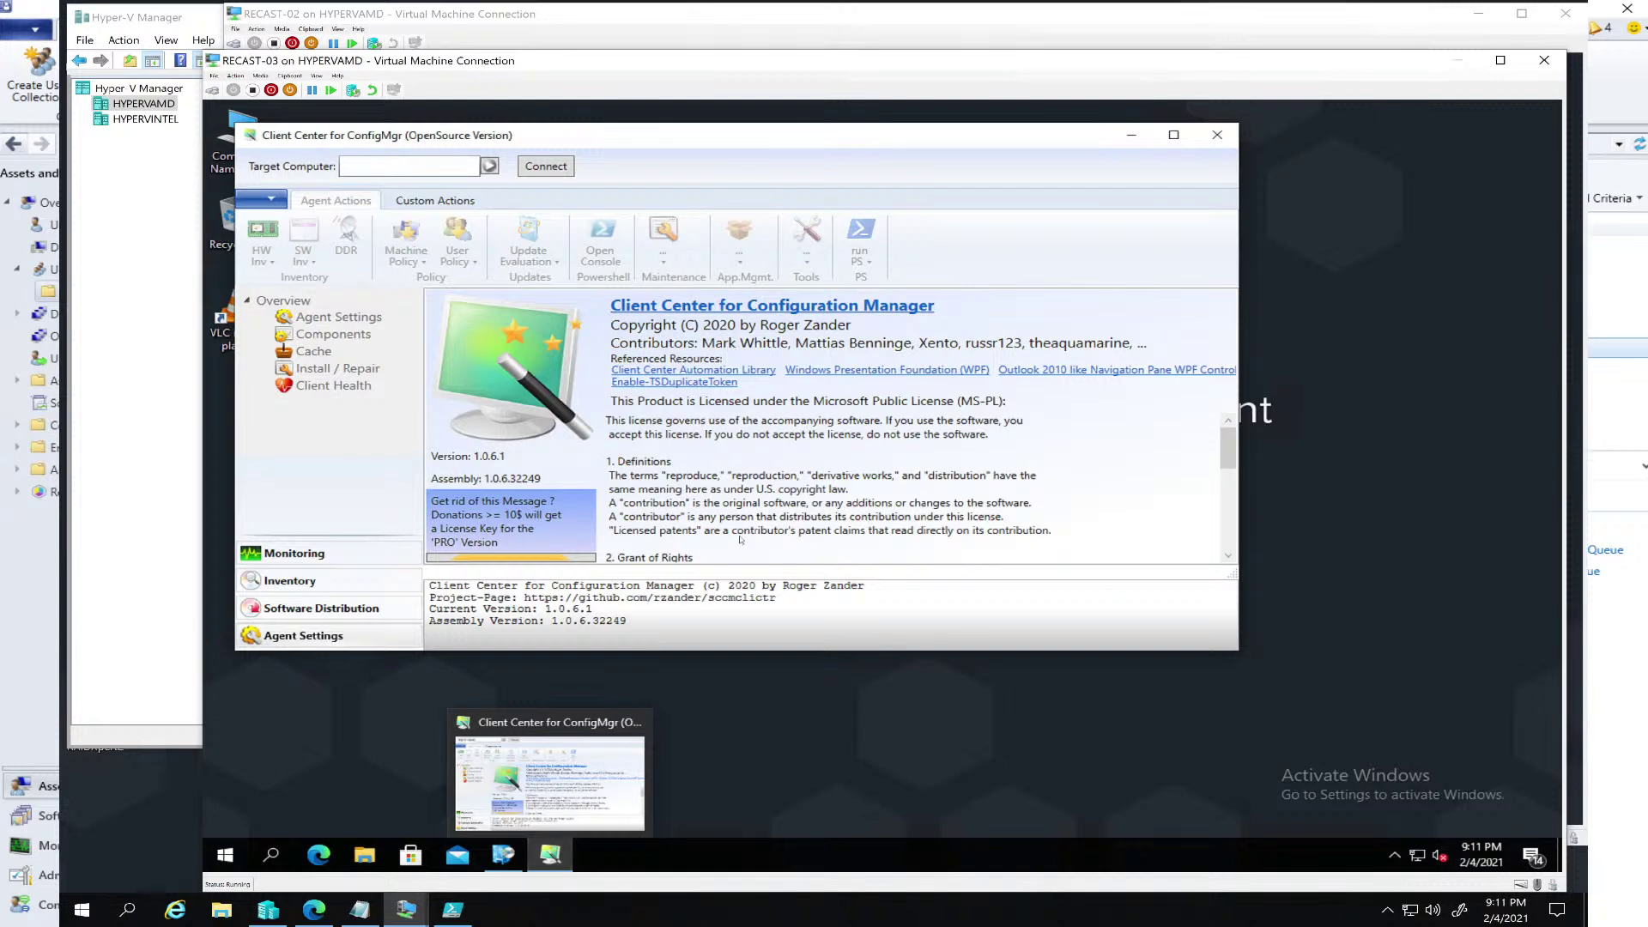
drag(601, 139, 734, 146)
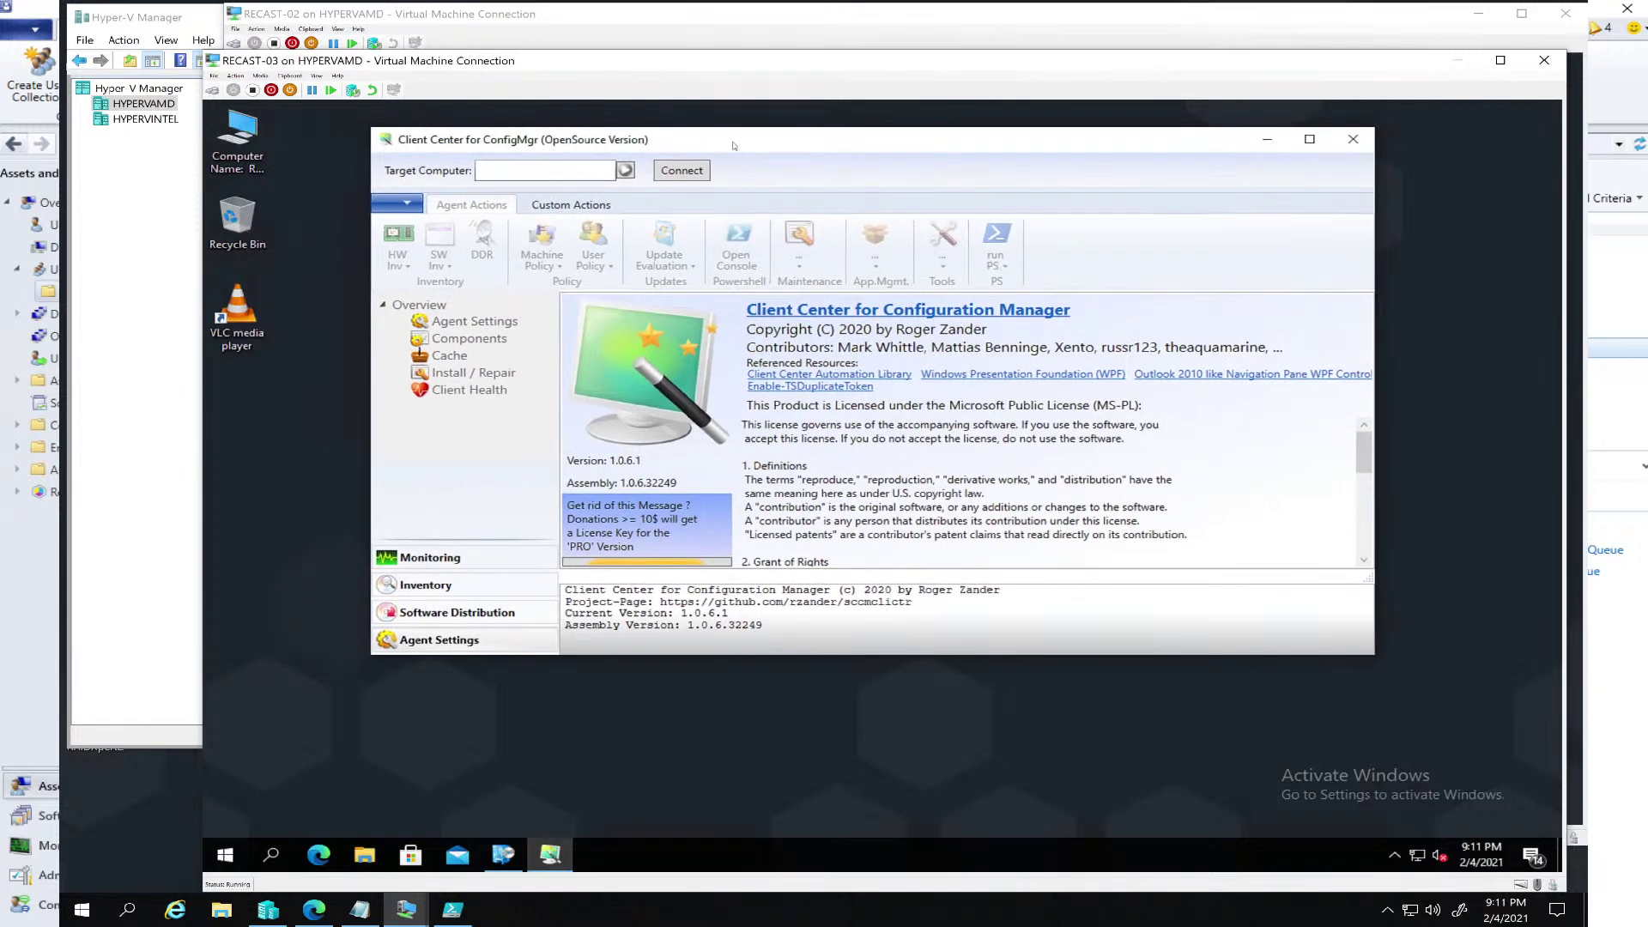